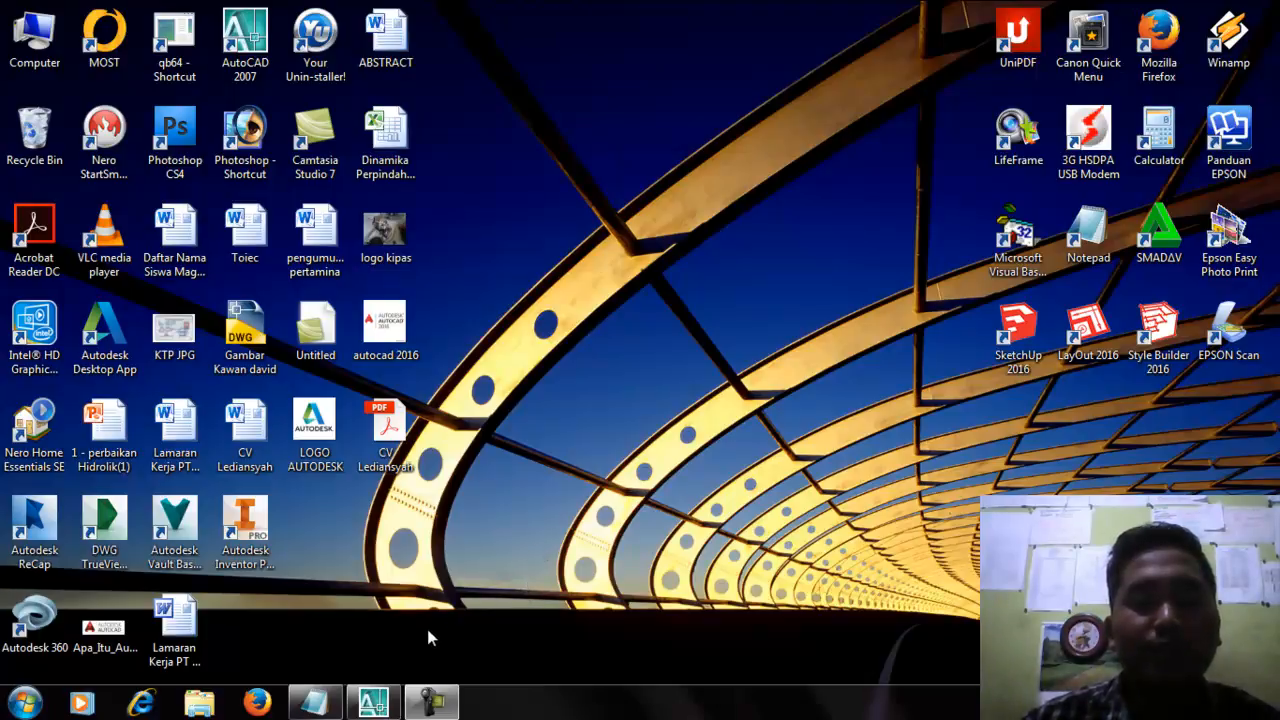
- Switch to AutoCAD and erase all objects in the drawing, including the semicircle and the rectangle
left_click(373, 703)
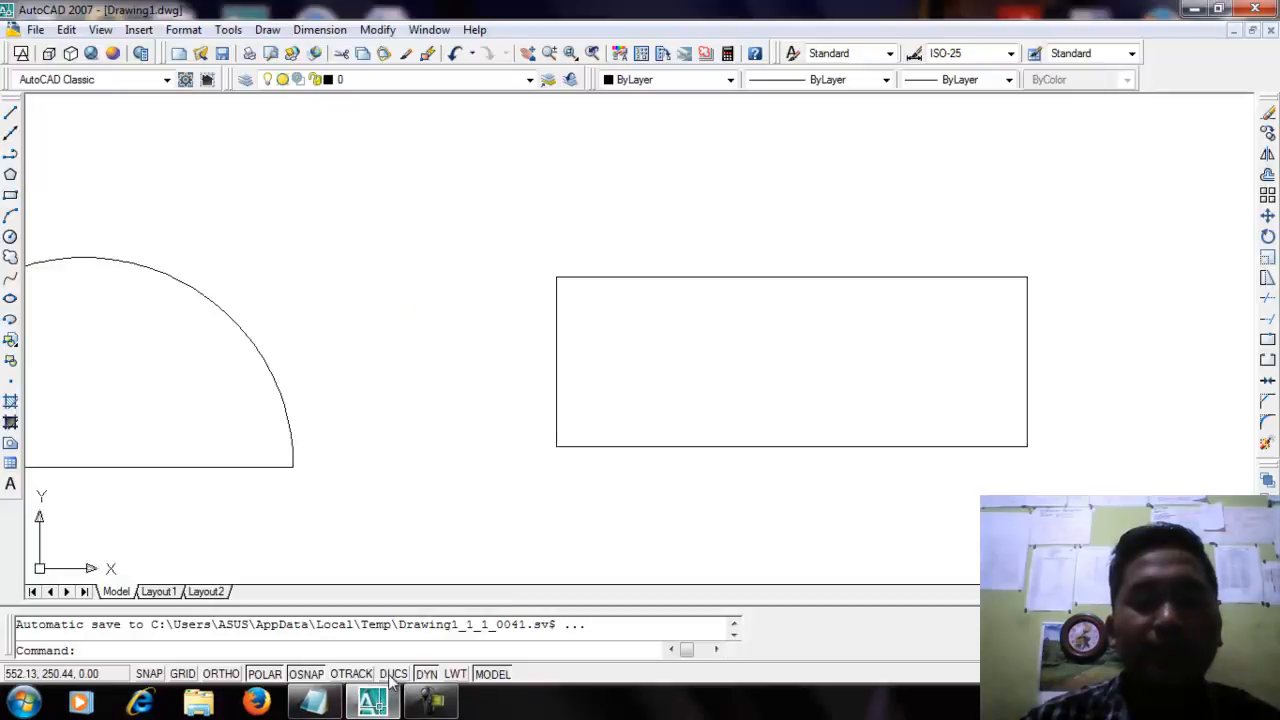
scroll(751, 391, "down", 5)
scroll(723, 371, "up", 3)
middle_click_drag(734, 374, 651, 258)
scroll(651, 258, "up", 3)
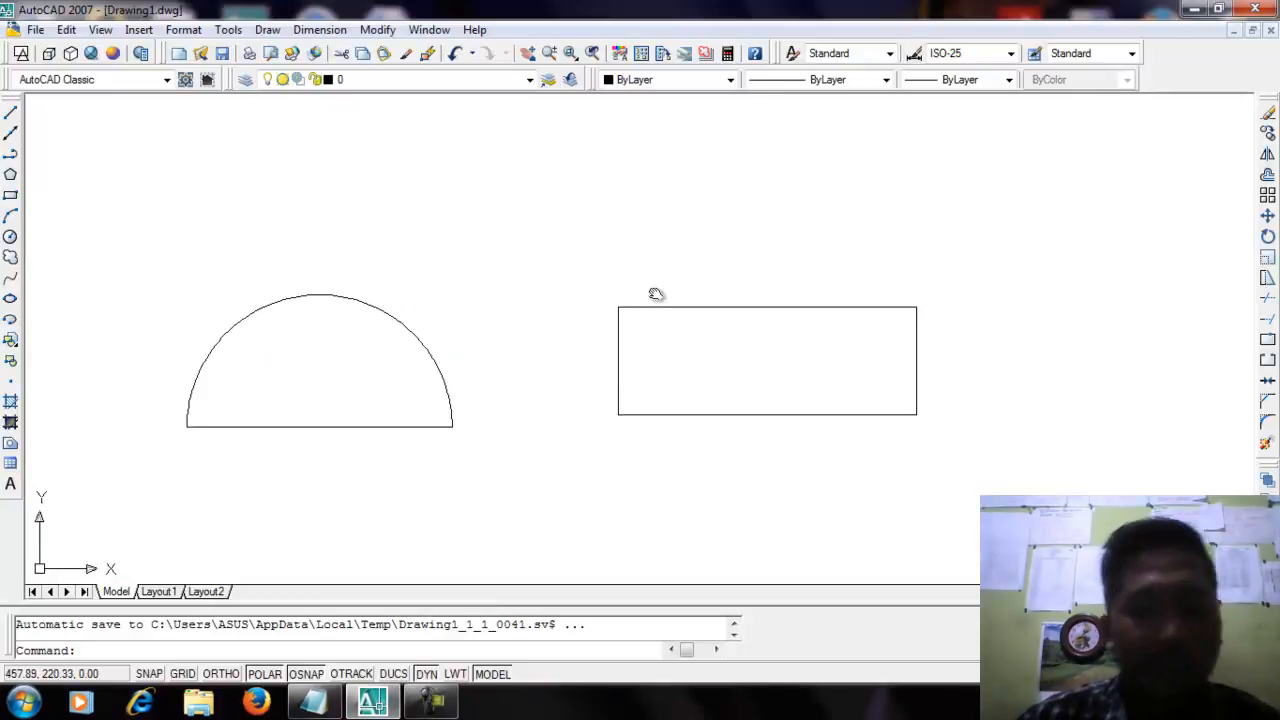
key("ctrl+a")
key("Delete")
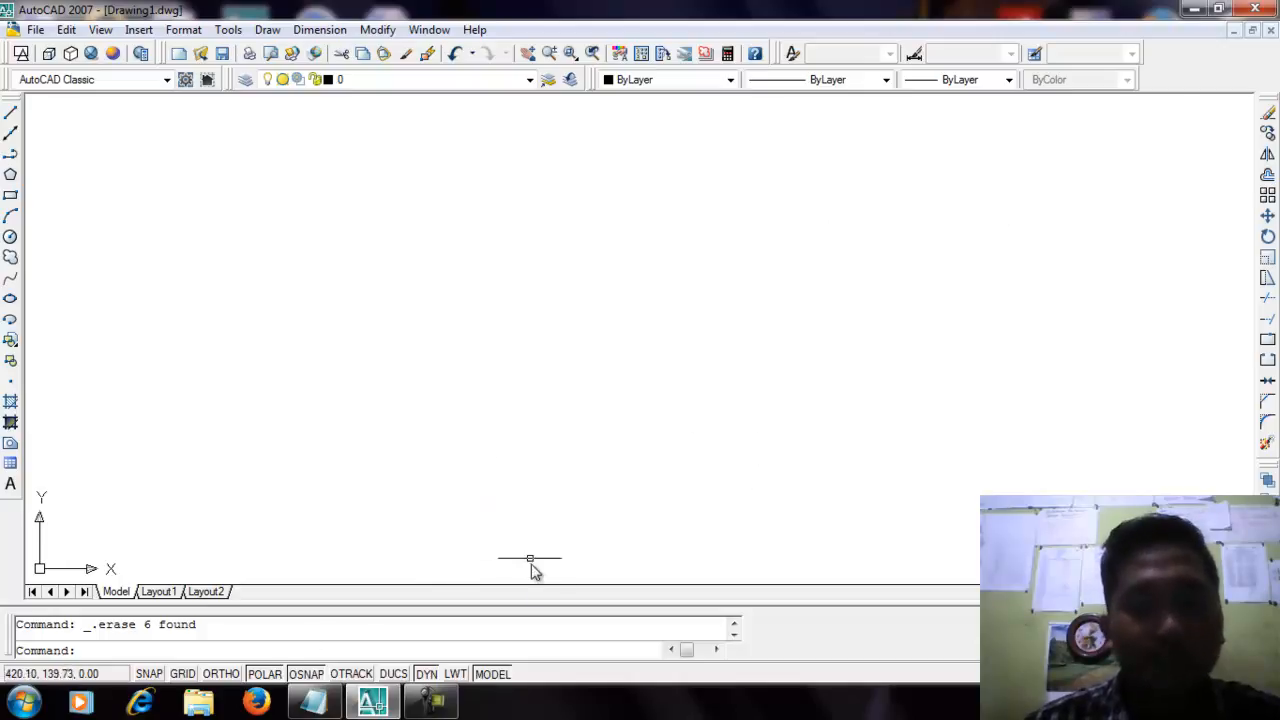
- Switch to Notepad and review the DUNIA CAD title, the SUBCRIBE / LANGGANAN line and the blog address, then minimize it
left_click(318, 707)
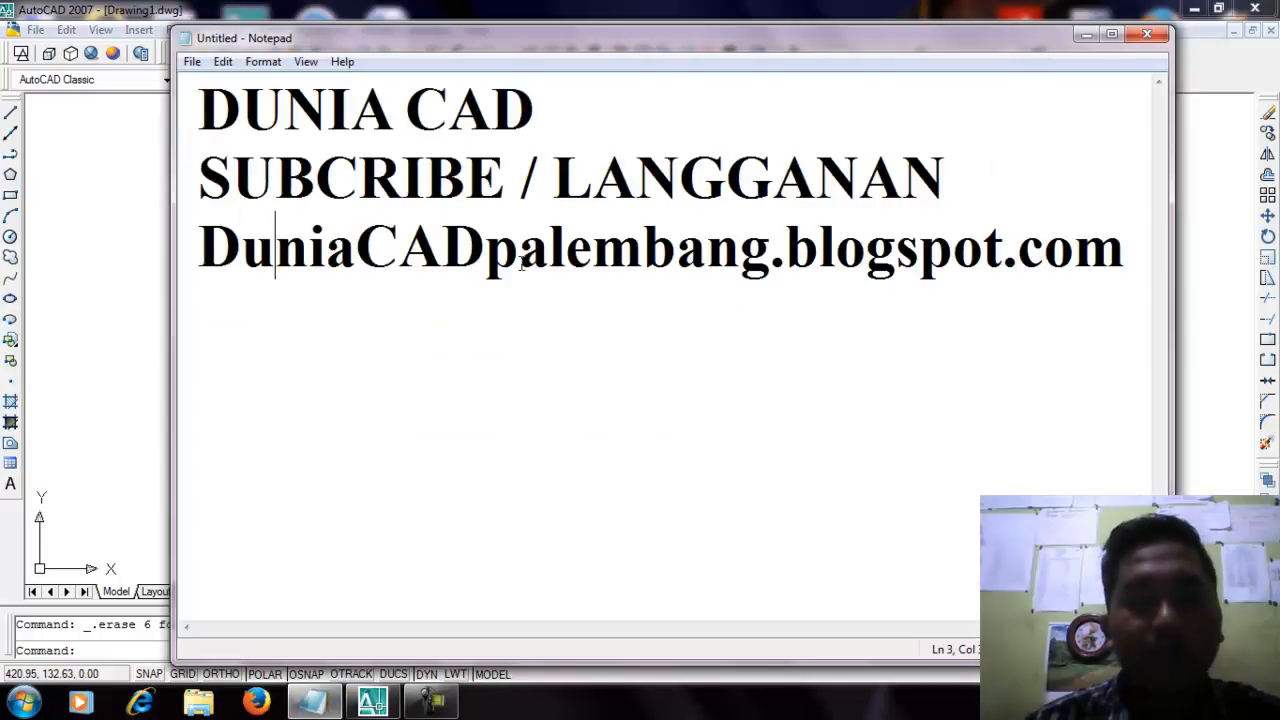
left_click_drag(540, 104, 206, 128)
left_click(612, 112)
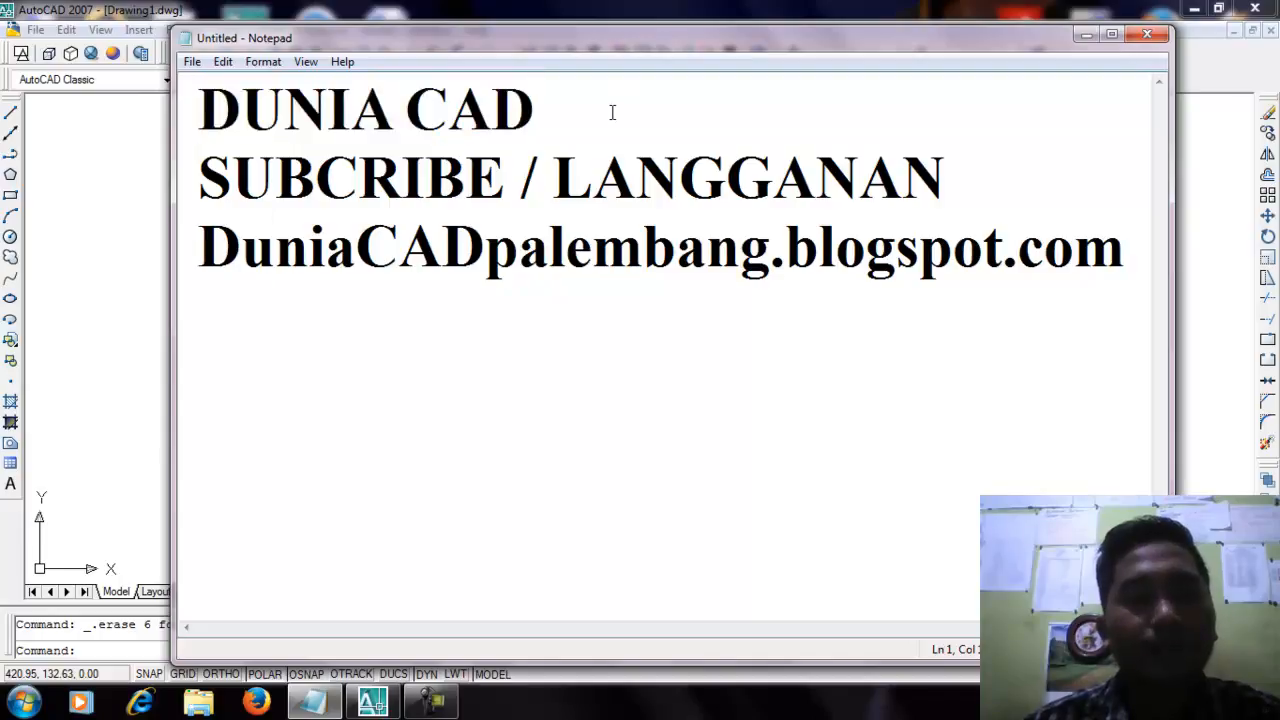
left_click_drag(604, 98, 230, 138)
left_click(602, 92)
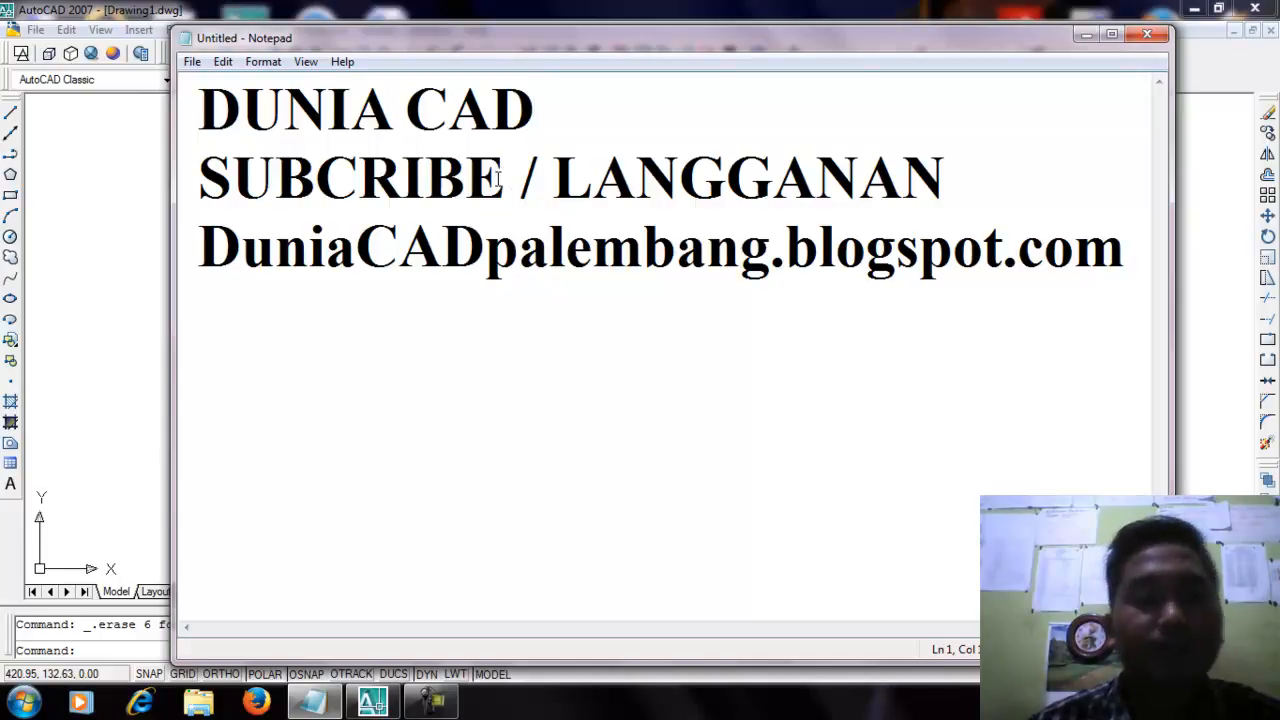
left_click_drag(506, 178, 201, 193)
left_click_drag(1004, 166, 562, 195)
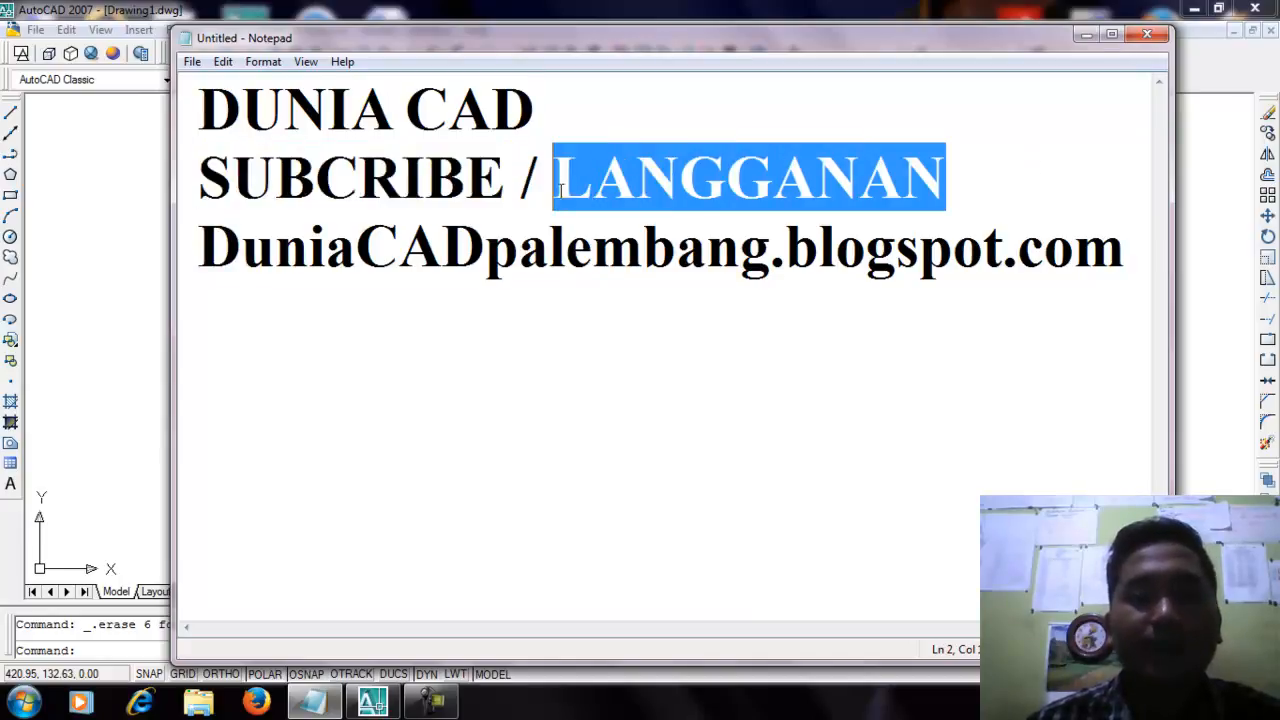
left_click(1028, 175)
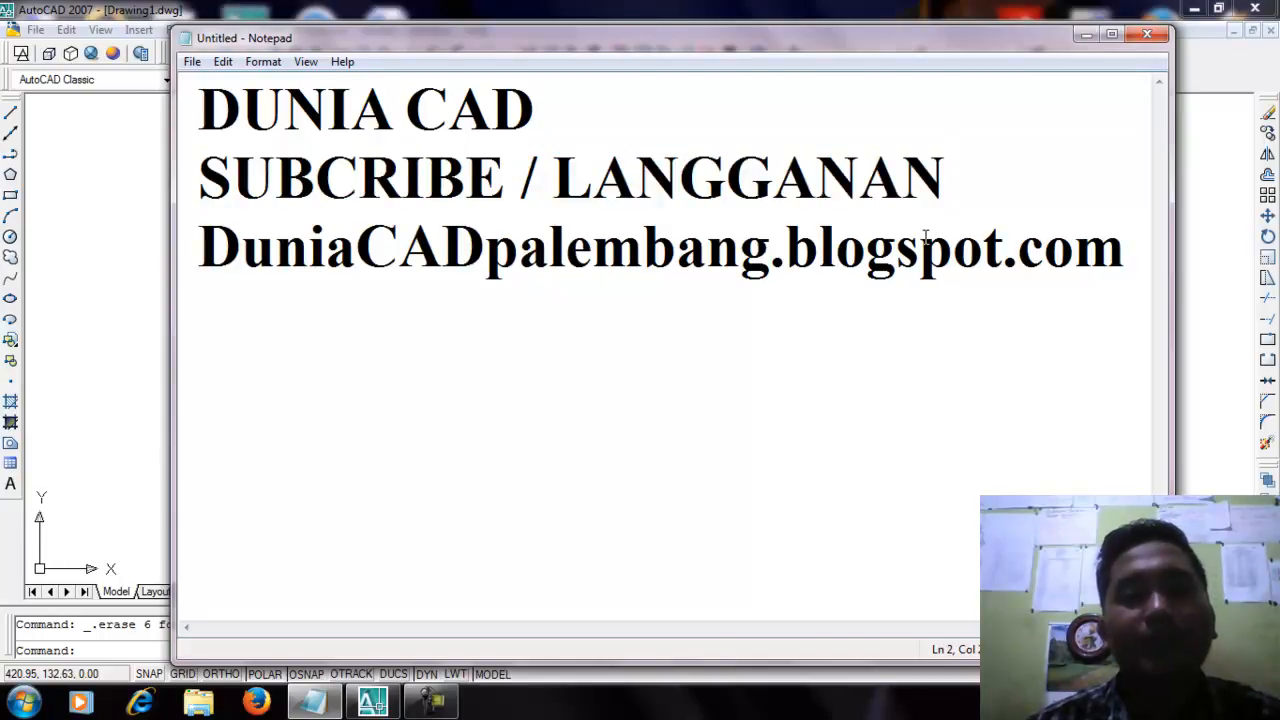
mouse_move(983, 38)
left_mouse_down()
mouse_move(945, 48)
mouse_move(977, 29)
left_mouse_up()
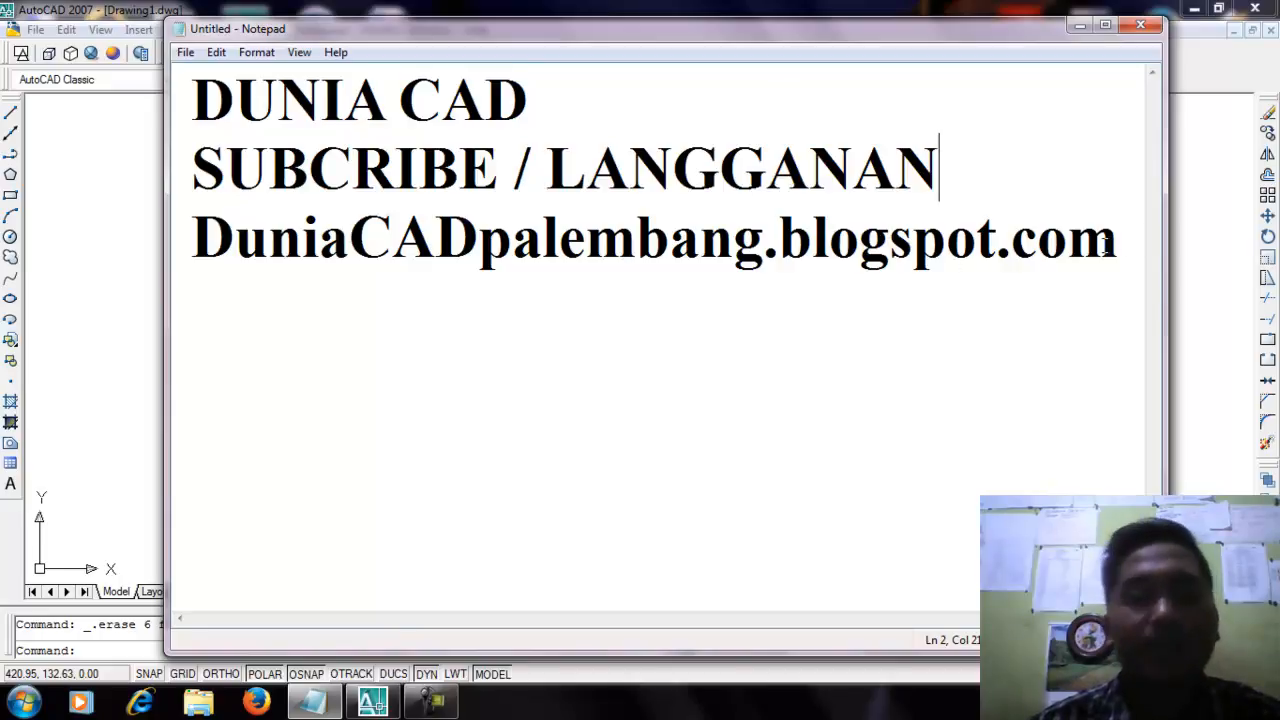
left_click_drag(1124, 243, 212, 262)
left_click(545, 316)
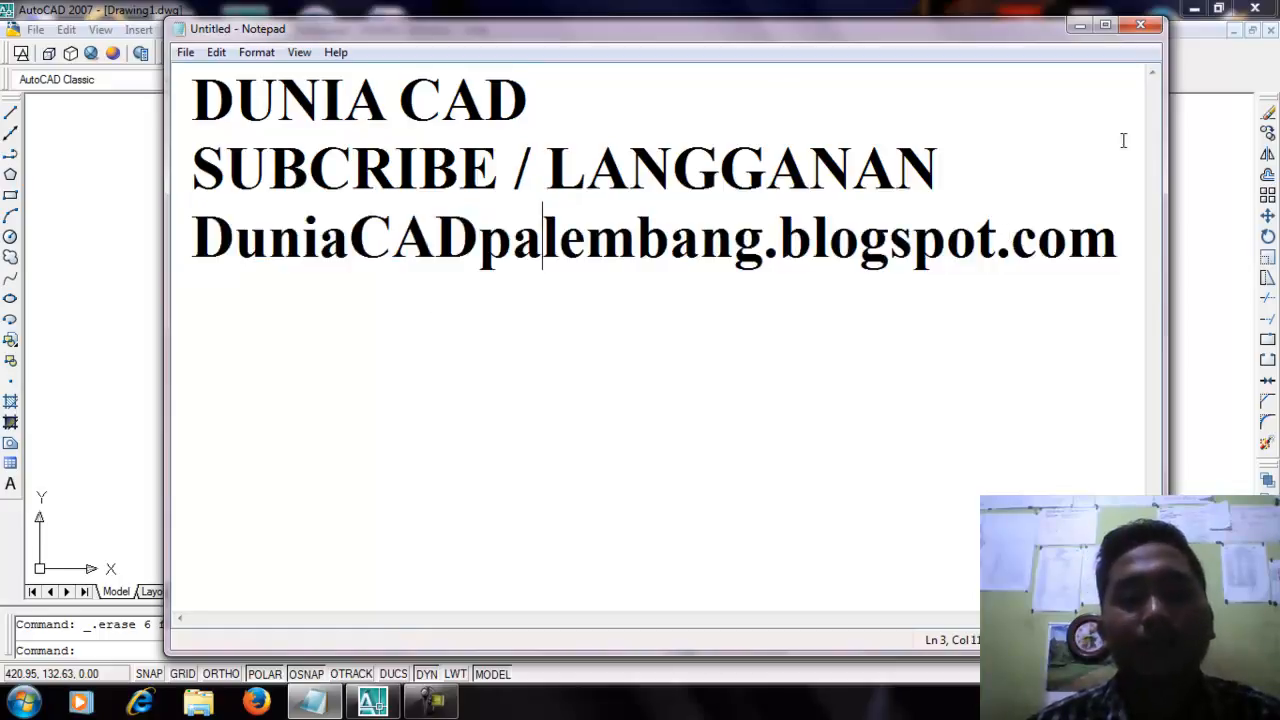
left_click(1080, 24)
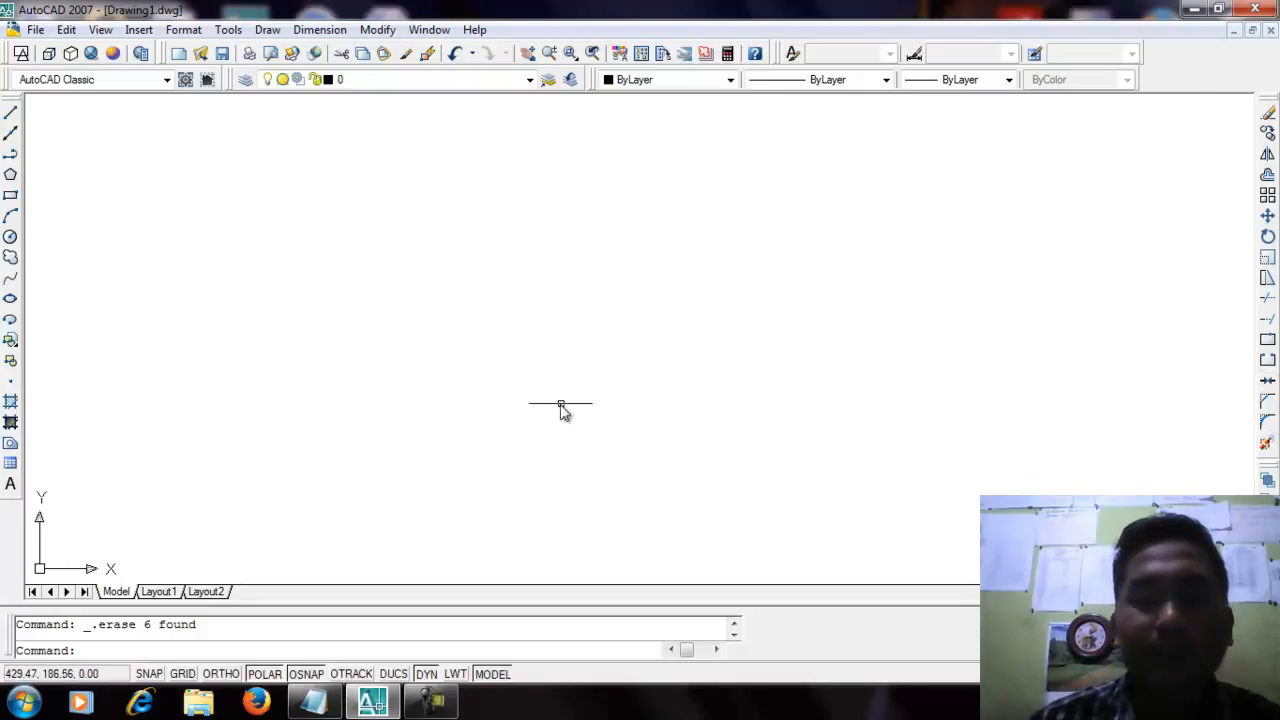
- Draw a circle with a radius of about 35.6 in the left half of the empty drawing area
left_click(10, 236)
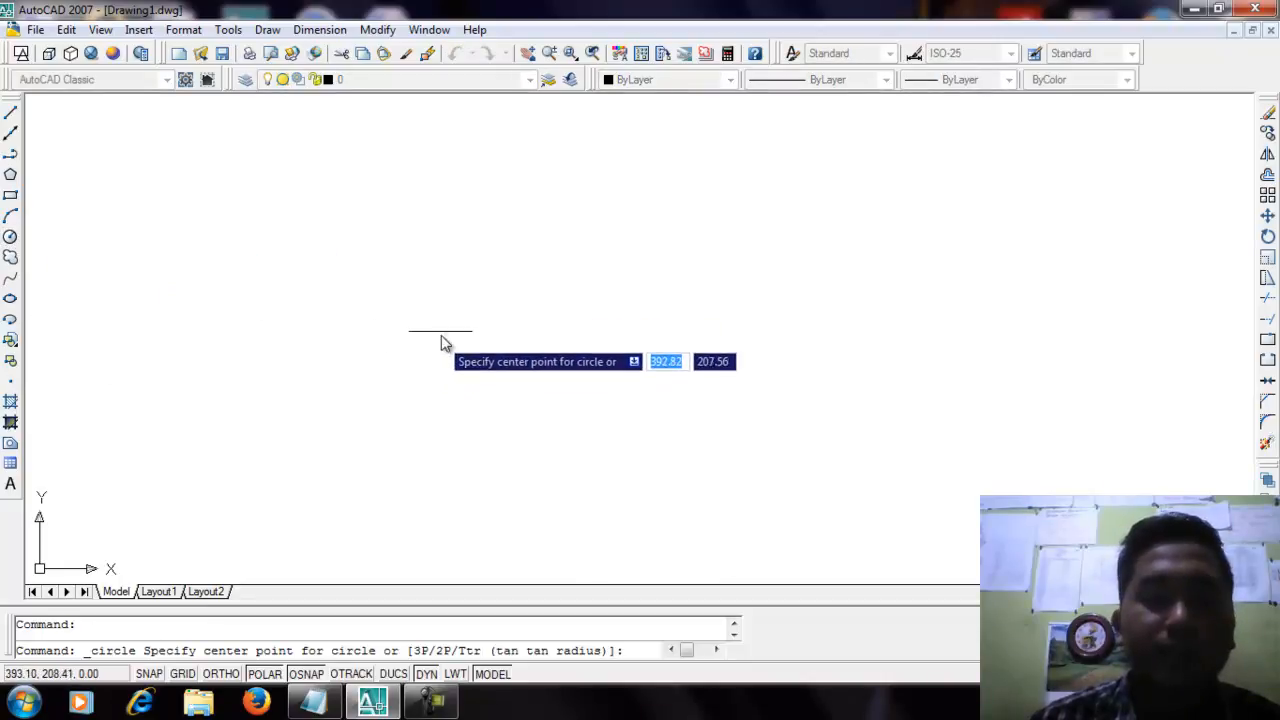
left_click(443, 313)
left_click(435, 428)
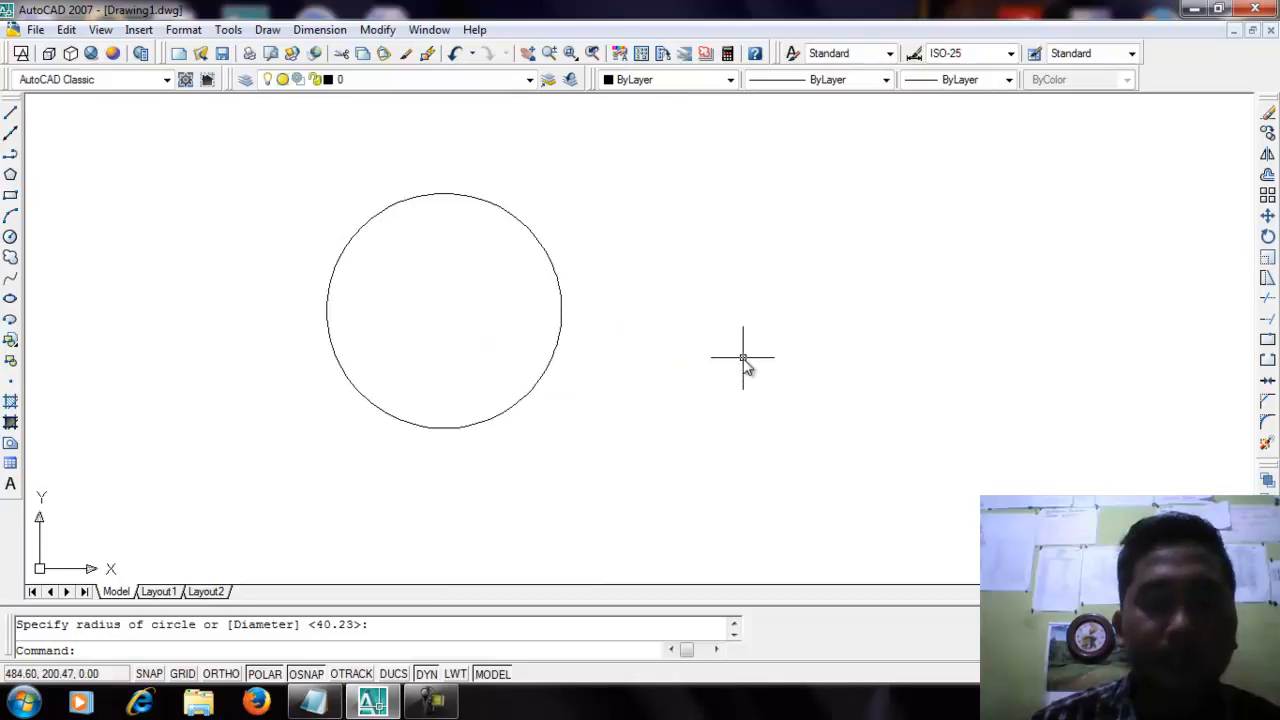
key("Return")
left_click(762, 267)
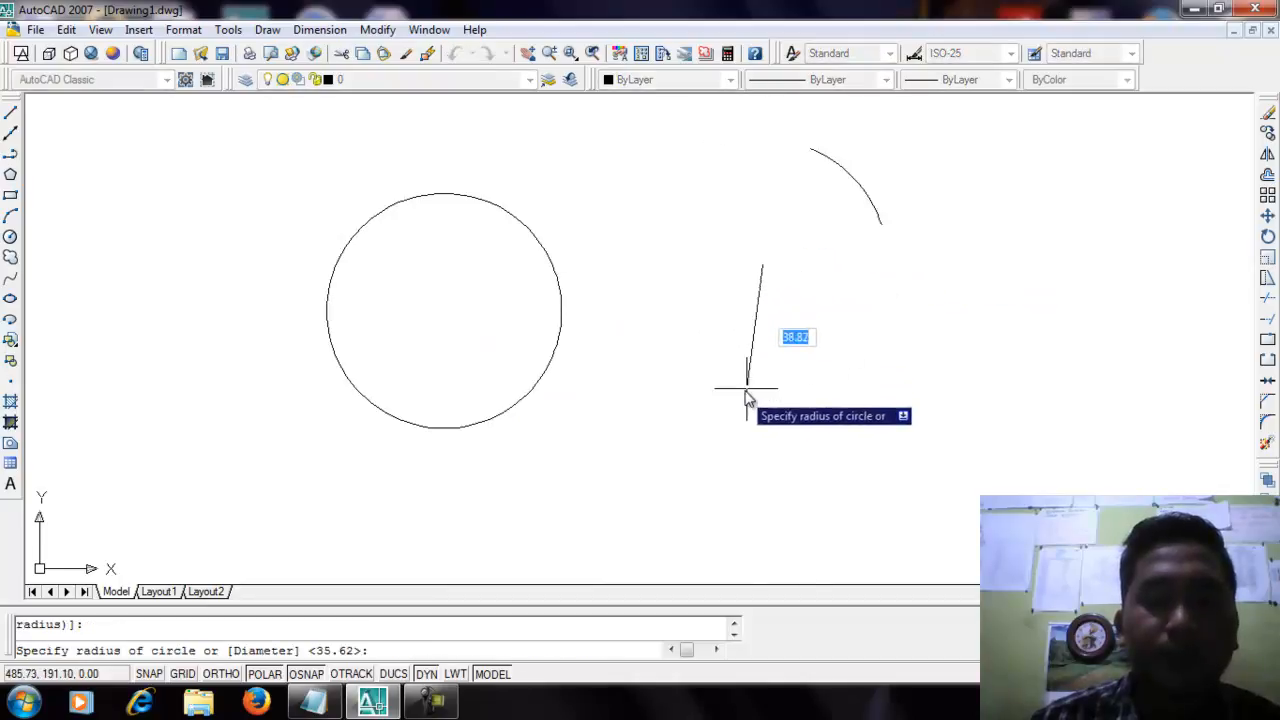
key("Escape")
- Draw a second, slightly larger circle to the right of the first one, leaving a wide gap between them
key("Return")
left_click(924, 282)
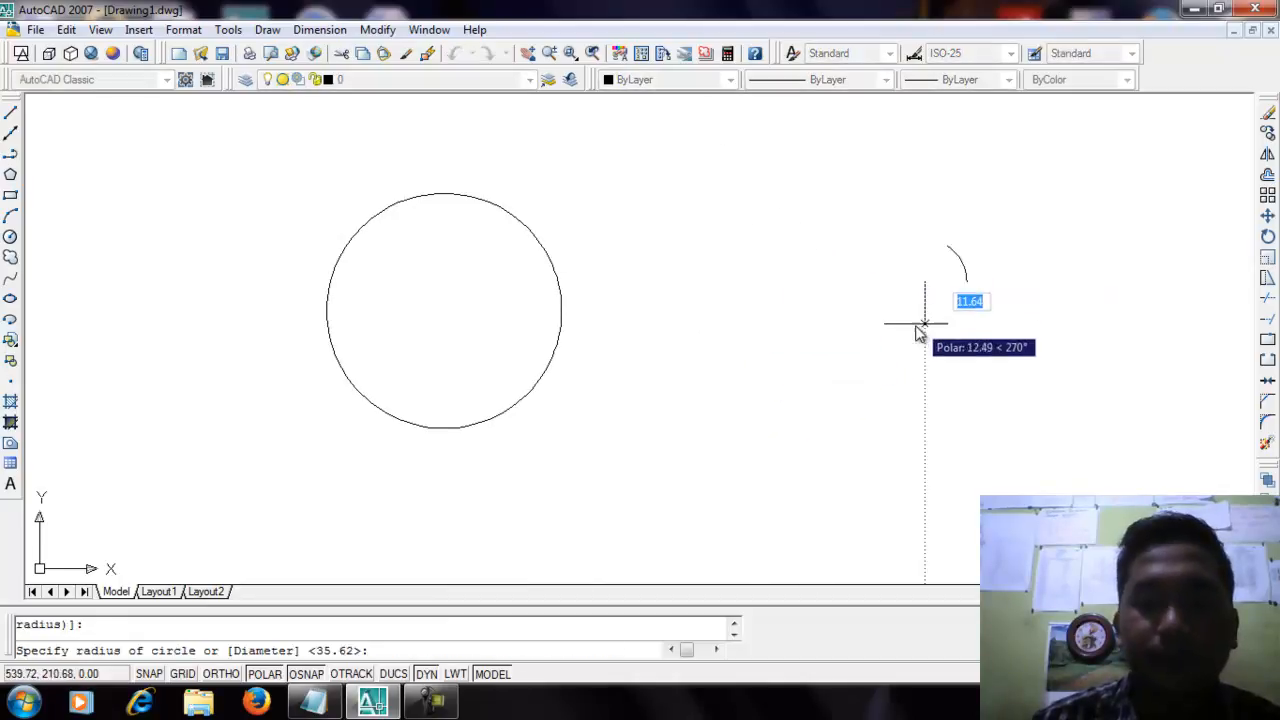
left_click(911, 417)
middle_click_drag(763, 354, 751, 379)
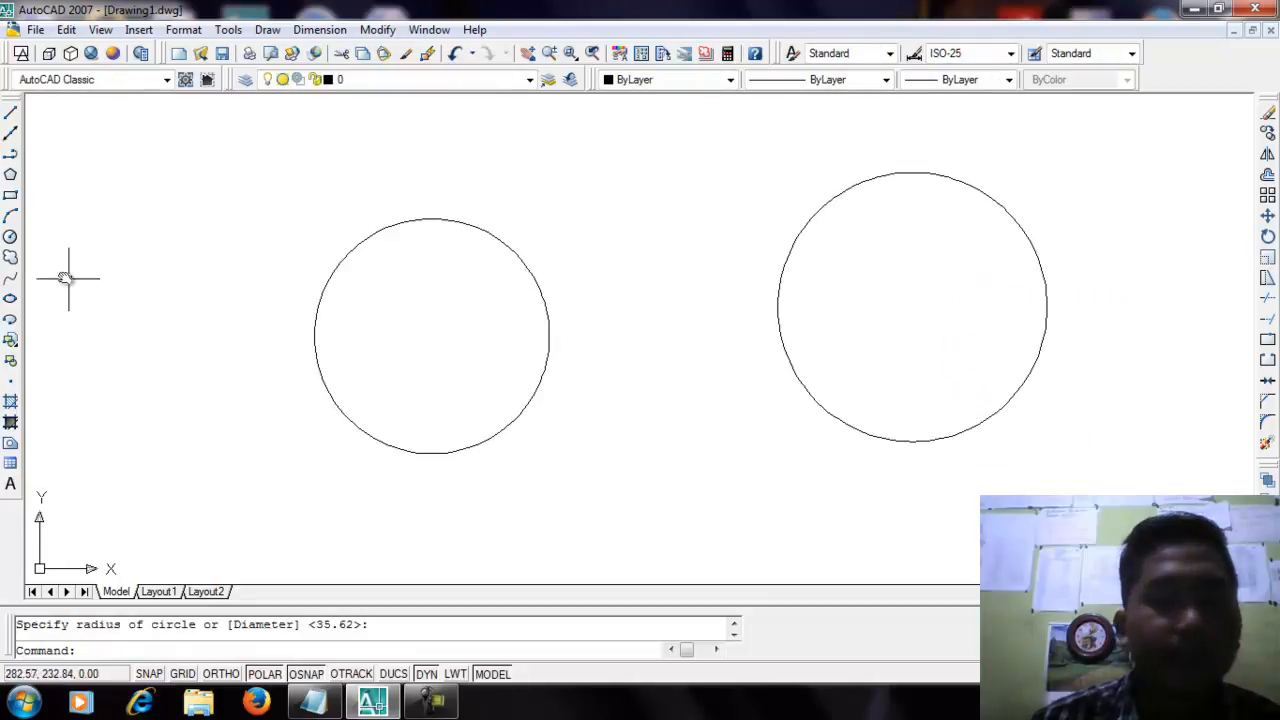
- Draw a horizontal polyline across the left circle's diameter, from its left quadrant to its right quadrant
left_click(12, 154)
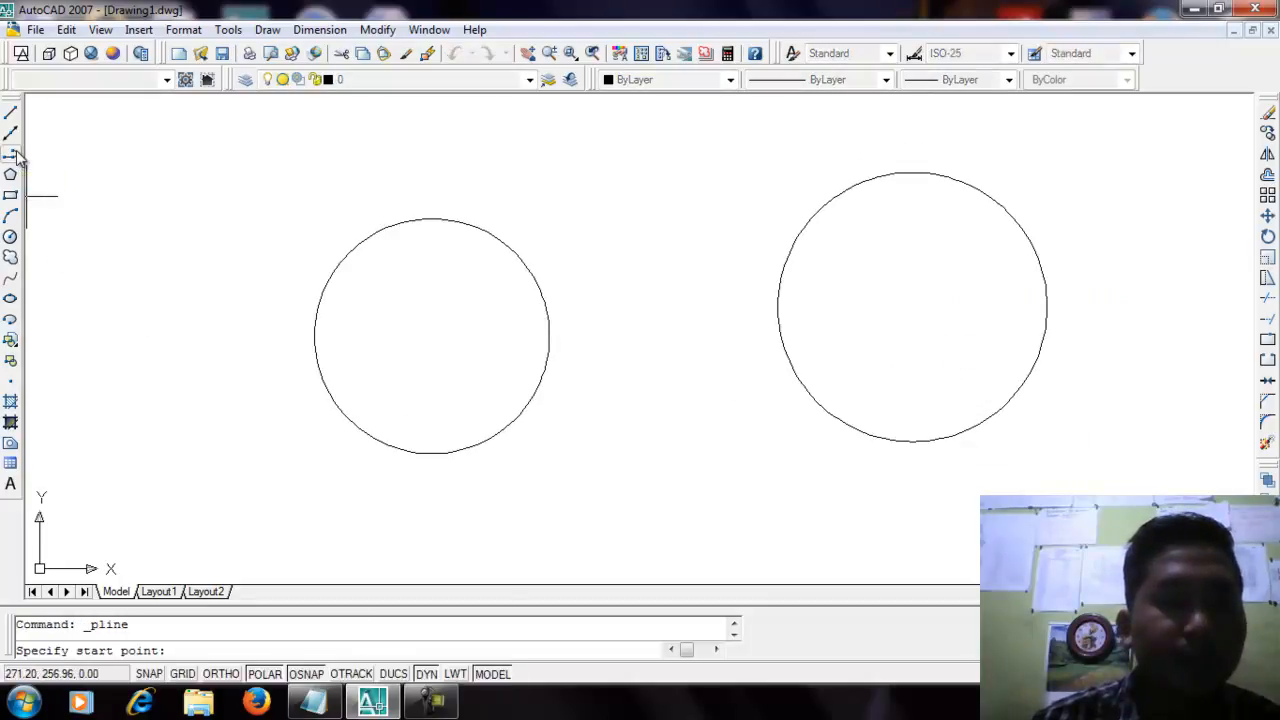
left_click(314, 338)
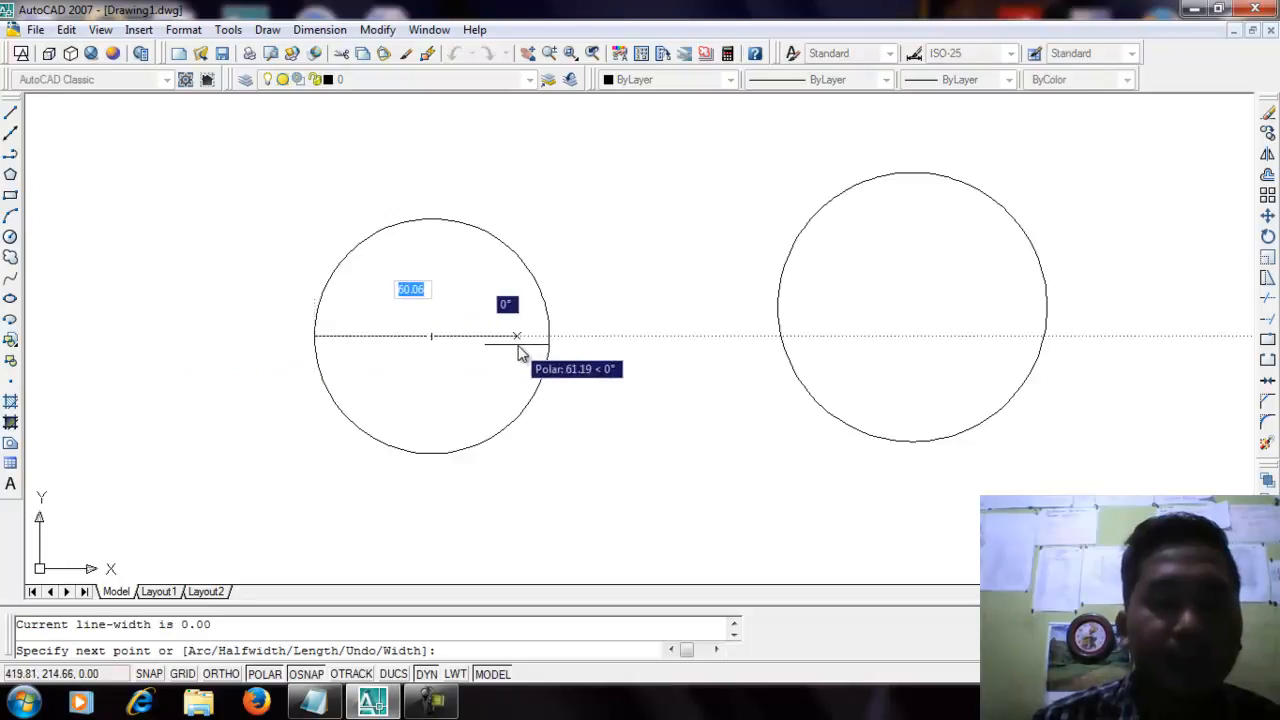
left_click(549, 336)
key("Escape")
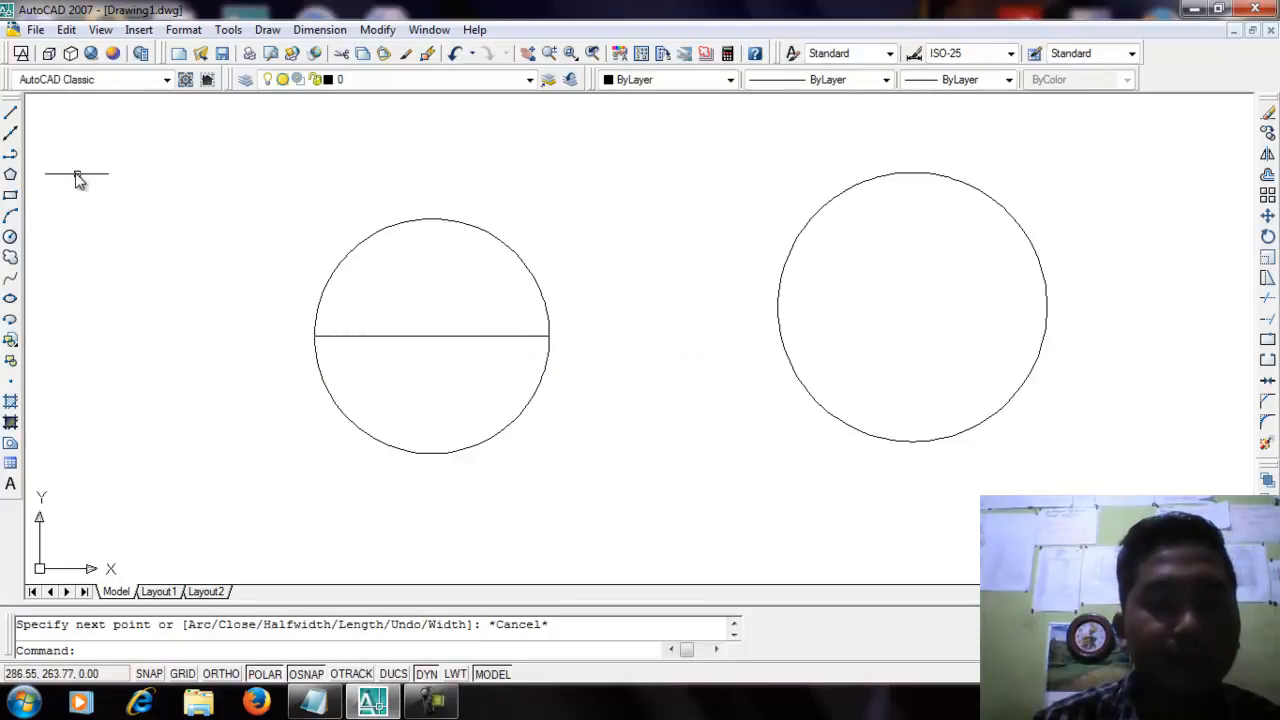
- Draw a horizontal line across the right circle's diameter, from its left quadrant to its right quadrant
left_click(11, 113)
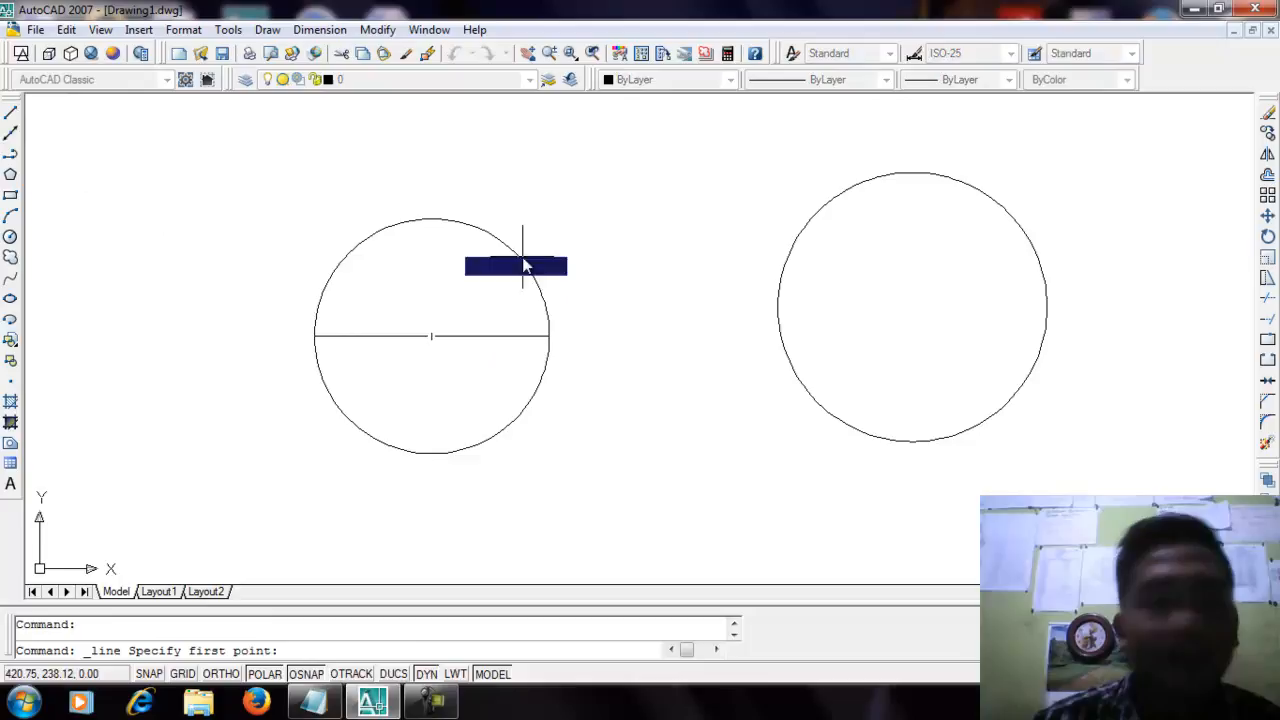
left_click(779, 310)
left_click(1046, 308)
key("Escape")
- Trim away the lower halves of both circles below their horizontal diameters
left_click(1268, 299)
key("Return")
left_click(525, 414)
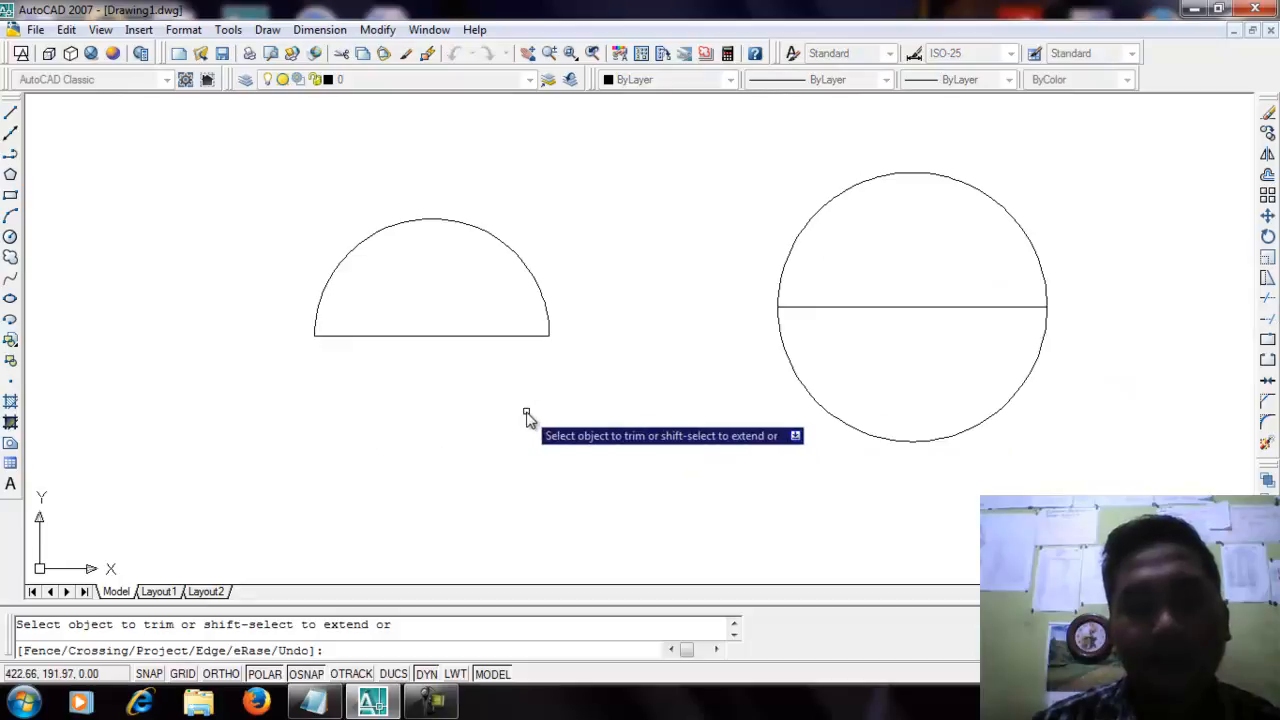
left_click(797, 391)
scroll(597, 363, "up", 2)
middle_click_drag(597, 363, 519, 440)
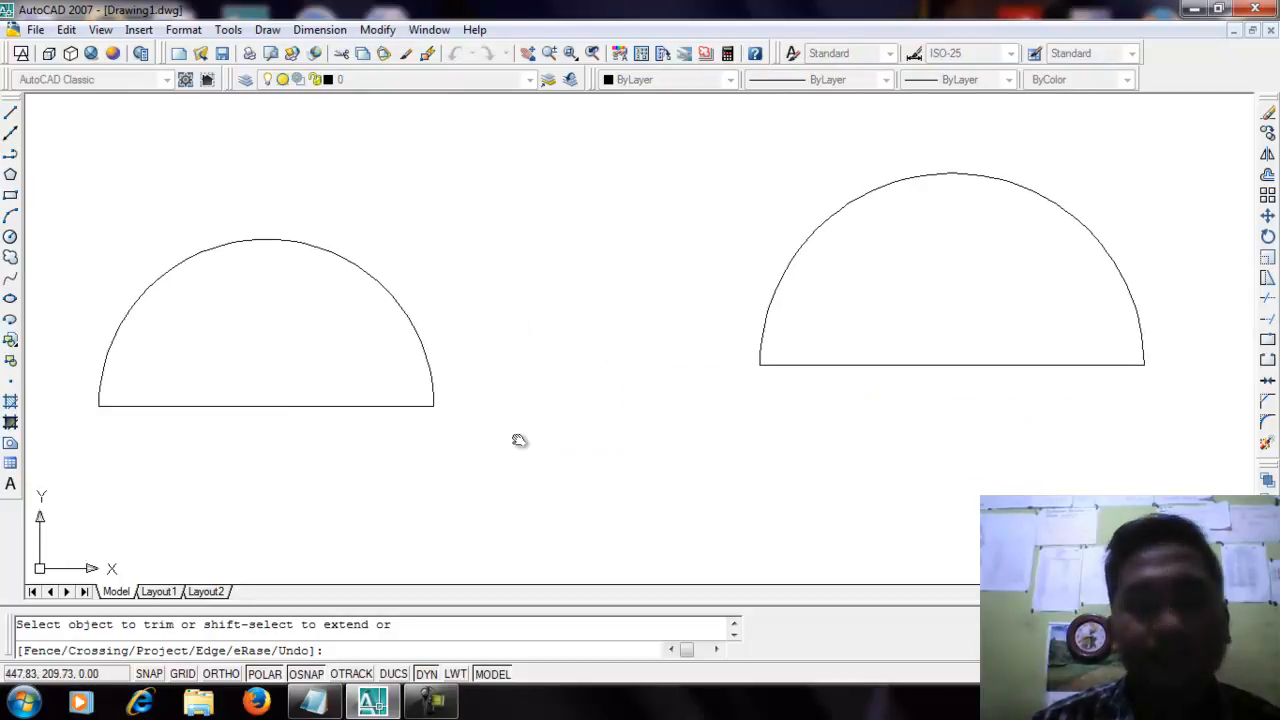
key("Escape")
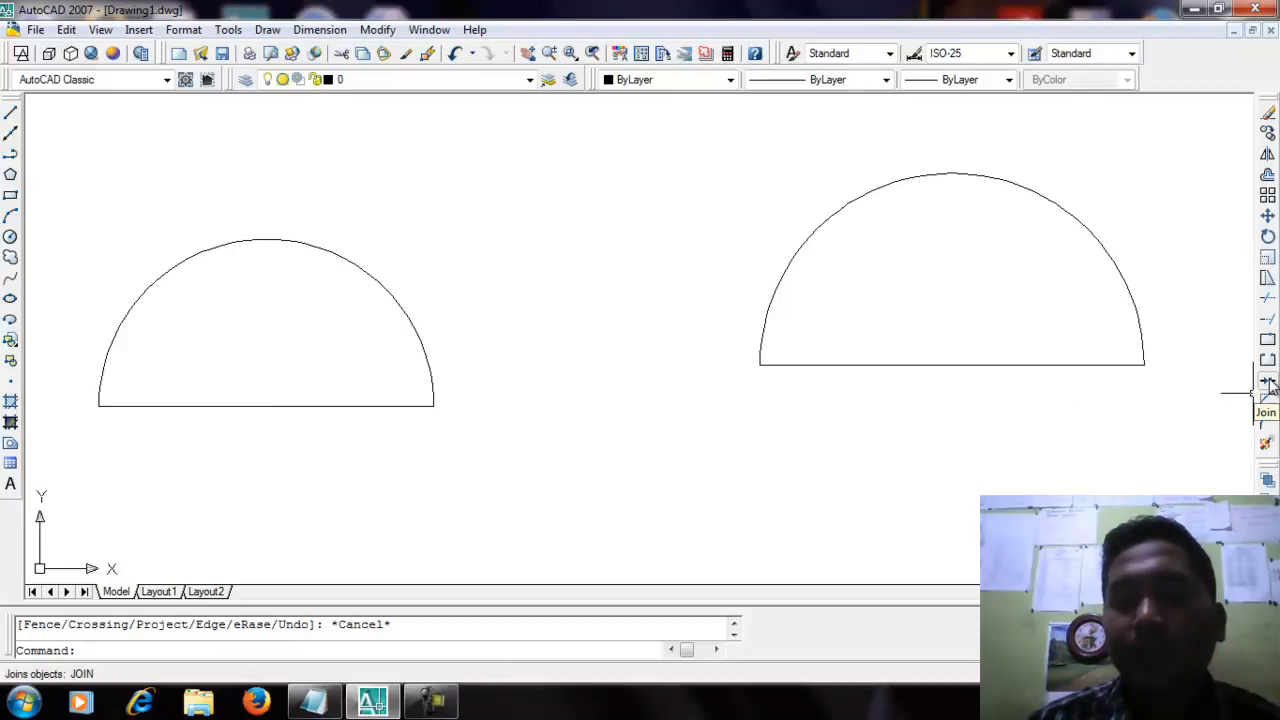
- Join the left semicircle's arc to its horizontal polyline, using the polyline as the source object
middle_click_drag(593, 411, 580, 400)
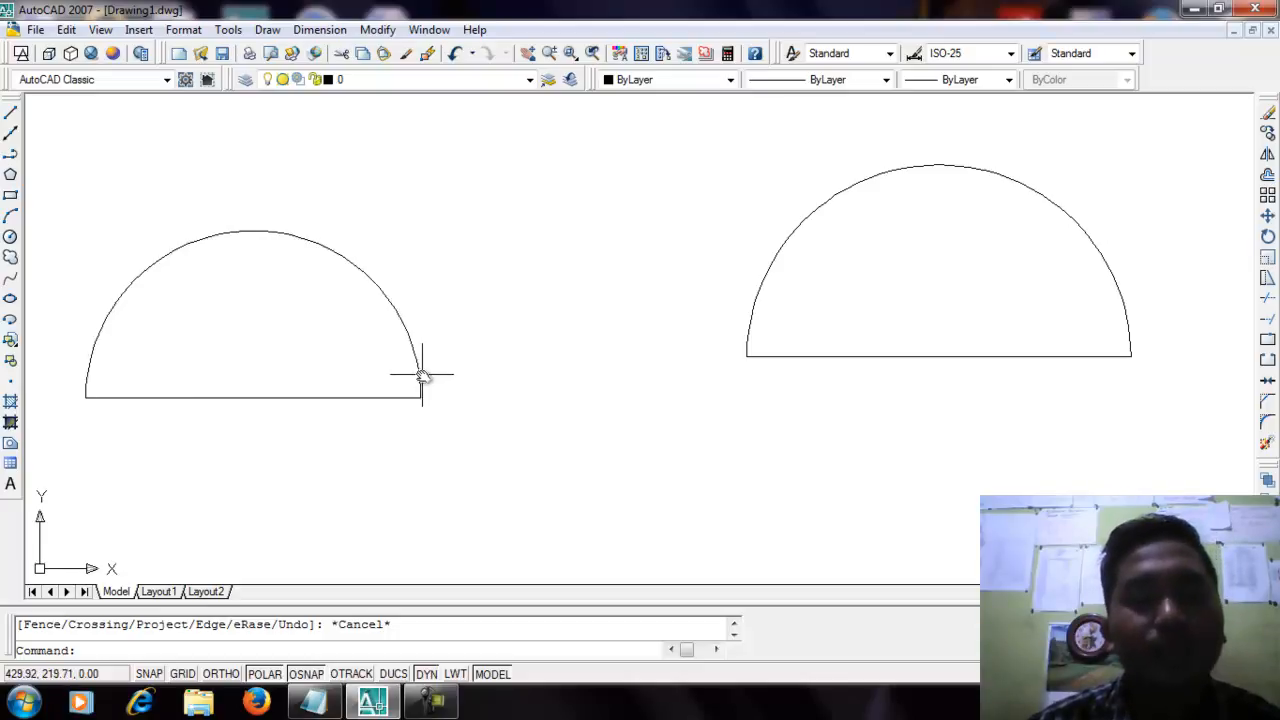
left_click(1267, 381)
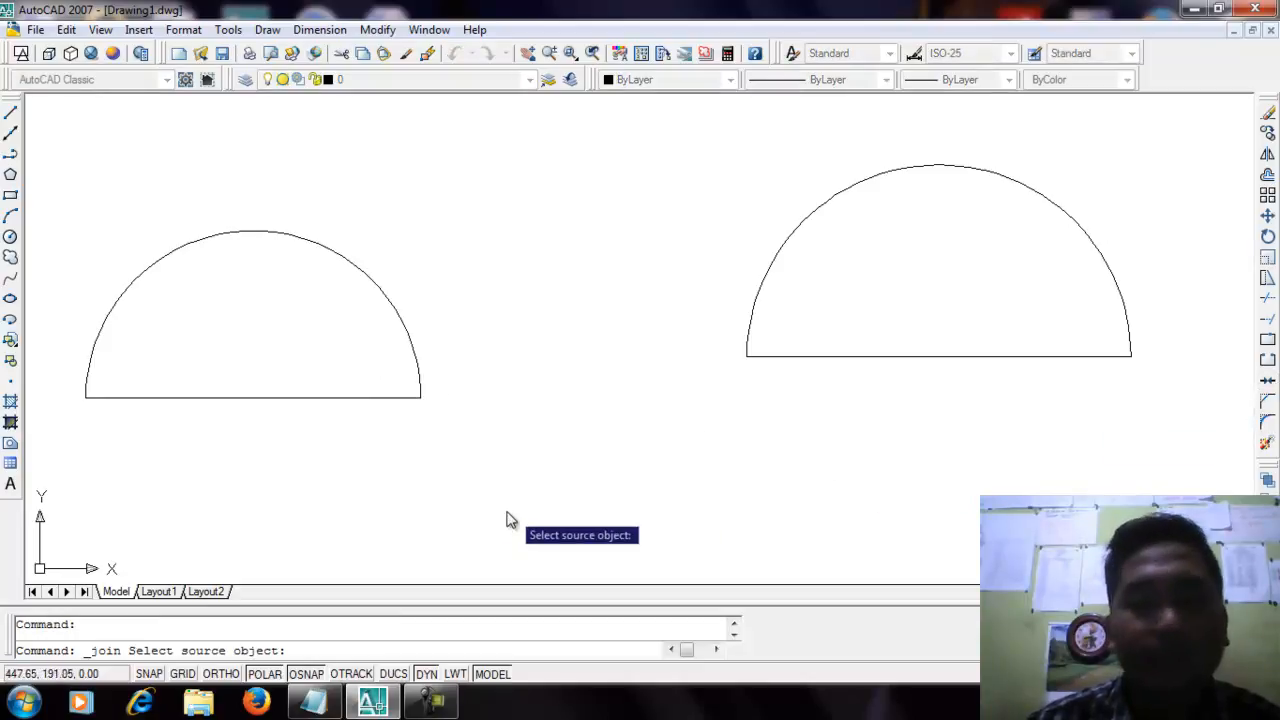
left_click(411, 397)
left_click(419, 392)
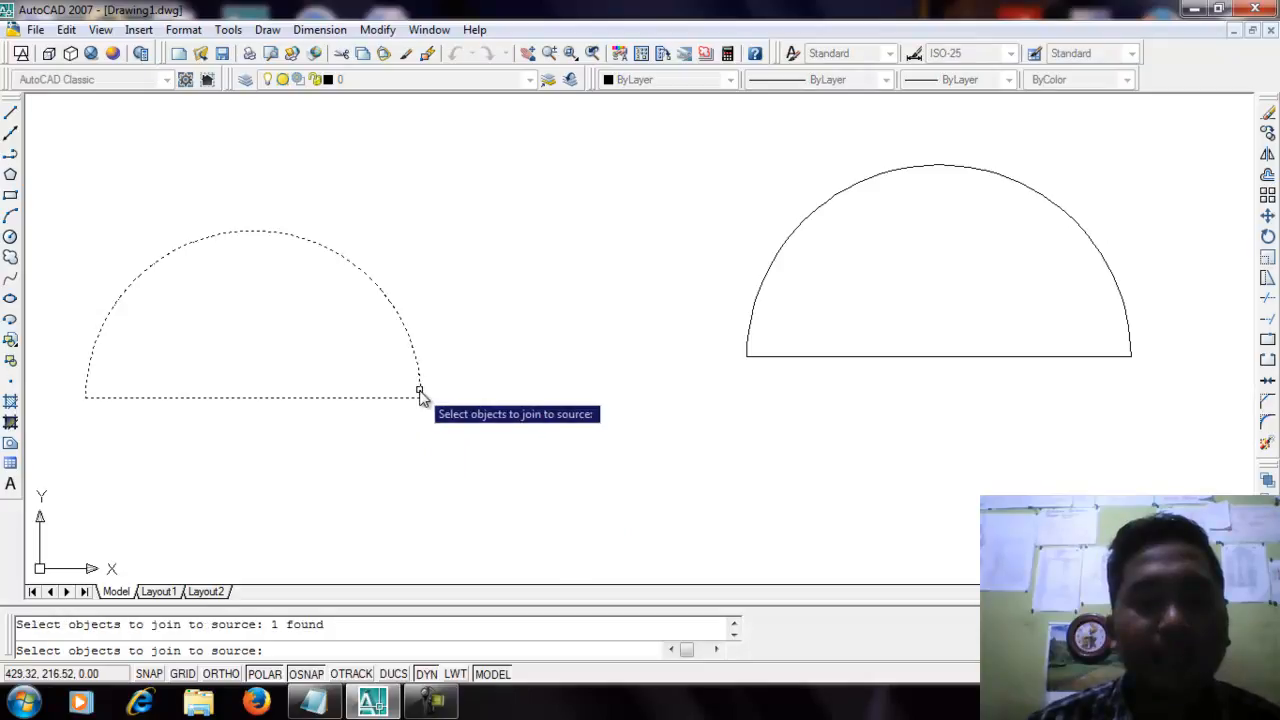
key("Return")
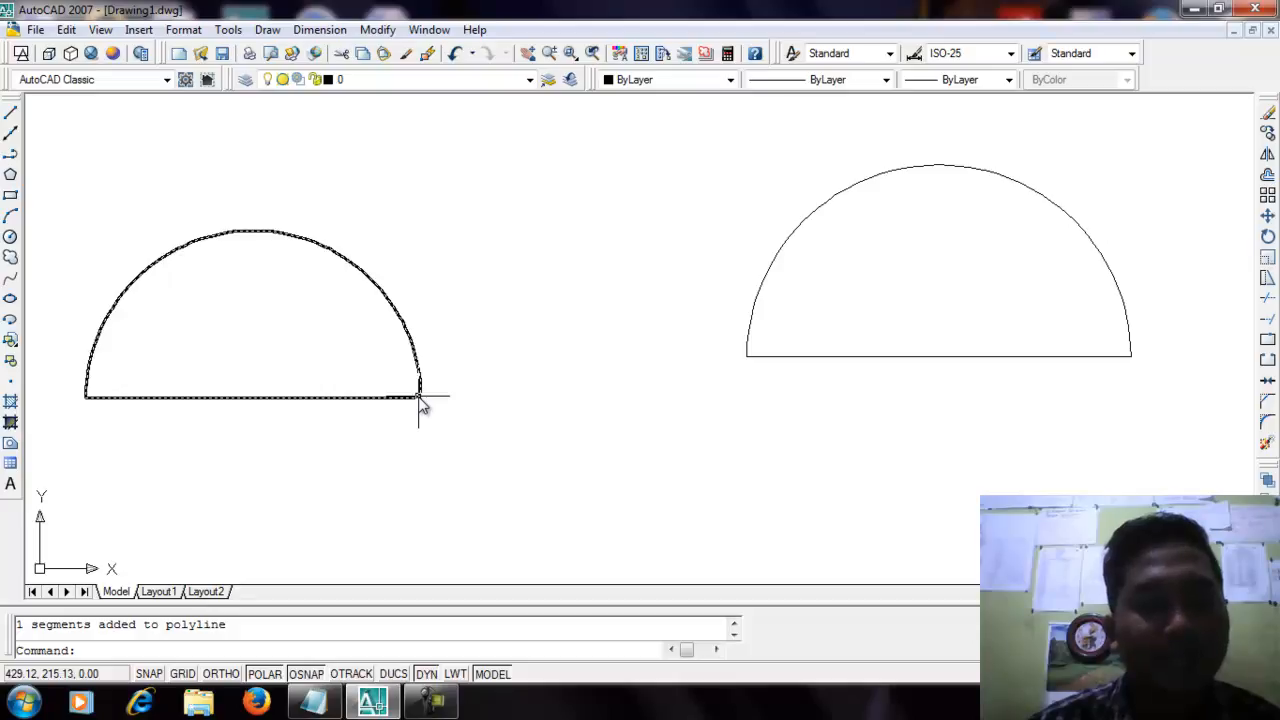
key("Escape")
- Select the right semicircle's base line and arc to examine whether they are separate objects
middle_click_drag(766, 423, 714, 417)
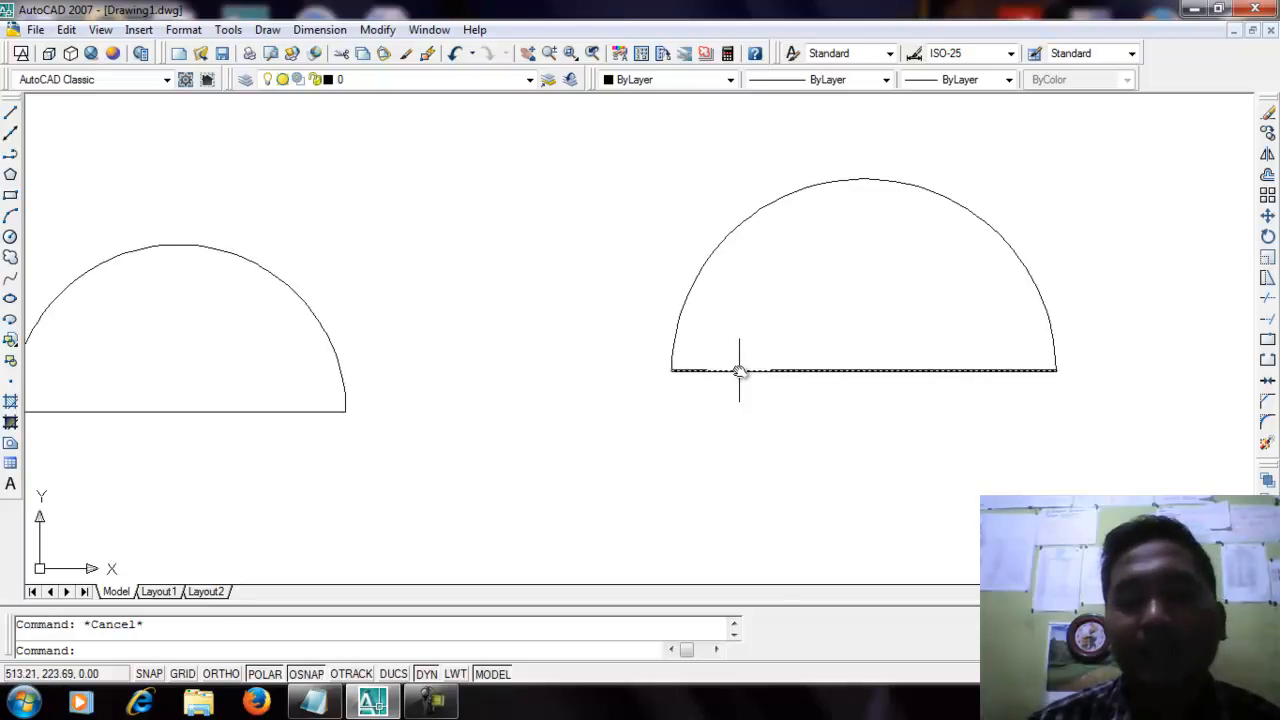
left_click(739, 370)
left_click(674, 334)
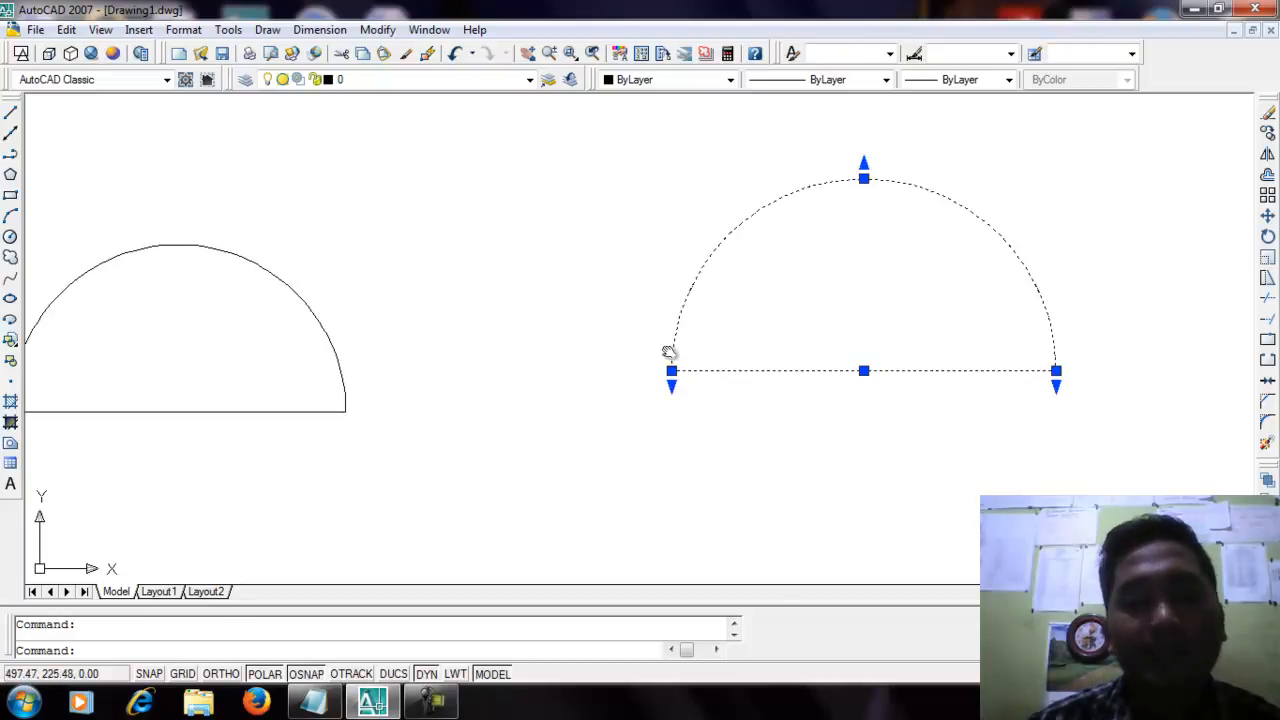
key("Escape")
left_click(811, 371)
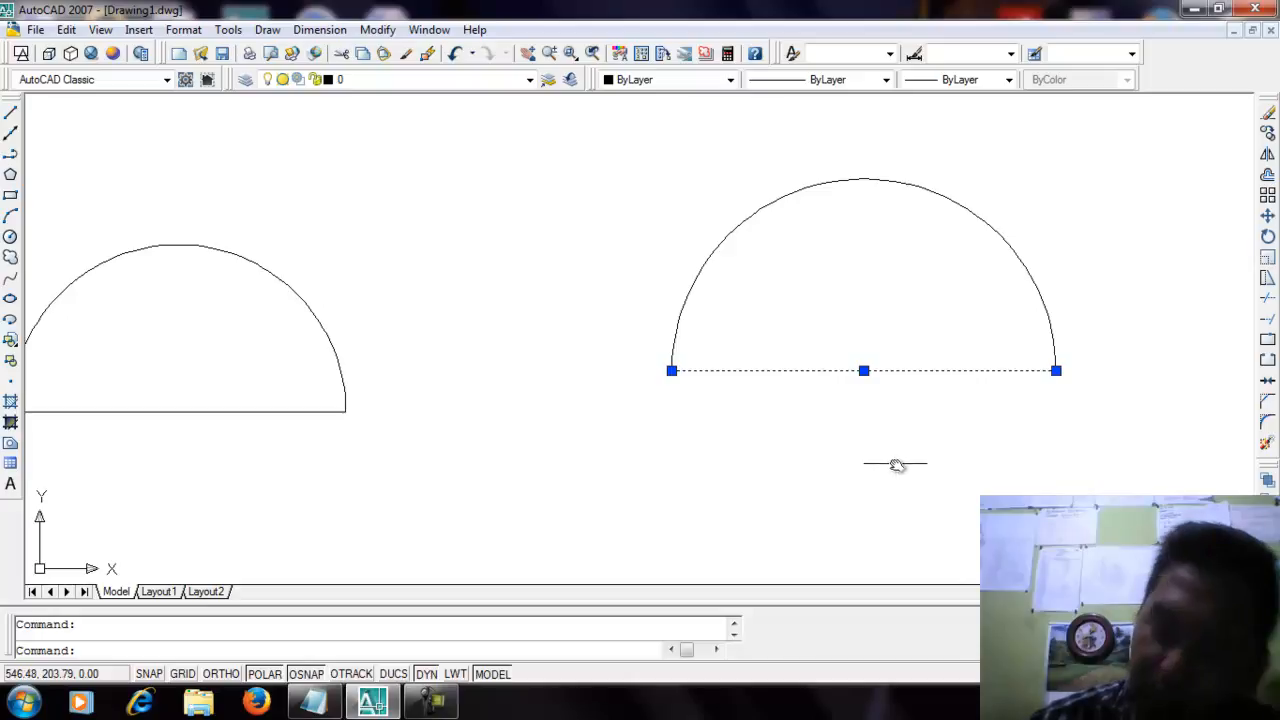
key("Escape")
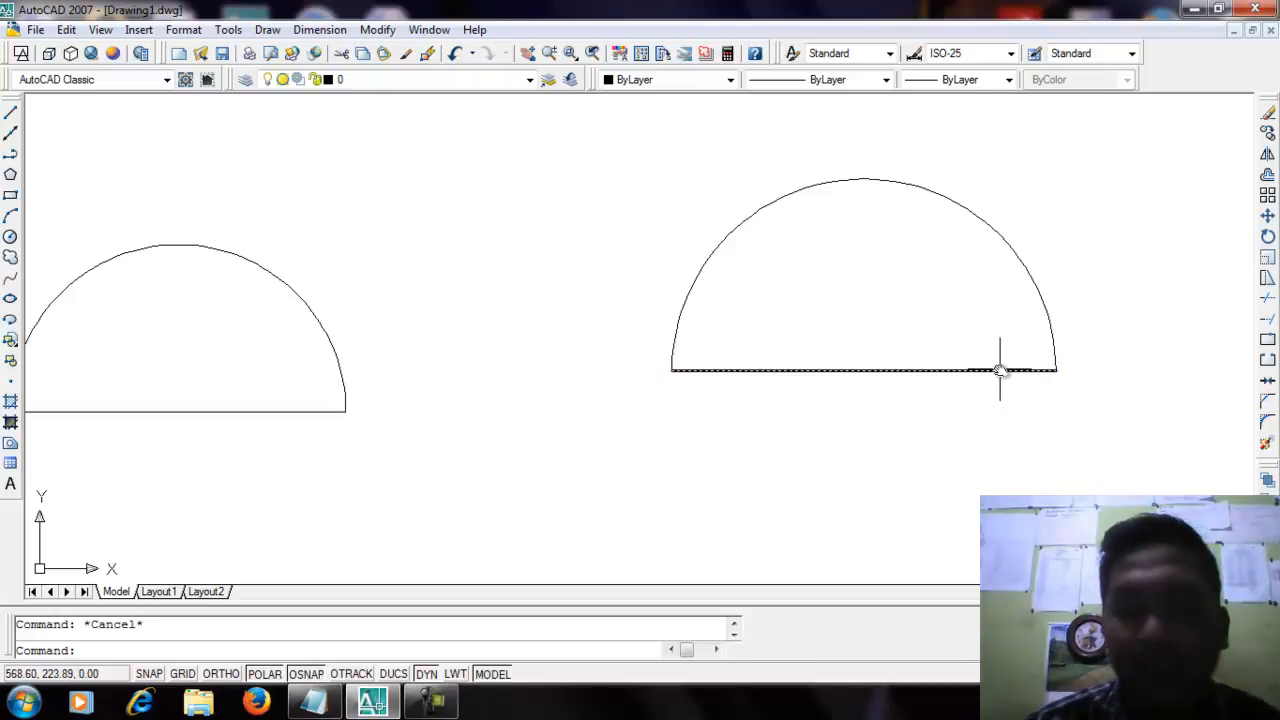
- Try to join the right semicircle's arc to its base line, using the line as the source object
middle_click_drag(1095, 425, 1066, 430)
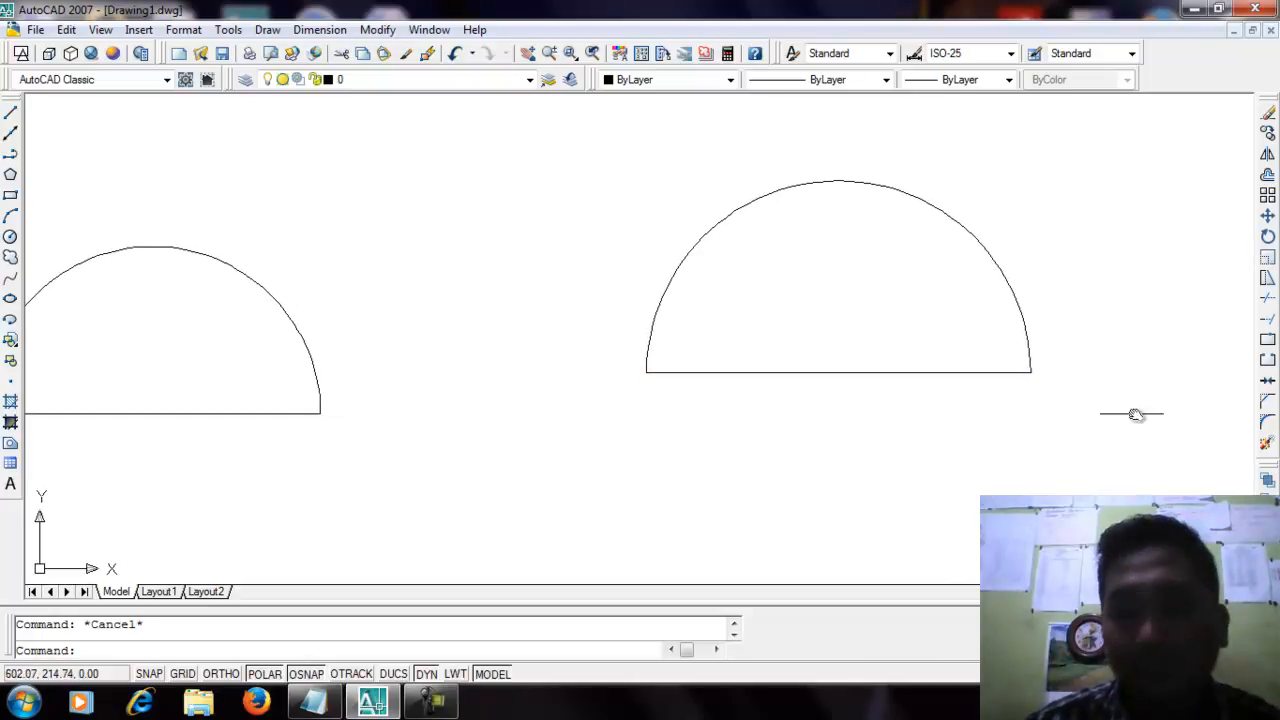
left_click(1266, 382)
left_click(987, 372)
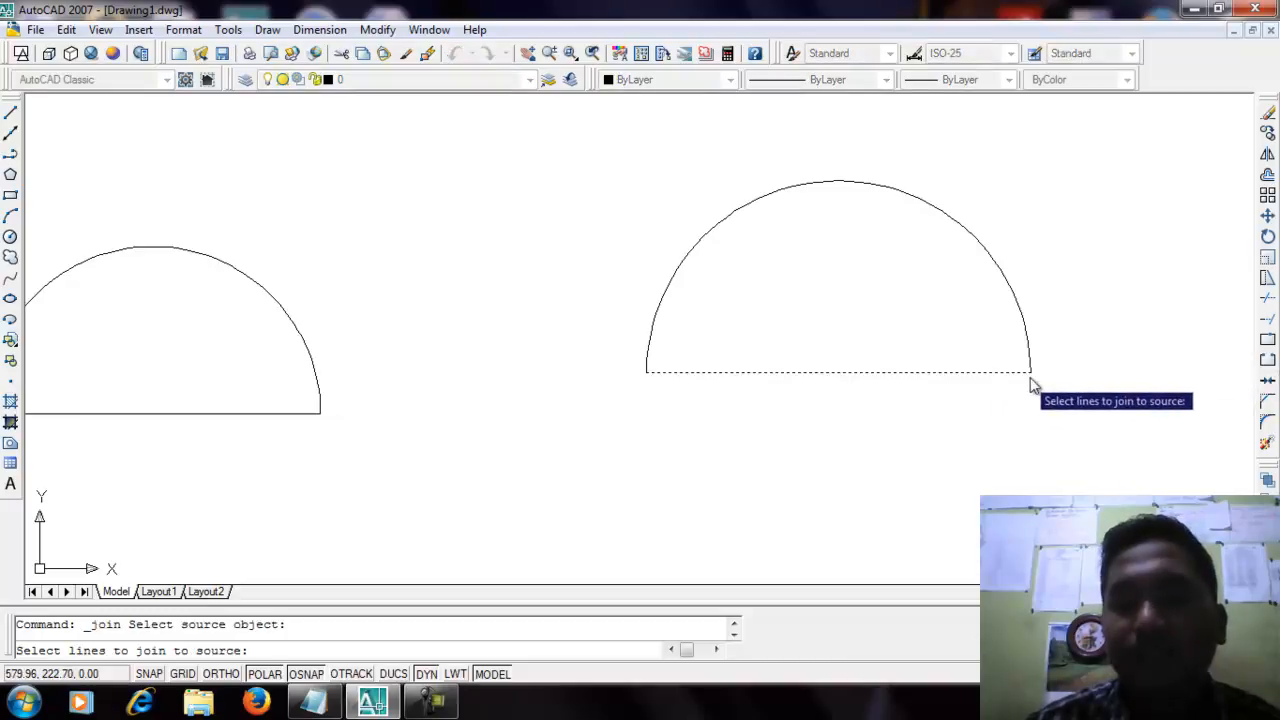
left_click(1030, 362)
left_click(1030, 361)
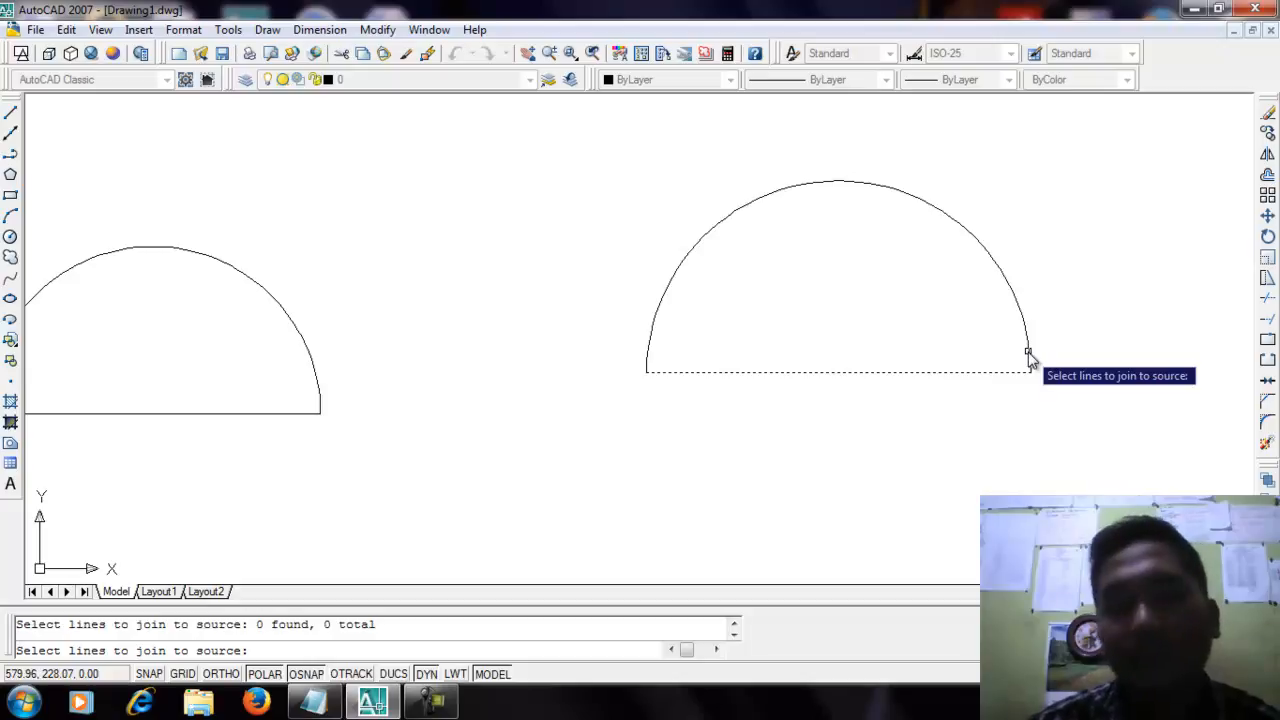
key("Escape")
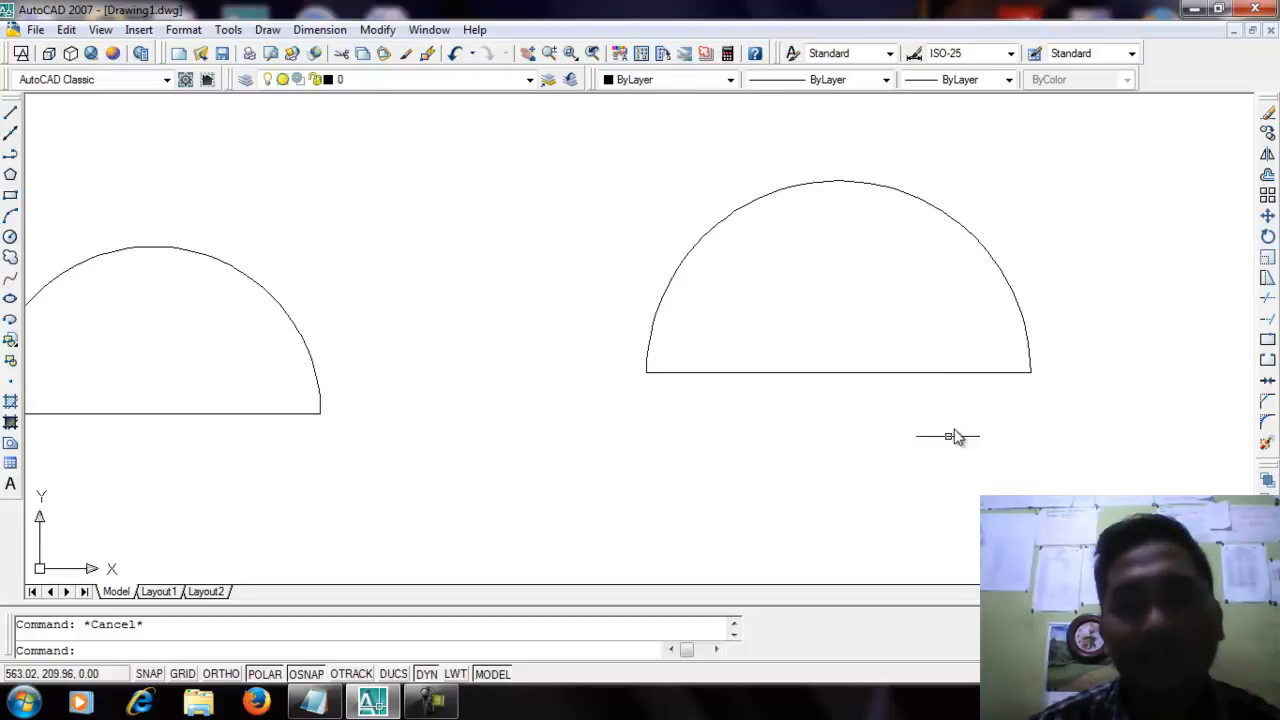
- Convert the right semicircle's base line into a polyline with PEDIT
middle_click_drag(843, 457, 880, 456)
scroll(968, 455, "down", 2)
scroll(968, 455, "up", 2)
middle_click_drag(971, 451, 962, 436)
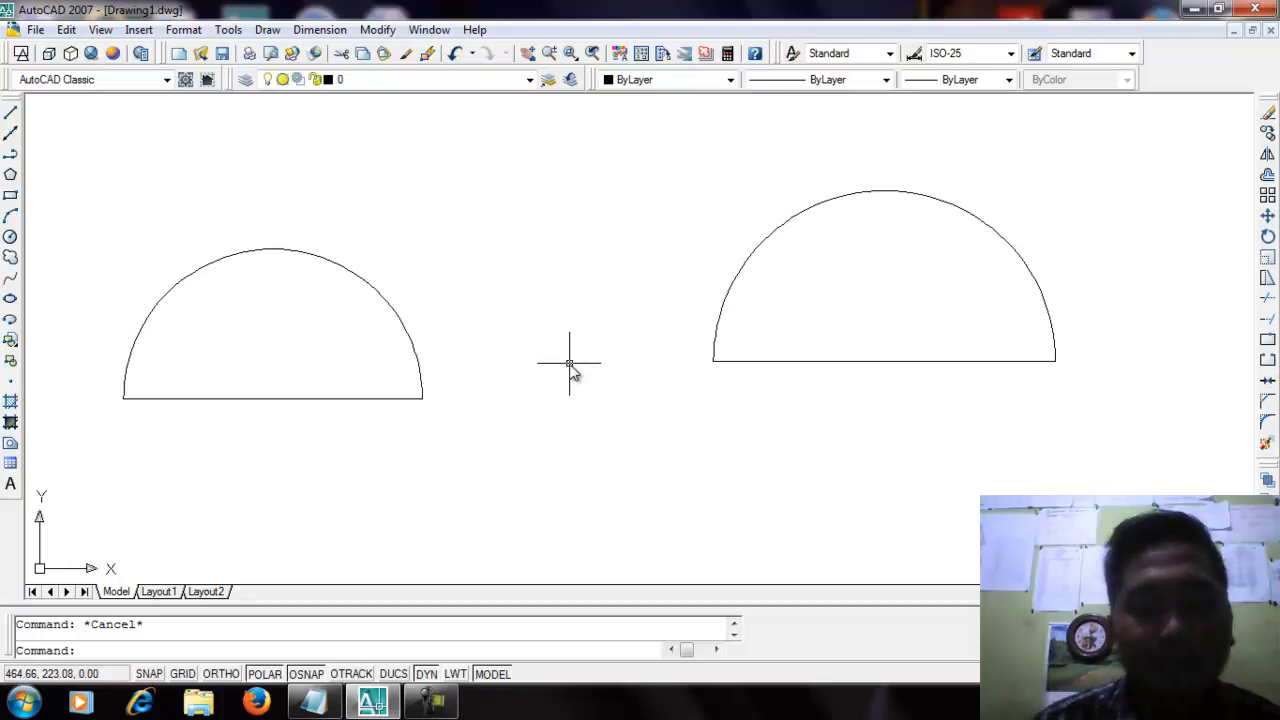
type("PEDIT")
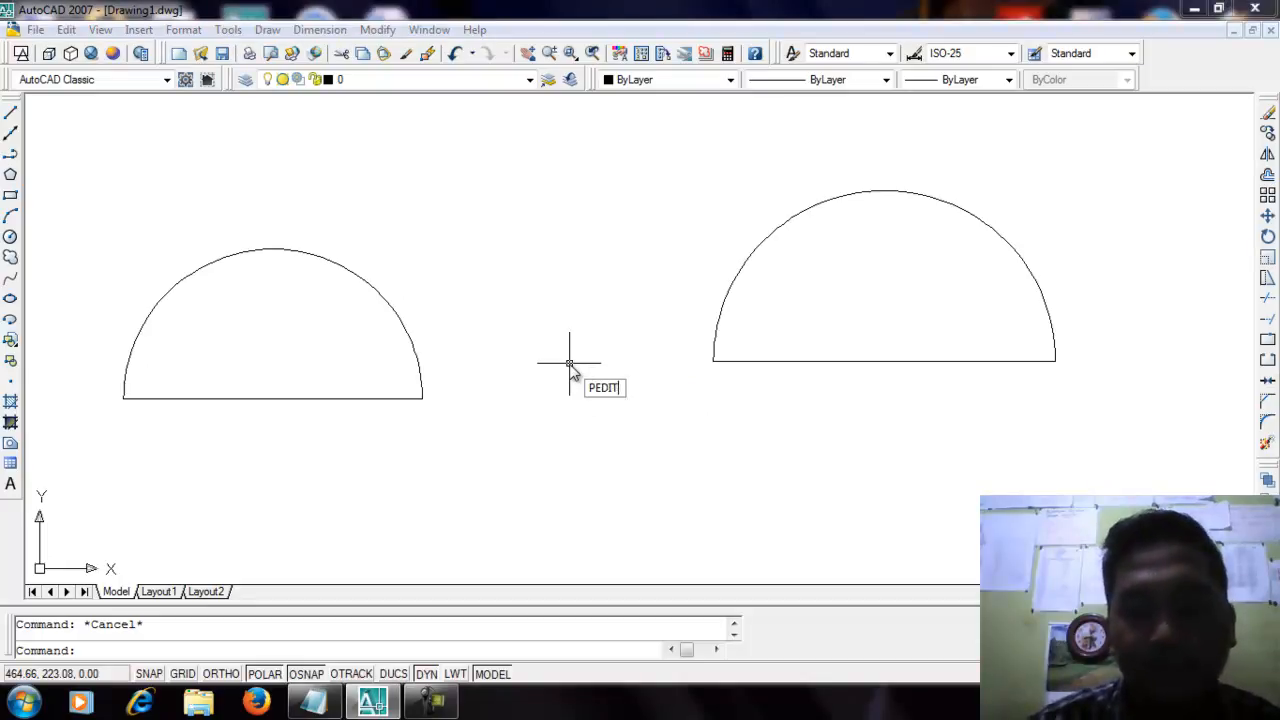
key("Return")
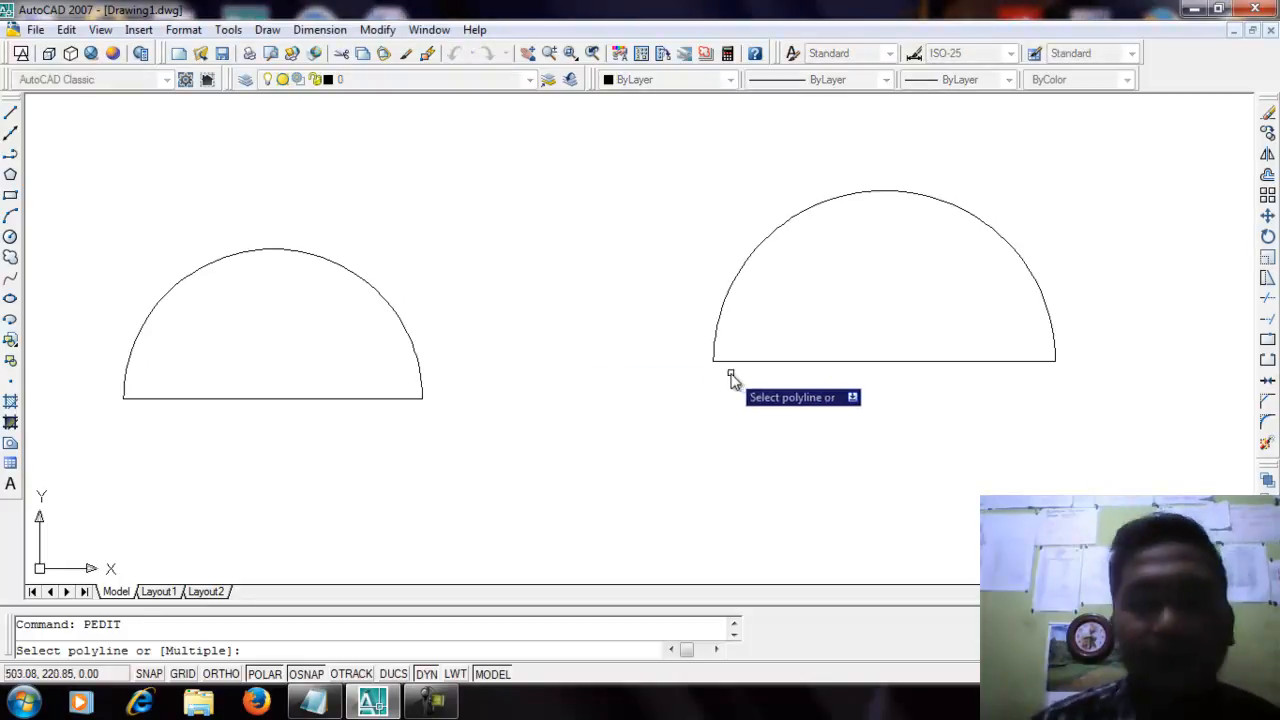
left_click(745, 364)
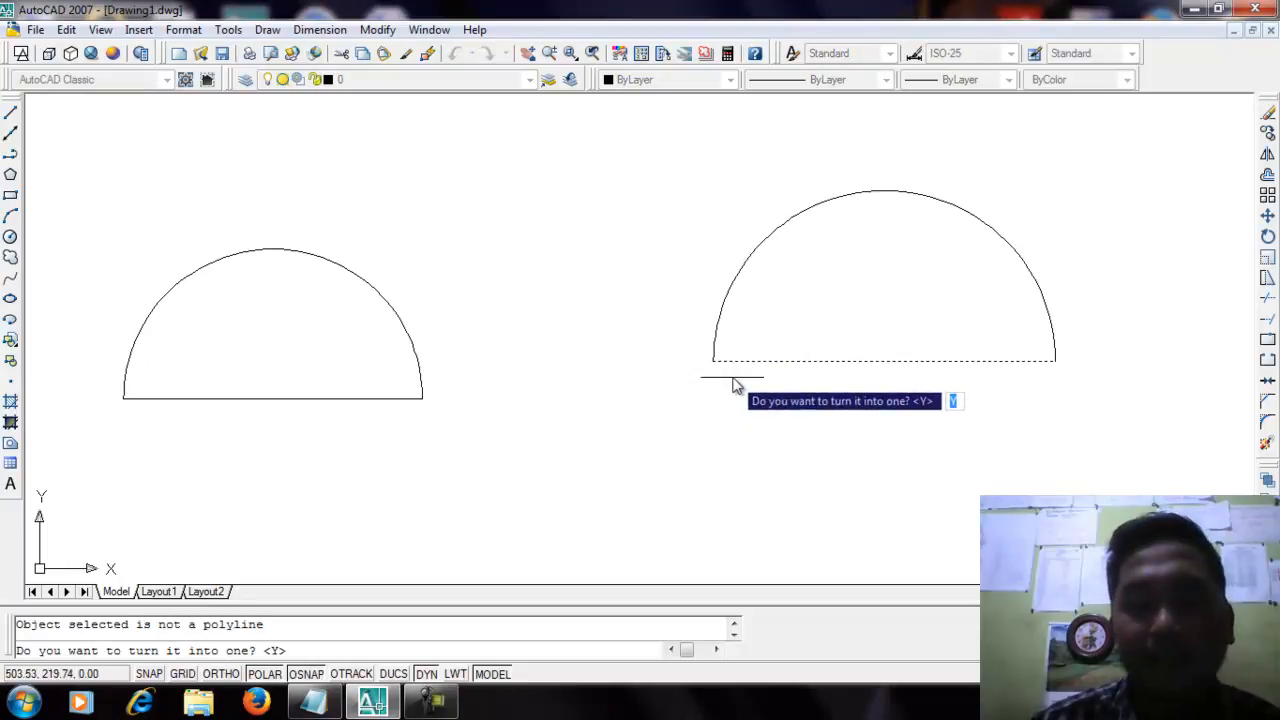
key("Return")
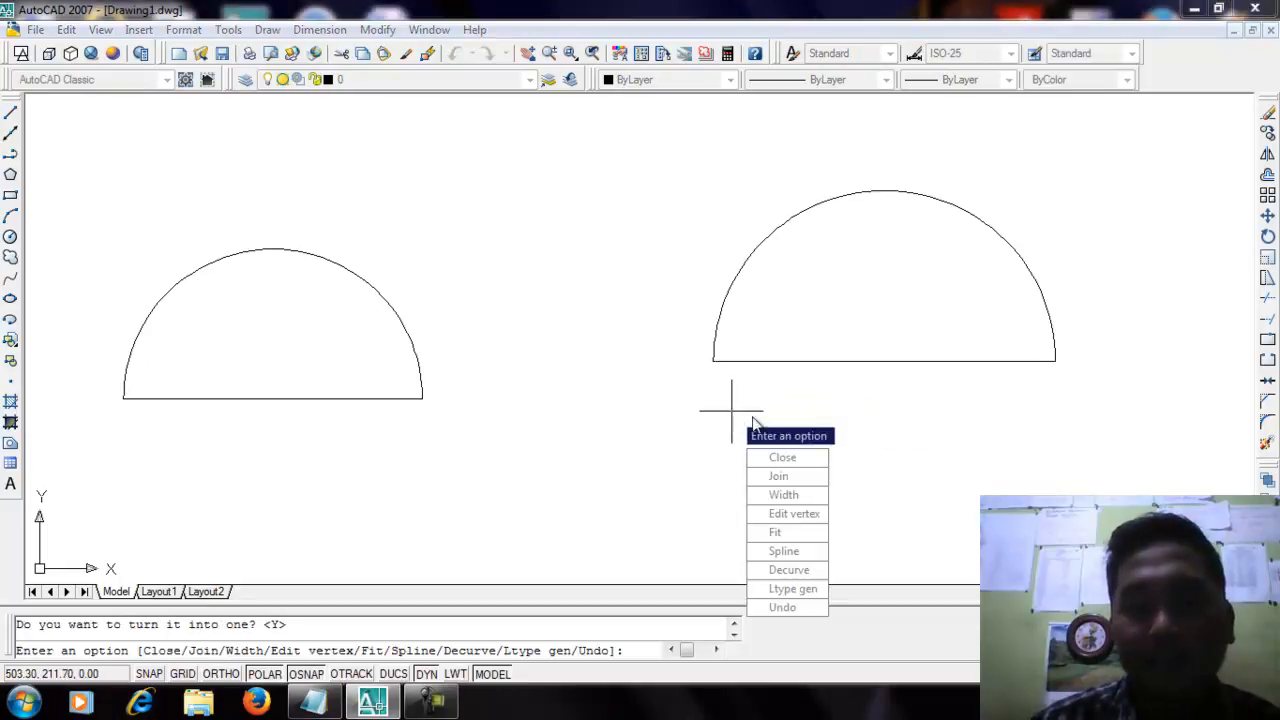
- Join the right semicircle's arc to its base polyline with the PEDIT Join option
left_click(781, 480)
left_click(1049, 180)
left_click(380, 468)
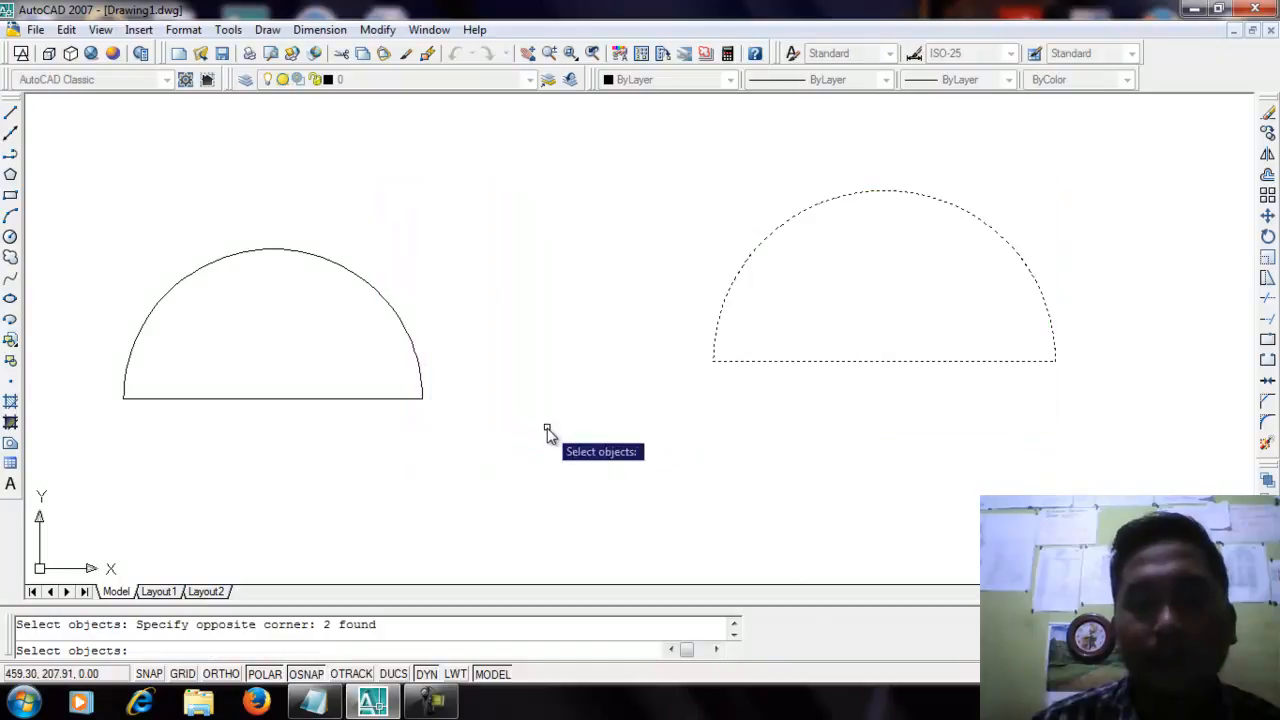
key("Return")
key("Return")
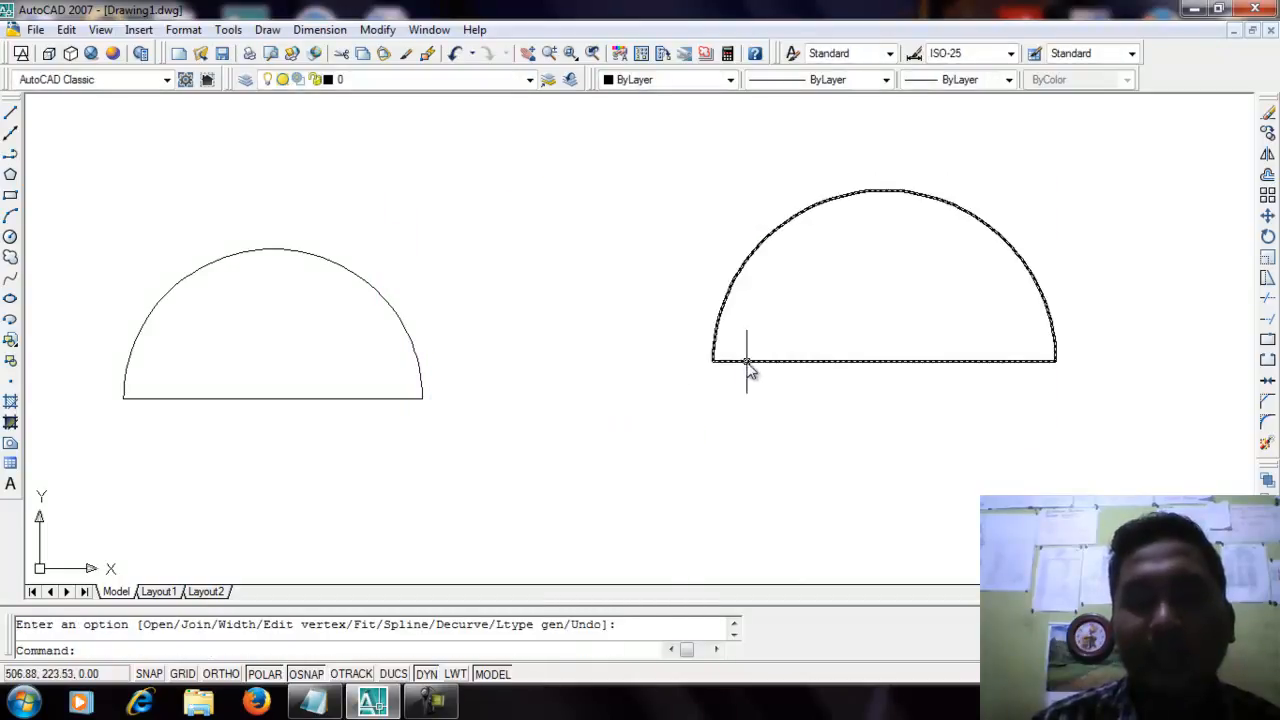
- Draw a smaller circle to the right of the two semicircles
scroll(747, 361, "down", 4)
mouse_move(748, 363)
middle_mouse_down()
mouse_move(629, 385)
mouse_move(652, 388)
mouse_move(607, 380)
middle_mouse_up()
scroll(606, 386, "up", 3)
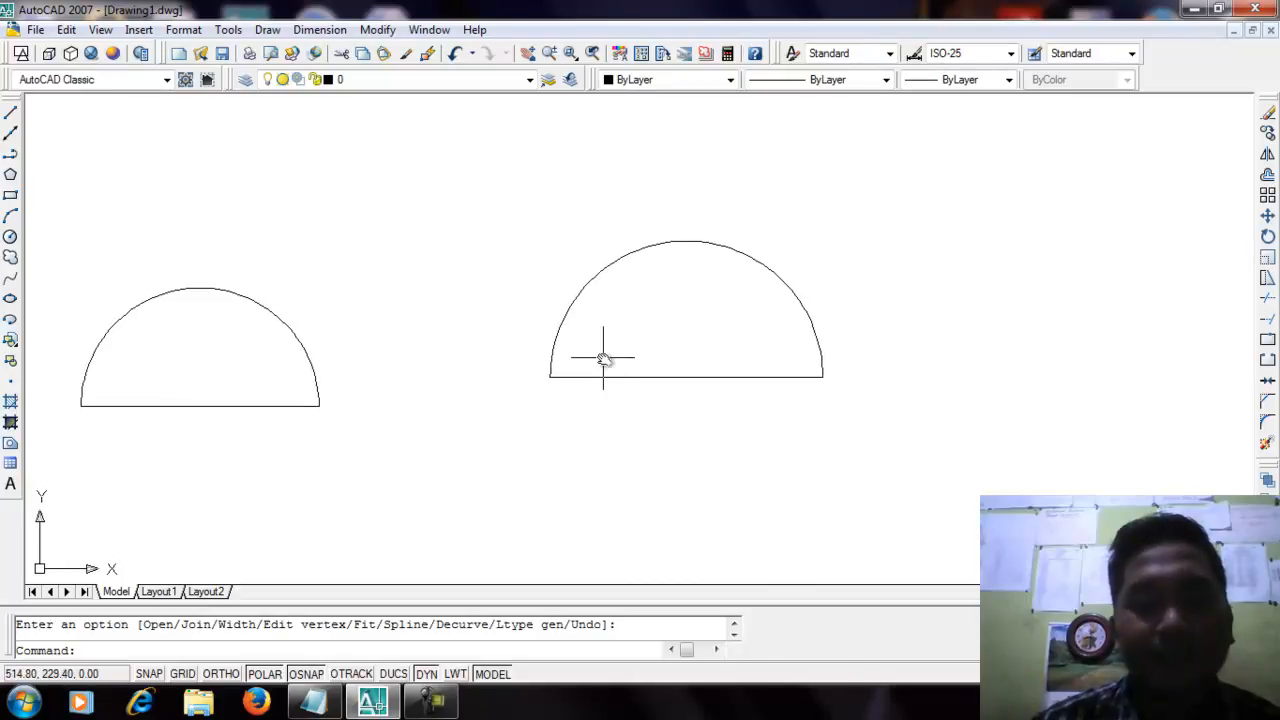
left_click(10, 236)
left_click(1019, 269)
left_click(1006, 350)
- Draw a horizontal line across the new circle's diameter, from its left quadrant to its right quadrant
left_click(10, 115)
left_click(941, 269)
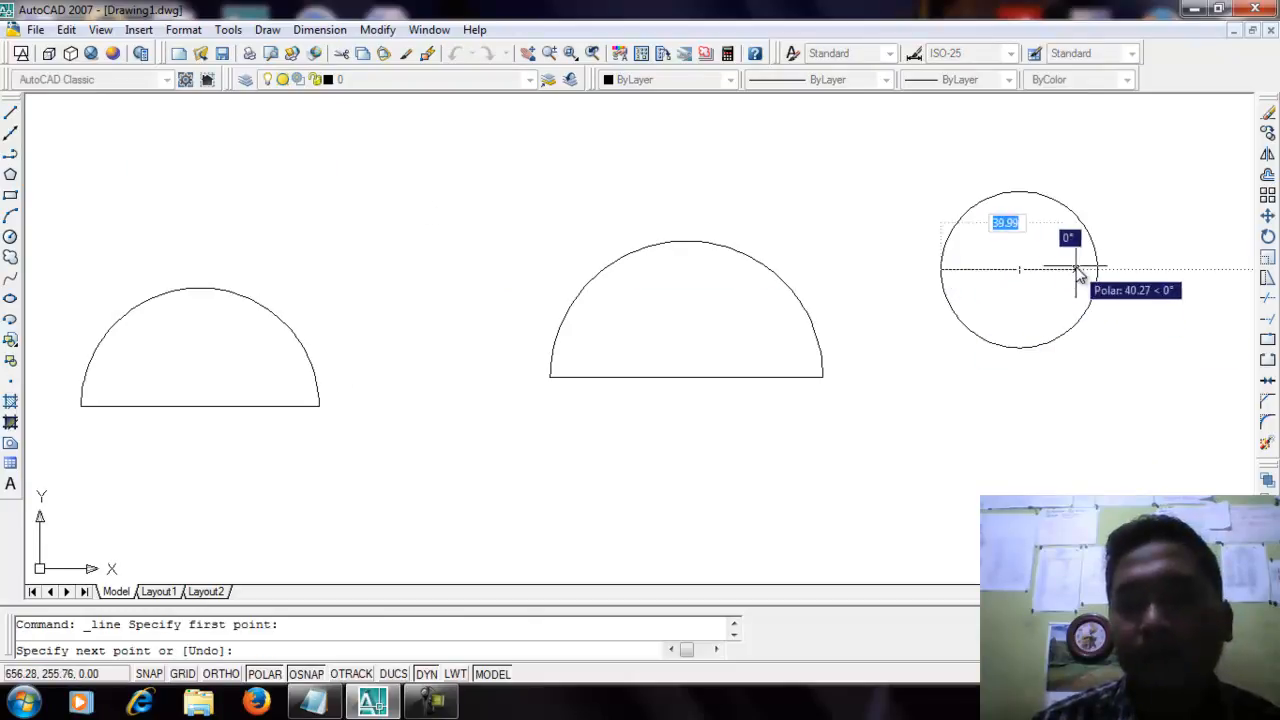
left_click(1097, 269)
key("Escape")
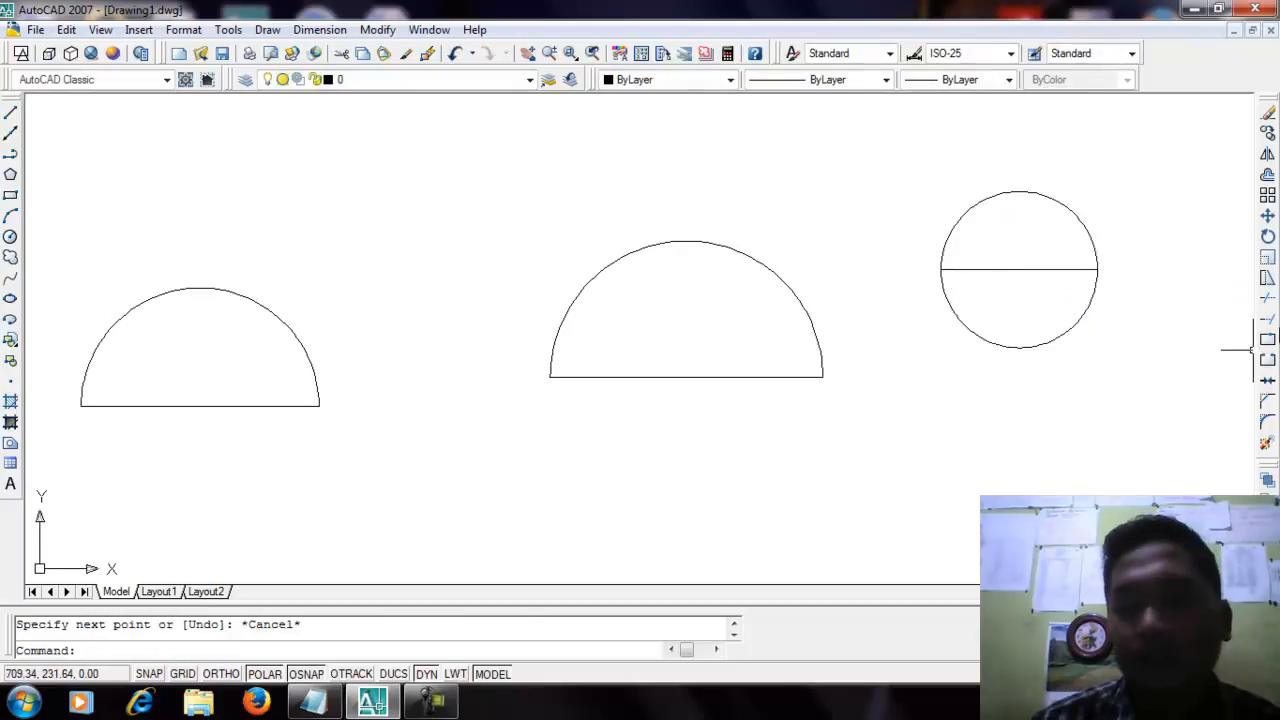
- Trim away the lower half of the small circle below its diameter line
left_click(1265, 300)
key("Return")
left_click(1005, 345)
scroll(1034, 354, "up", 3)
middle_click_drag(1034, 354, 874, 449)
key("Escape")
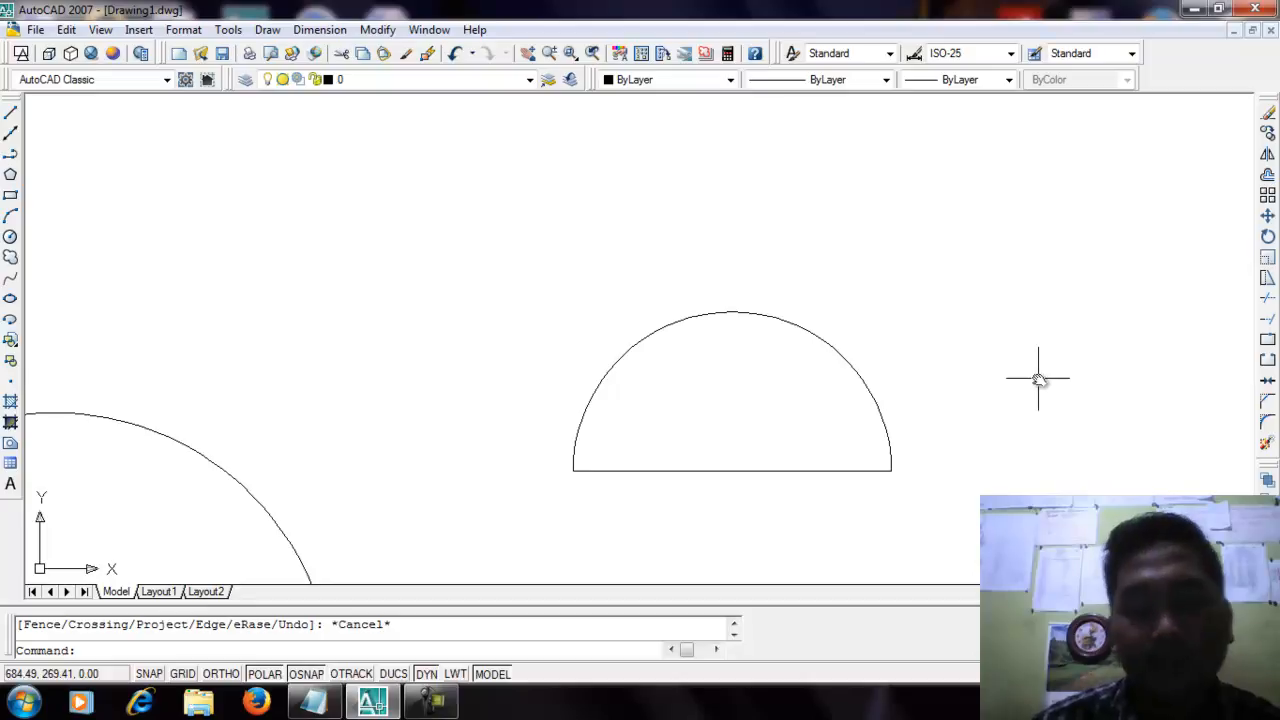
- Use PEDIT to turn the small semicircle's base line into a polyline and join its arc to it
type("PEDIT")
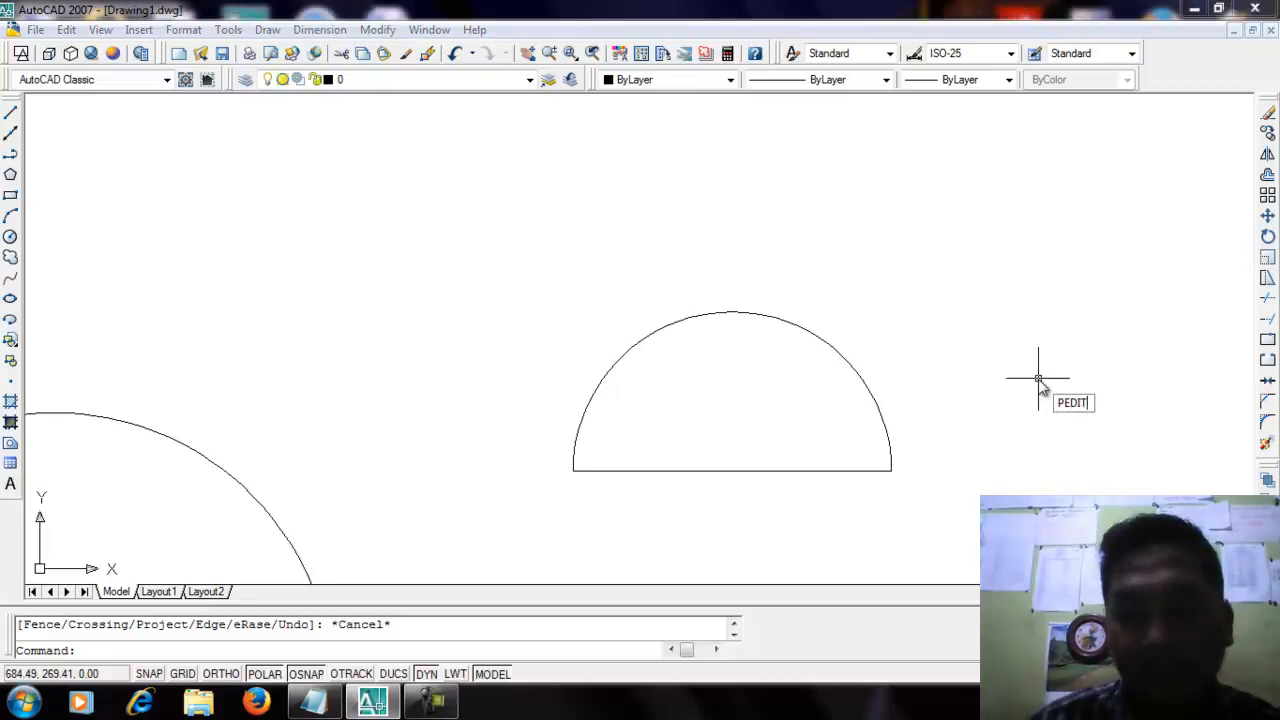
key("Return")
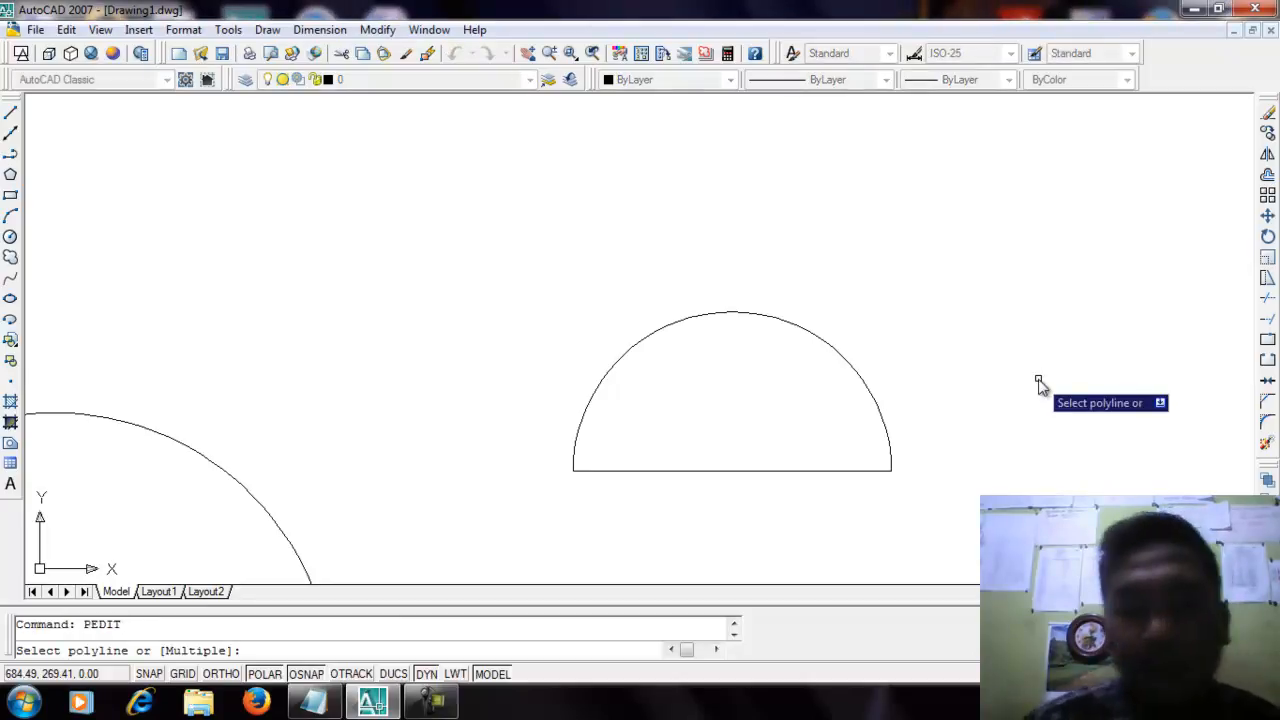
left_click(866, 472)
key("Return")
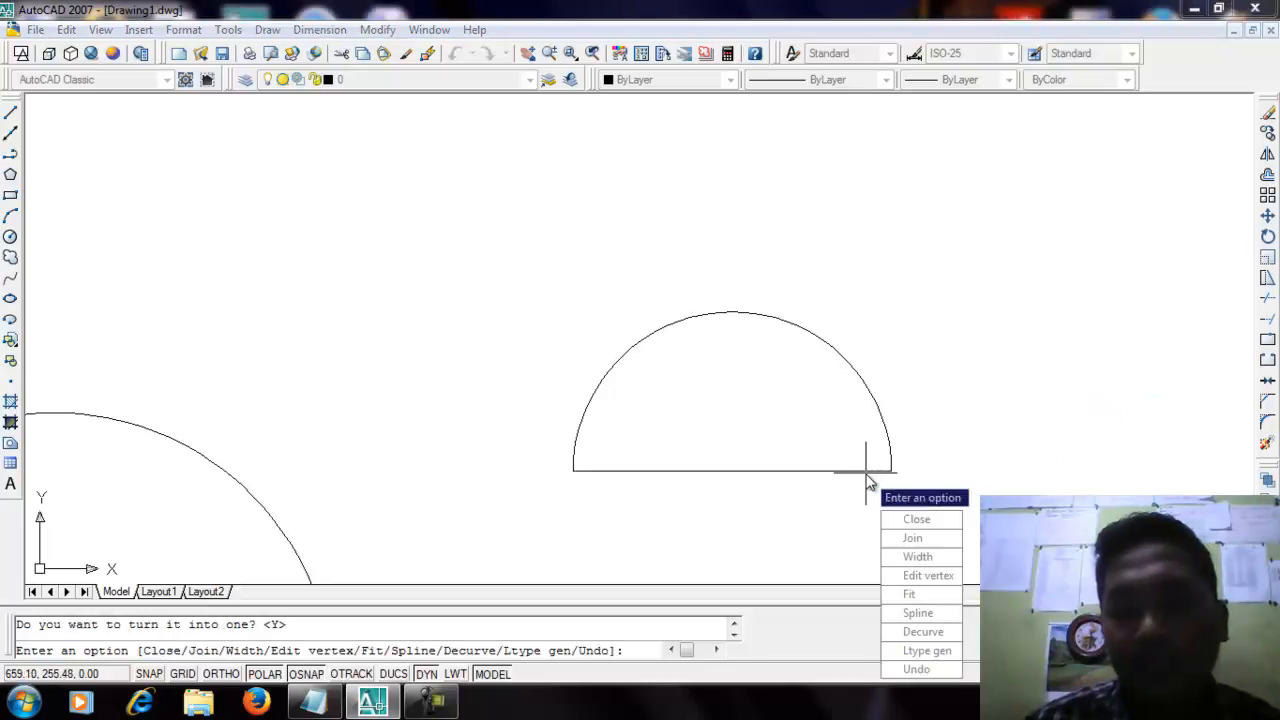
left_click(906, 534)
left_click(973, 262)
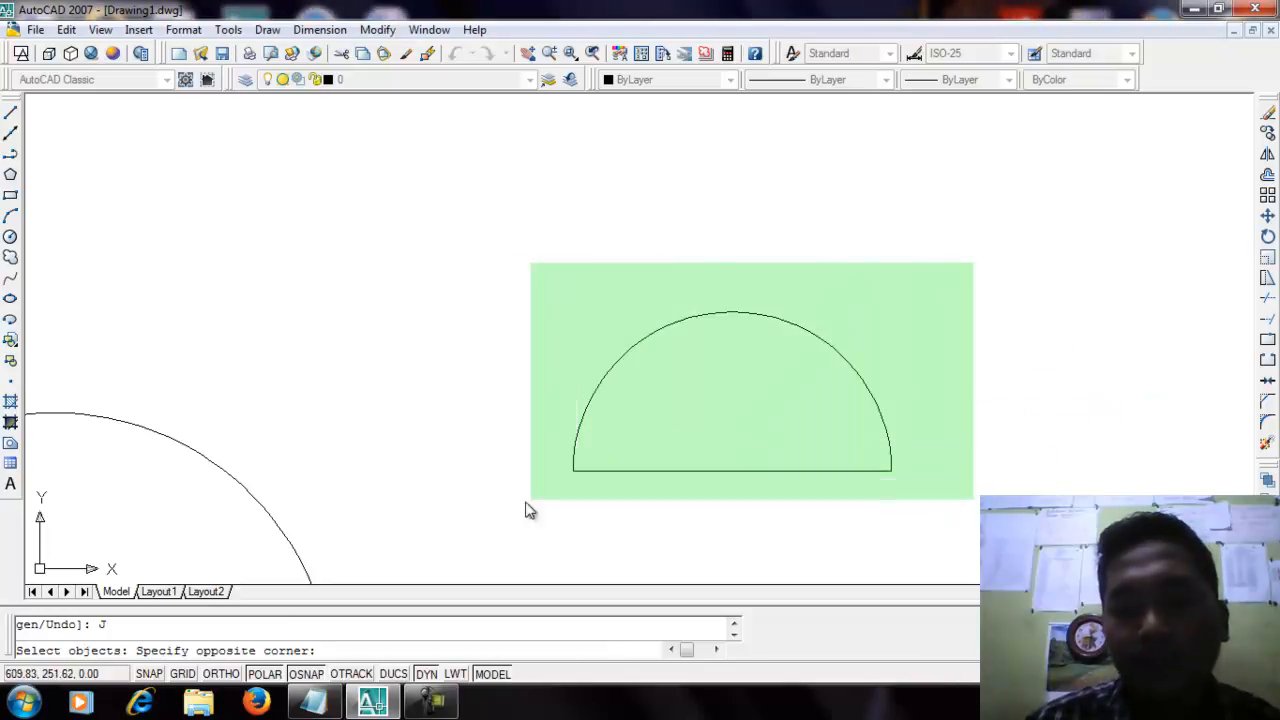
left_click(557, 494)
key("Return")
key("Return")
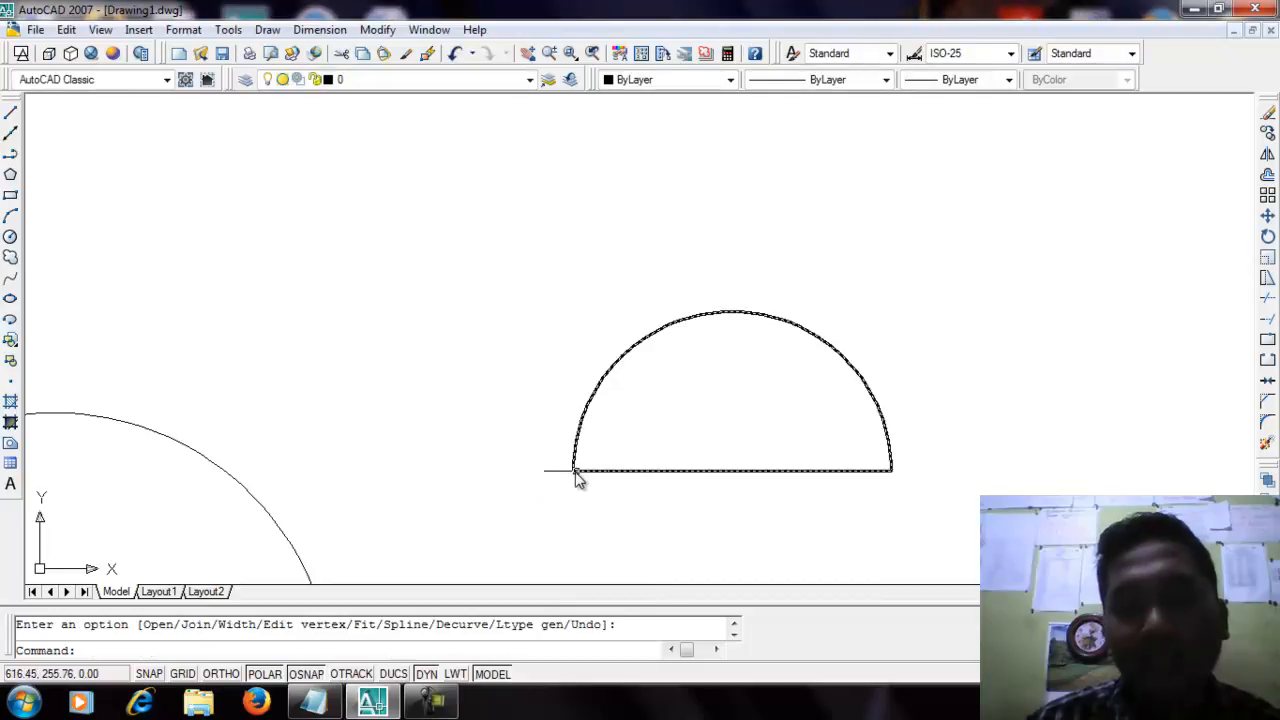
- Examine the three closed semicircles side by side
scroll(586, 471, "down", 7)
middle_click_drag(605, 469, 696, 456)
scroll(595, 511, "up", 2)
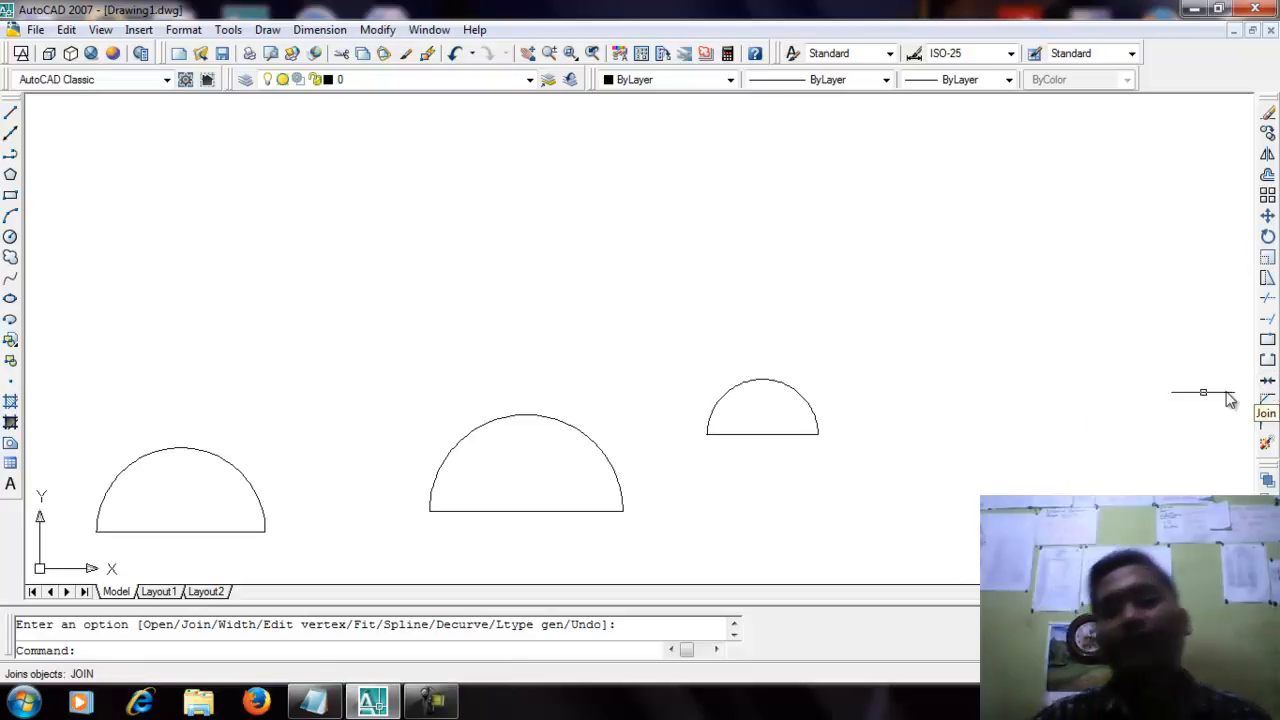
middle_click_drag(832, 474, 991, 403)
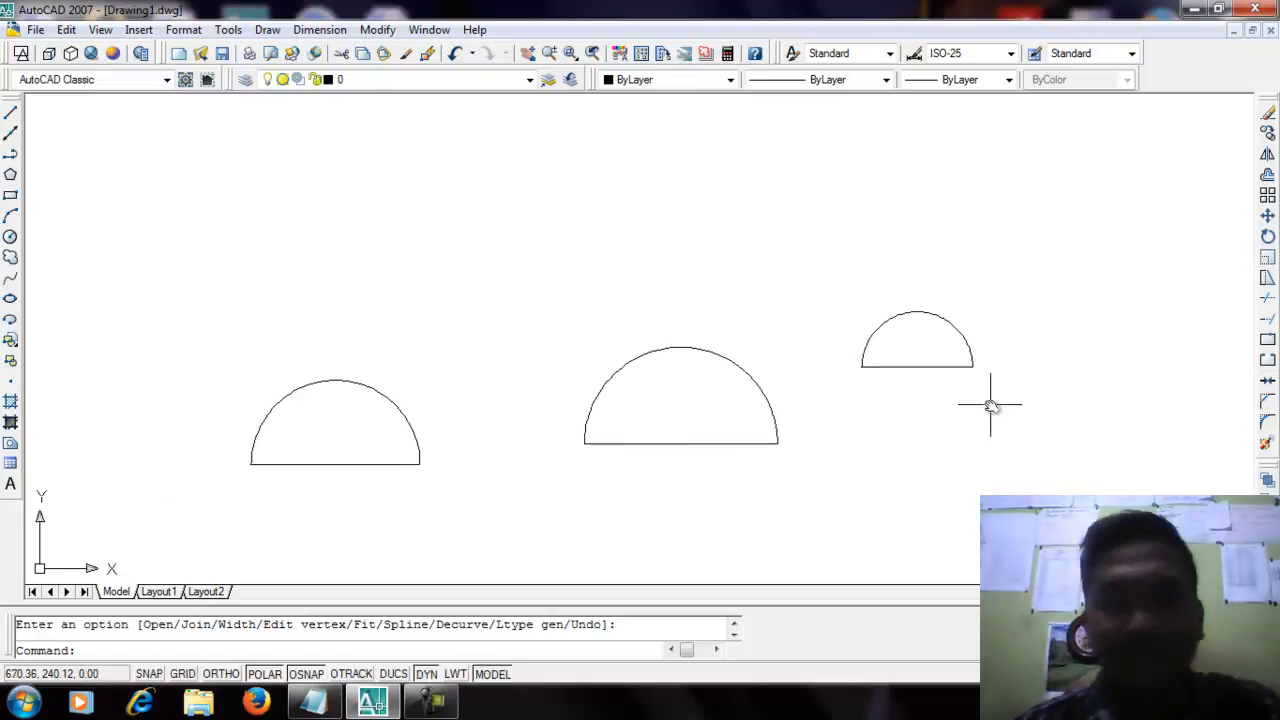
scroll(400, 400, "up", 2)
middle_click_drag(451, 409, 391, 397)
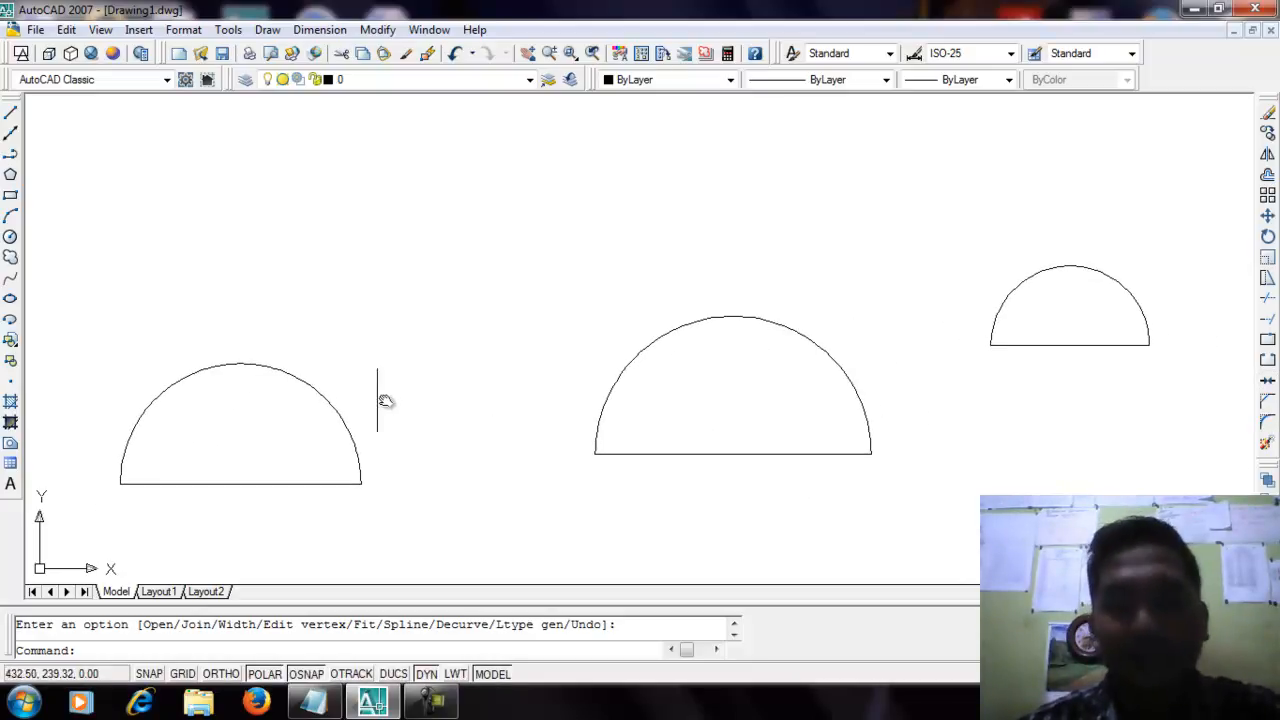
middle_click_drag(587, 461, 518, 444)
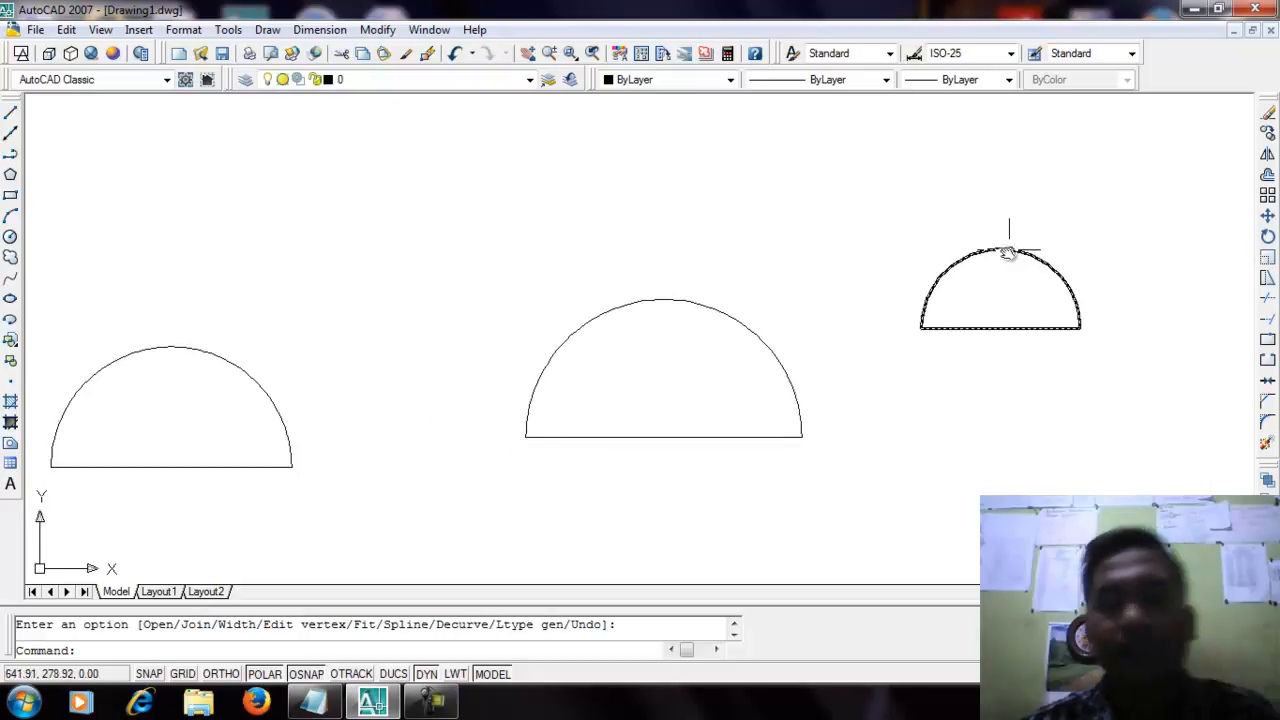
scroll(903, 340, "down", 4)
middle_click_drag(903, 340, 811, 272)
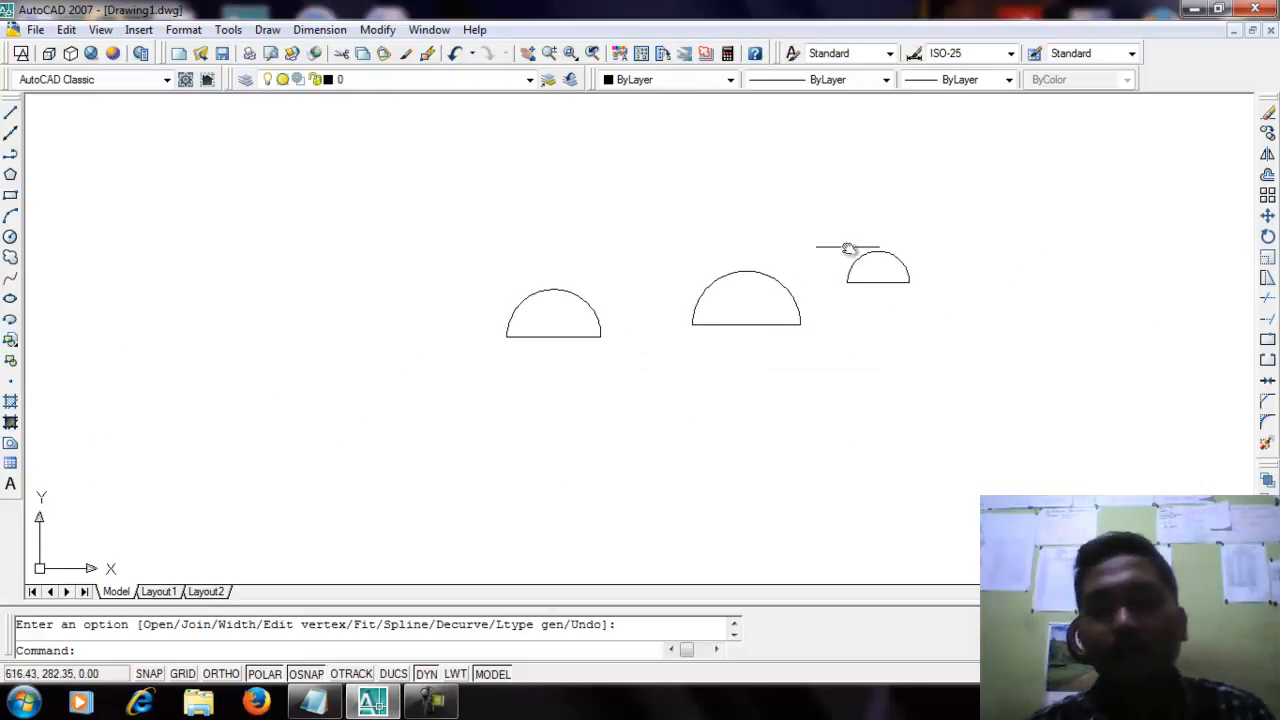
- Erase all three semicircles from the drawing
left_click(928, 217)
left_click(428, 371)
right_click(492, 288)
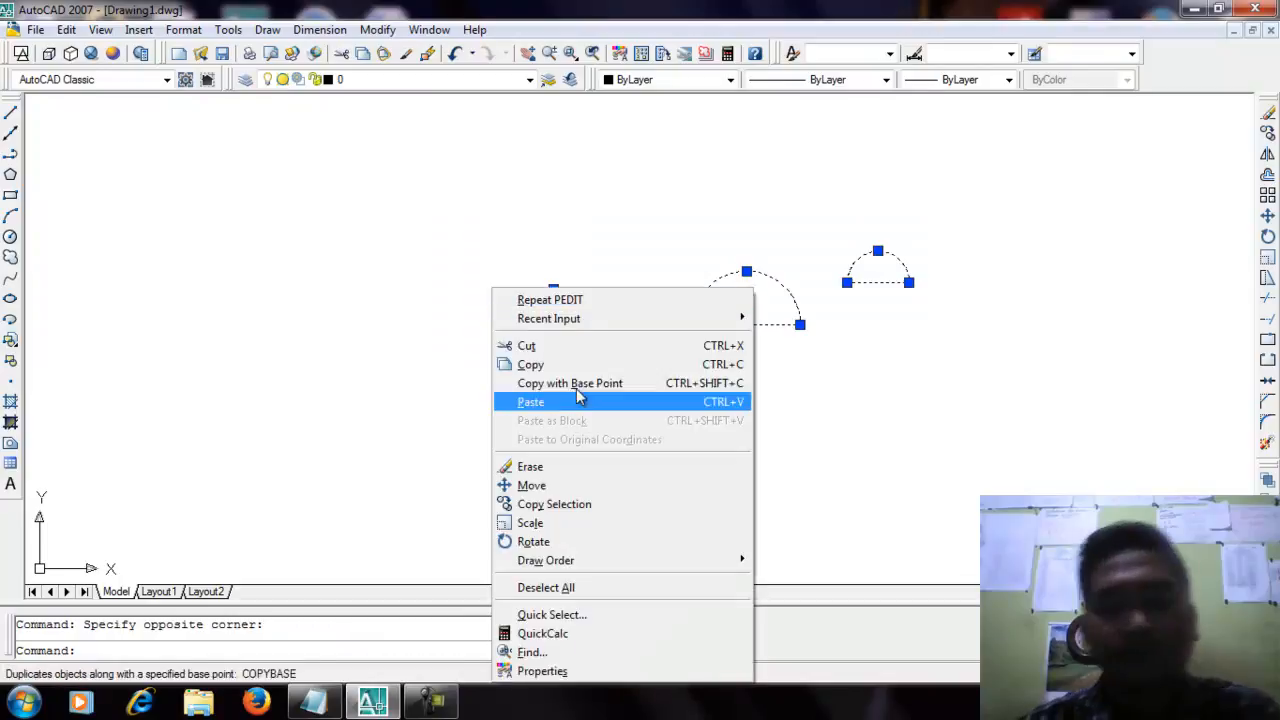
left_click(545, 466)
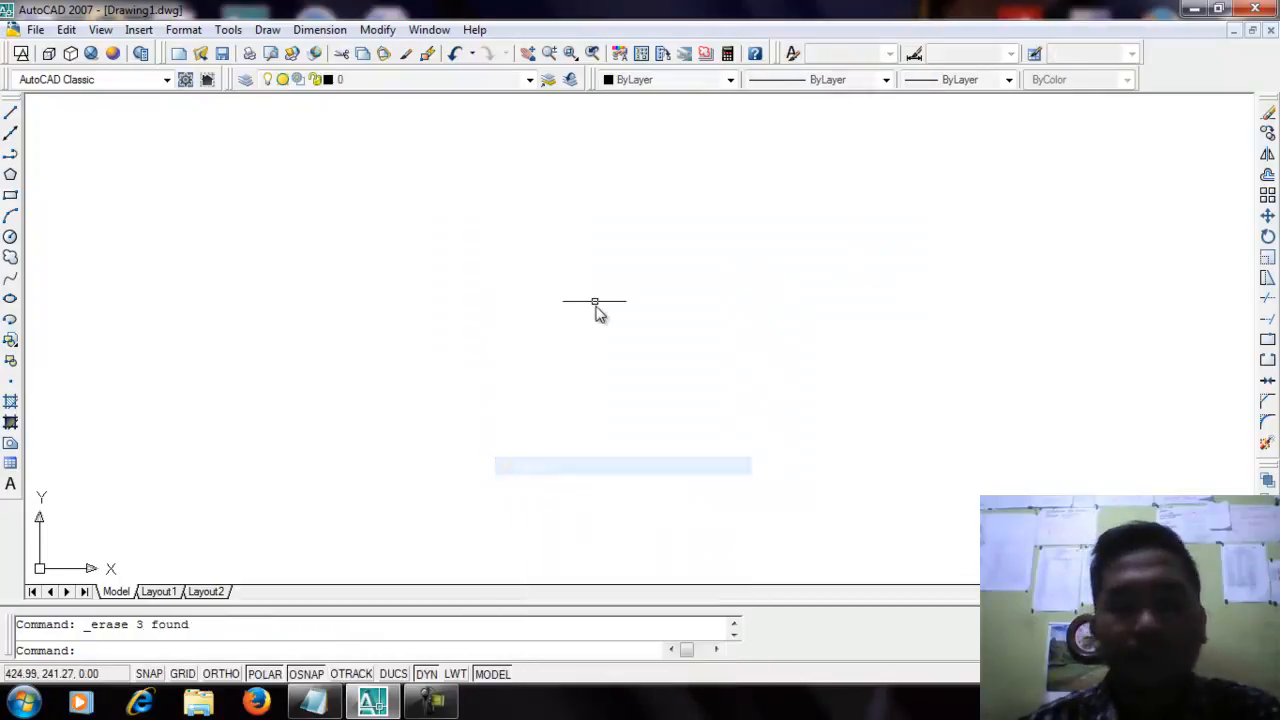
- Draw a wide rectangle in the middle of the empty drawing area
left_click(11, 196)
left_click(422, 275)
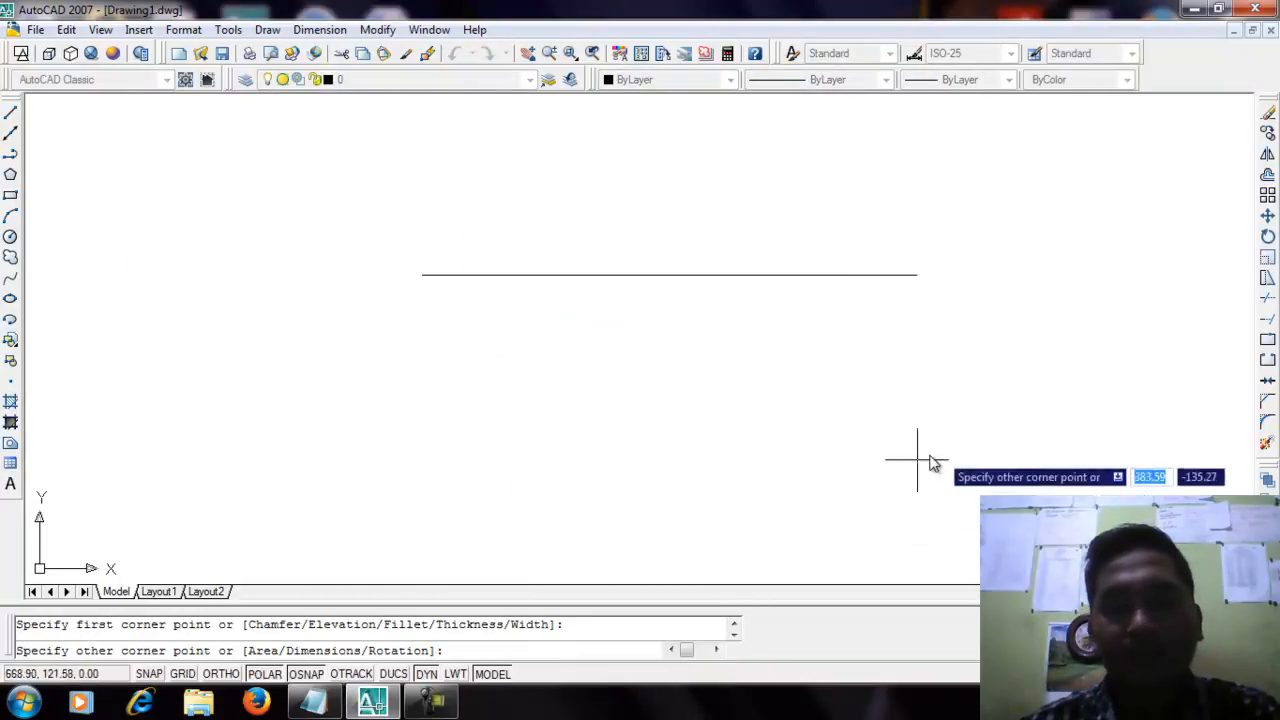
left_click(800, 503)
mouse_move(837, 486)
middle_mouse_down()
mouse_move(808, 394)
mouse_move(821, 391)
middle_mouse_up()
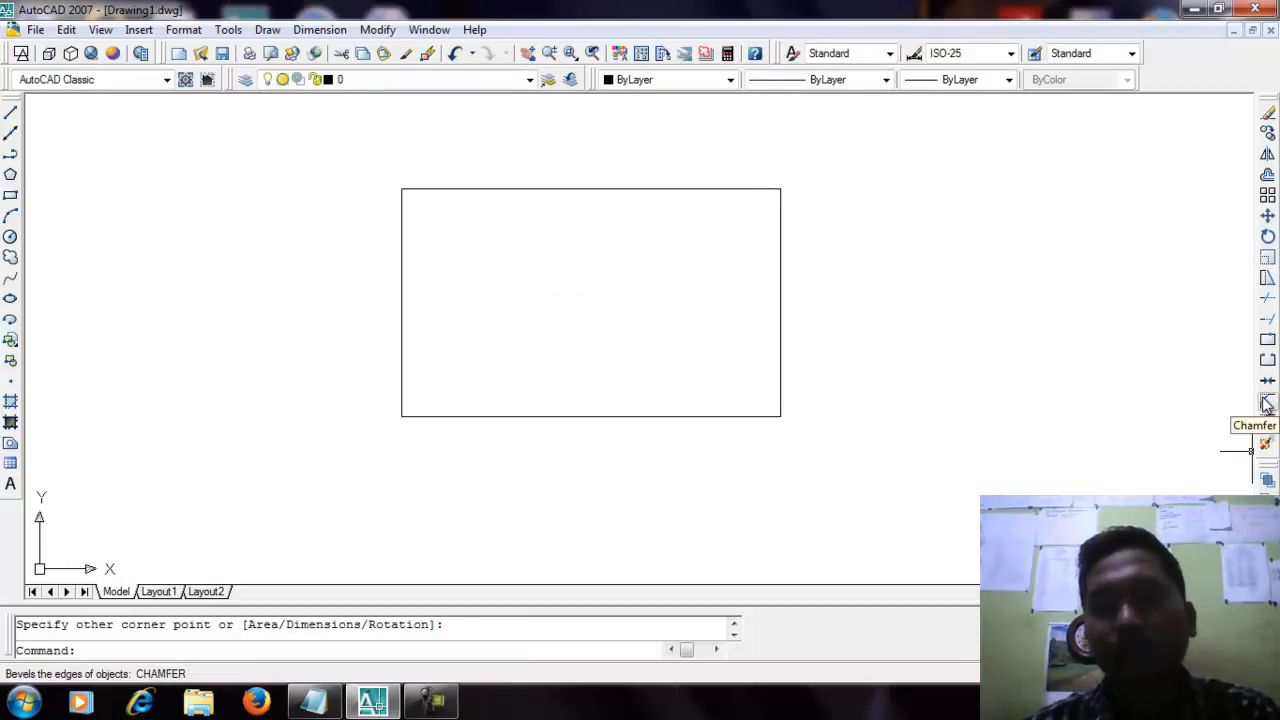
- Start the Chamfer command and set the first chamfer distance to 10 and the second to 15
middle_click_drag(808, 312, 945, 399)
scroll(826, 323, "up", 2)
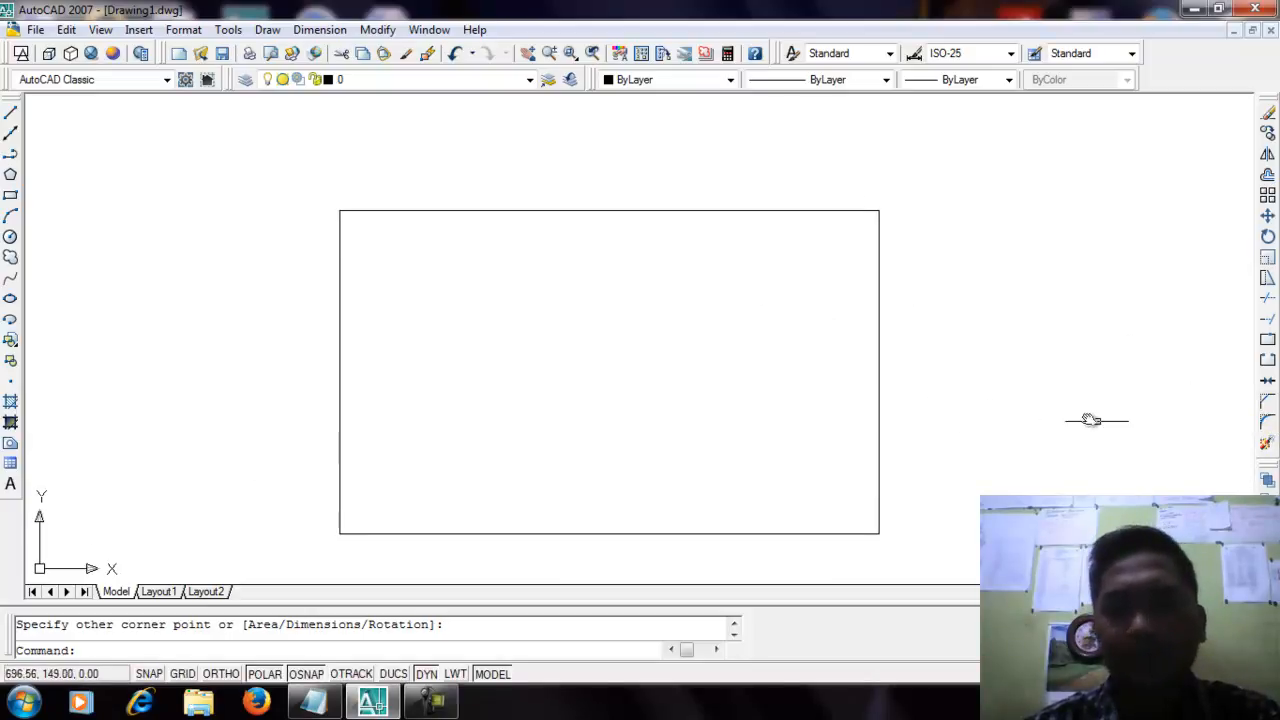
left_click(1266, 409)
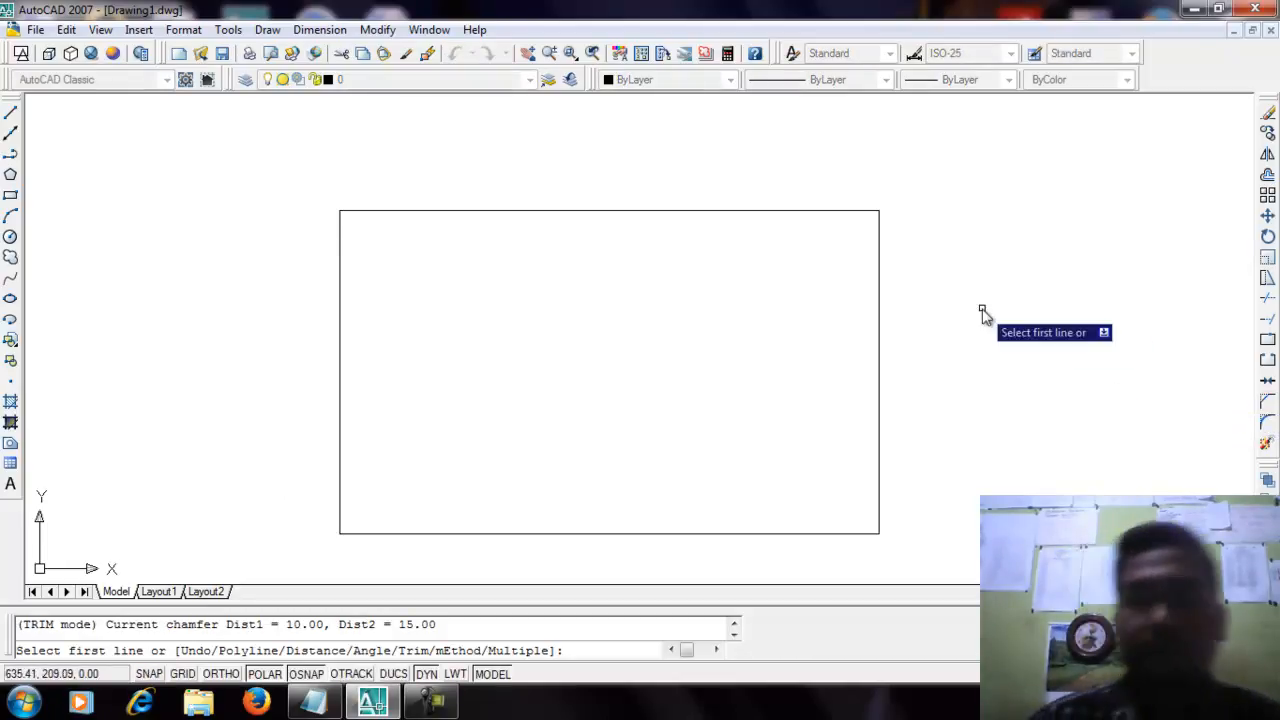
type("D")
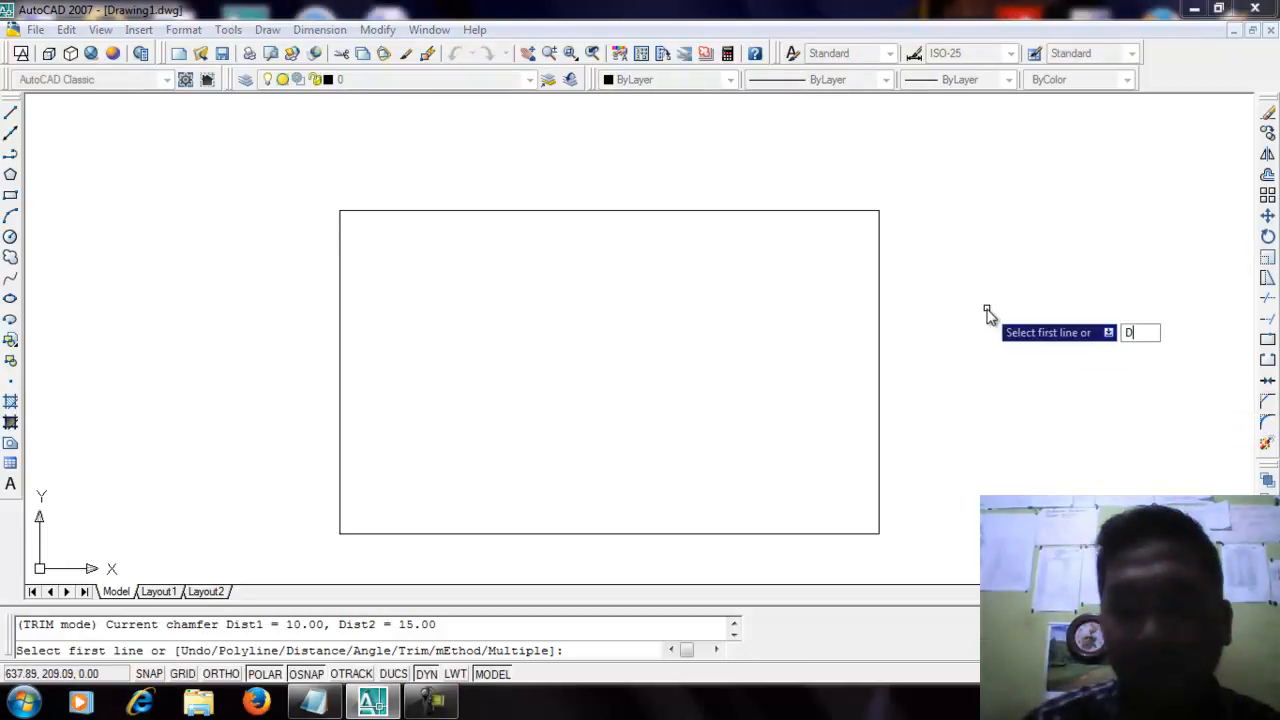
key("Return")
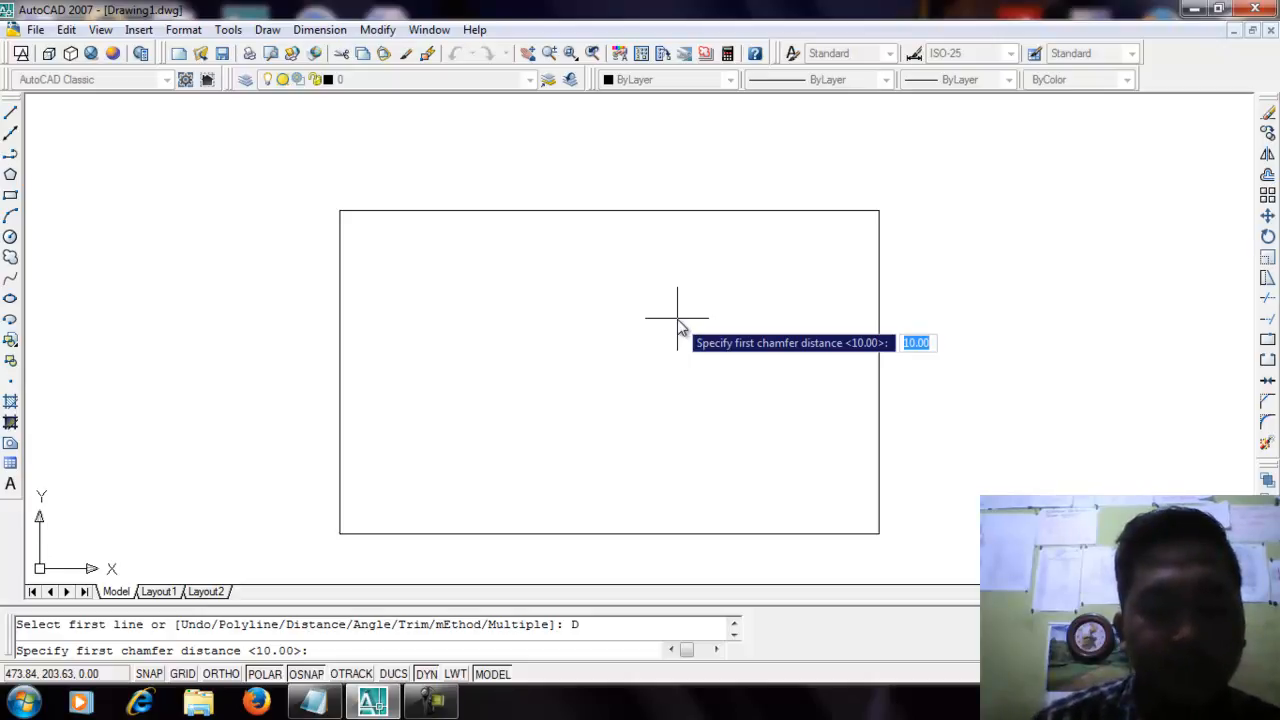
type("1")
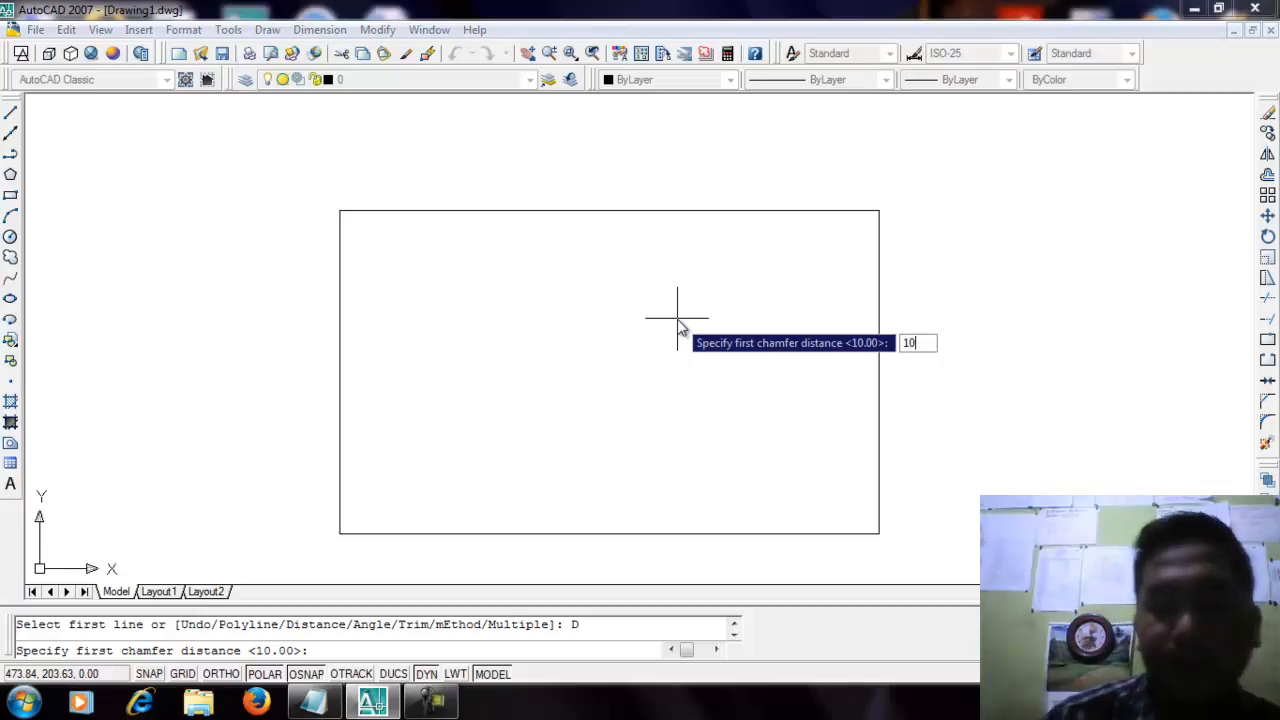
type("0")
key("Return")
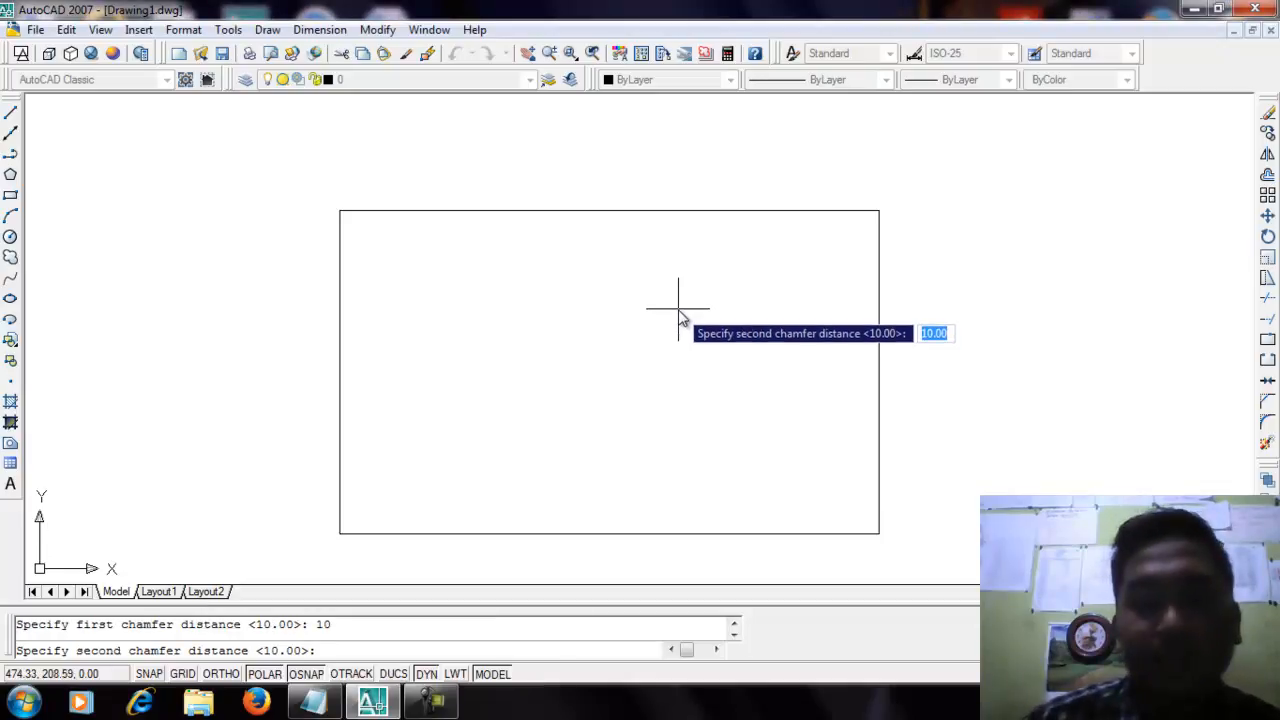
type("1")
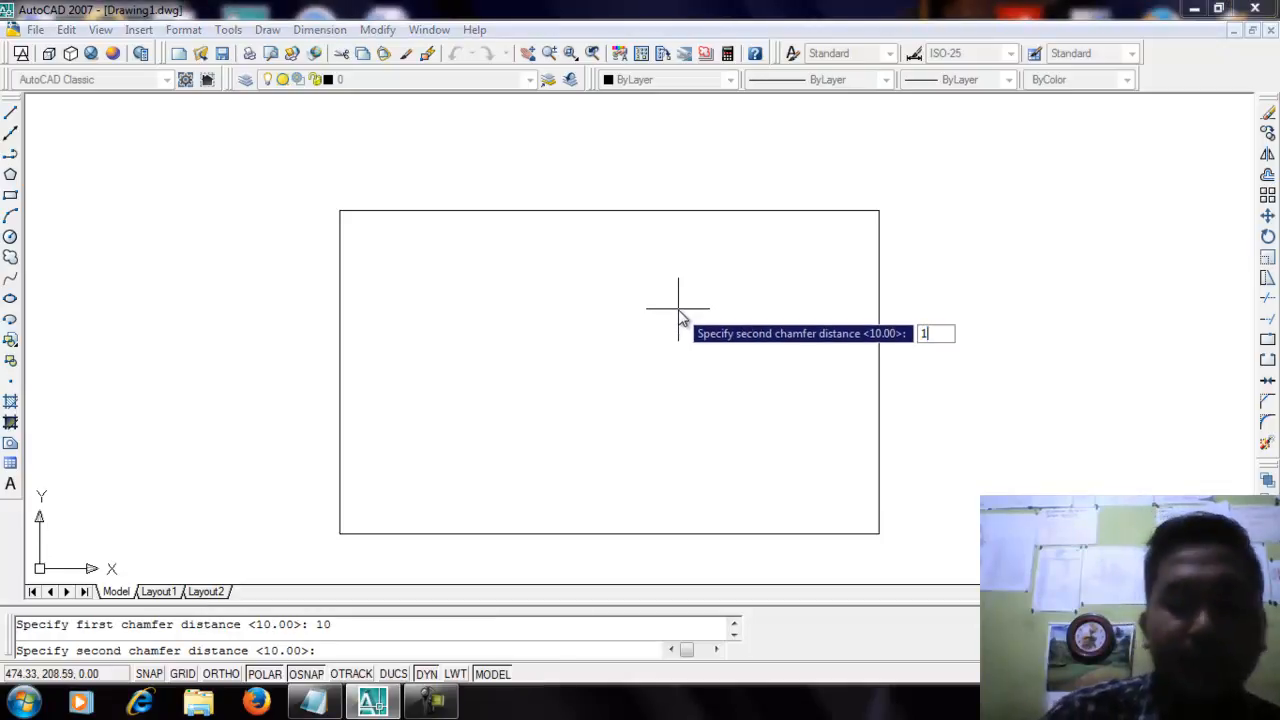
type("5")
key("Return")
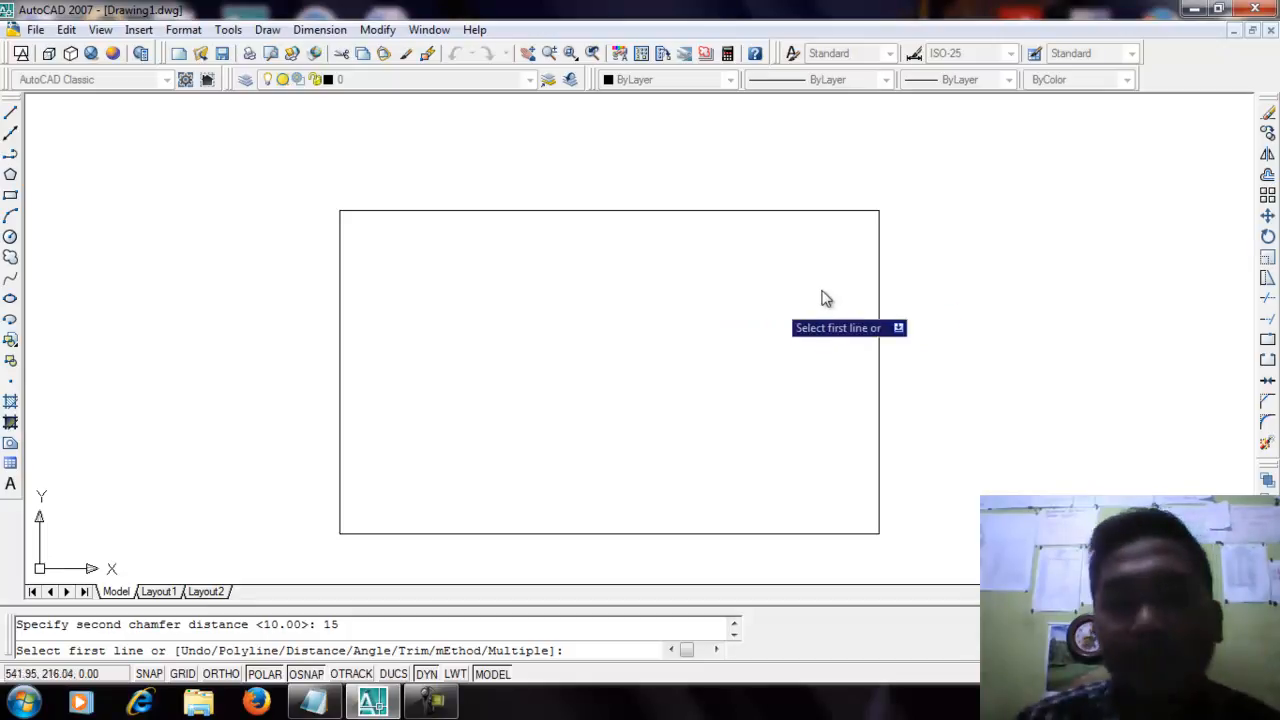
- Chamfer the rectangle's upper-right corner, choosing the top edge first and the right edge second
left_click(846, 214)
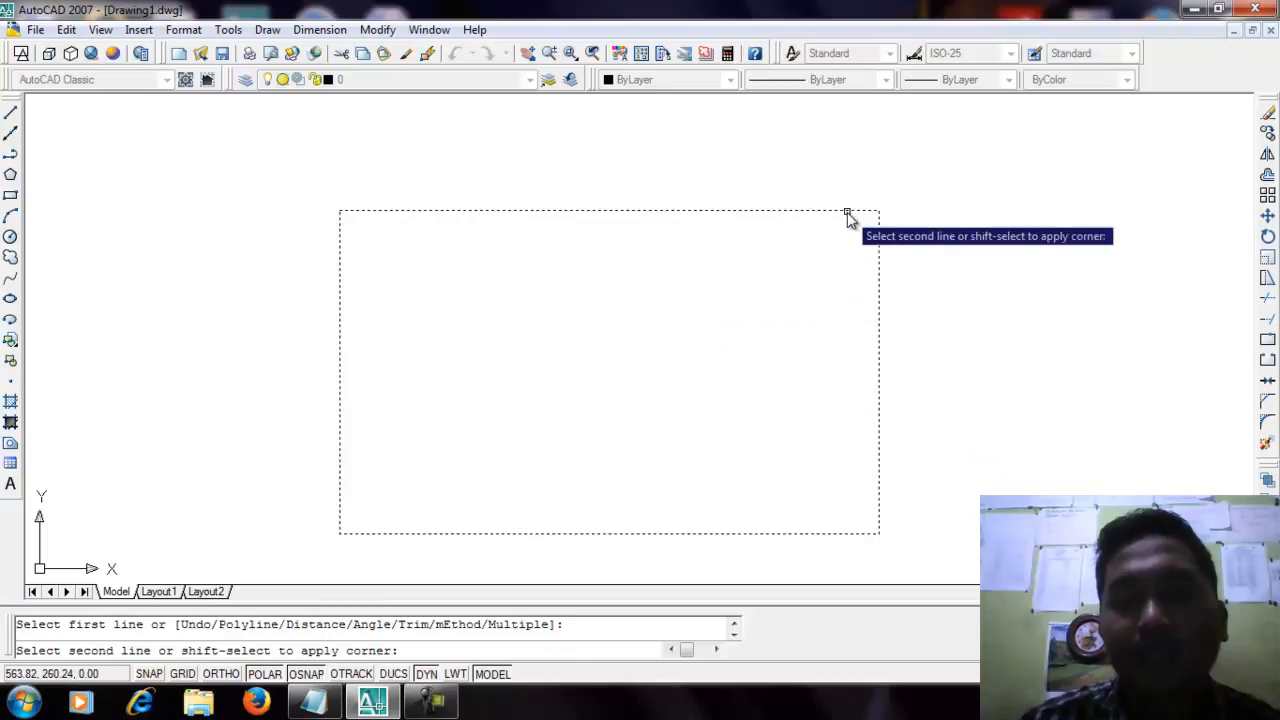
left_click(877, 265)
- Add a linear dimension above the upper-right chamfer for its horizontal leg
scroll(885, 245, "up", 4)
middle_click_drag(777, 292, 657, 346)
left_click(319, 29)
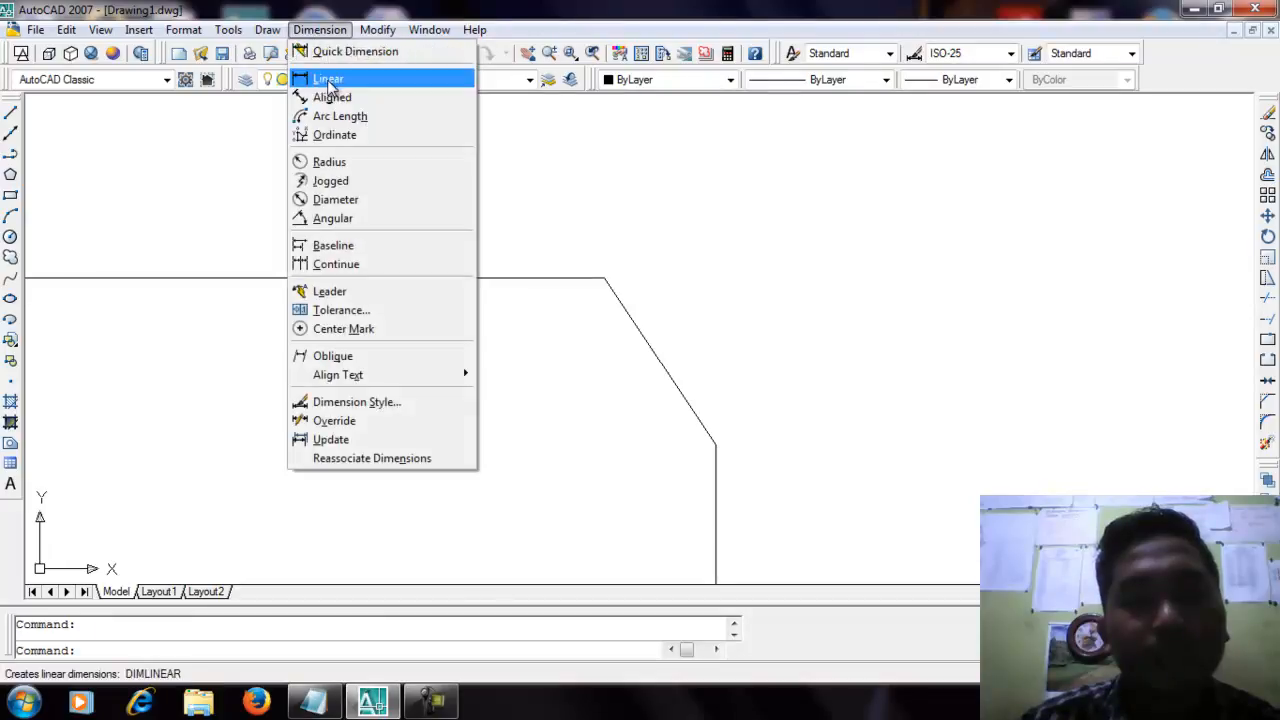
left_click(322, 84)
left_click(606, 278)
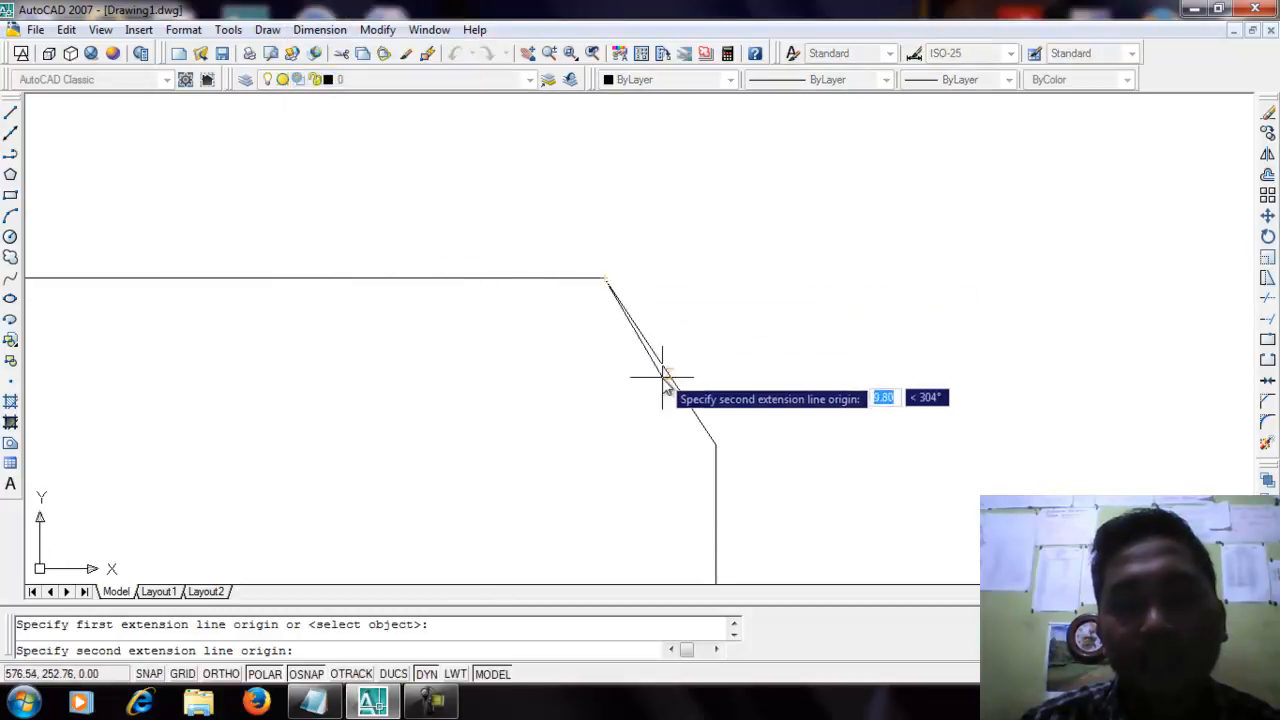
left_click(716, 443)
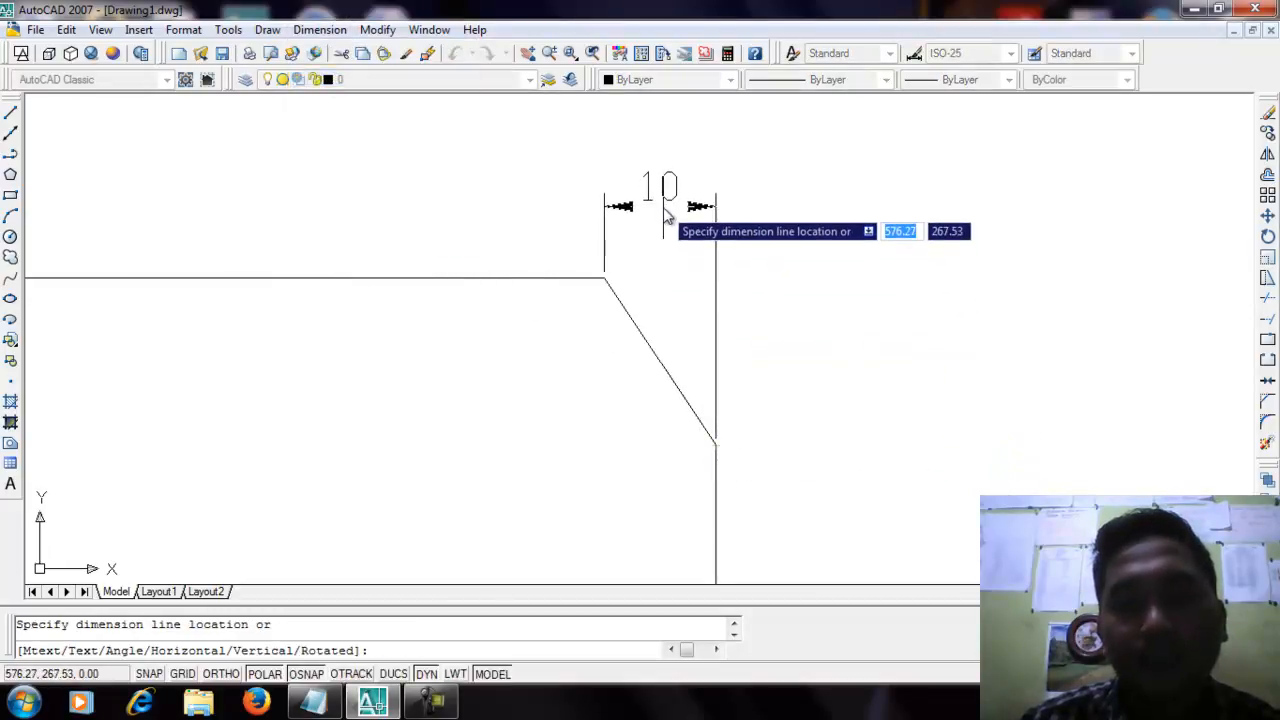
left_click(666, 216)
- Add a linear dimension to the right of the upper-right chamfer for its vertical leg
key("Return")
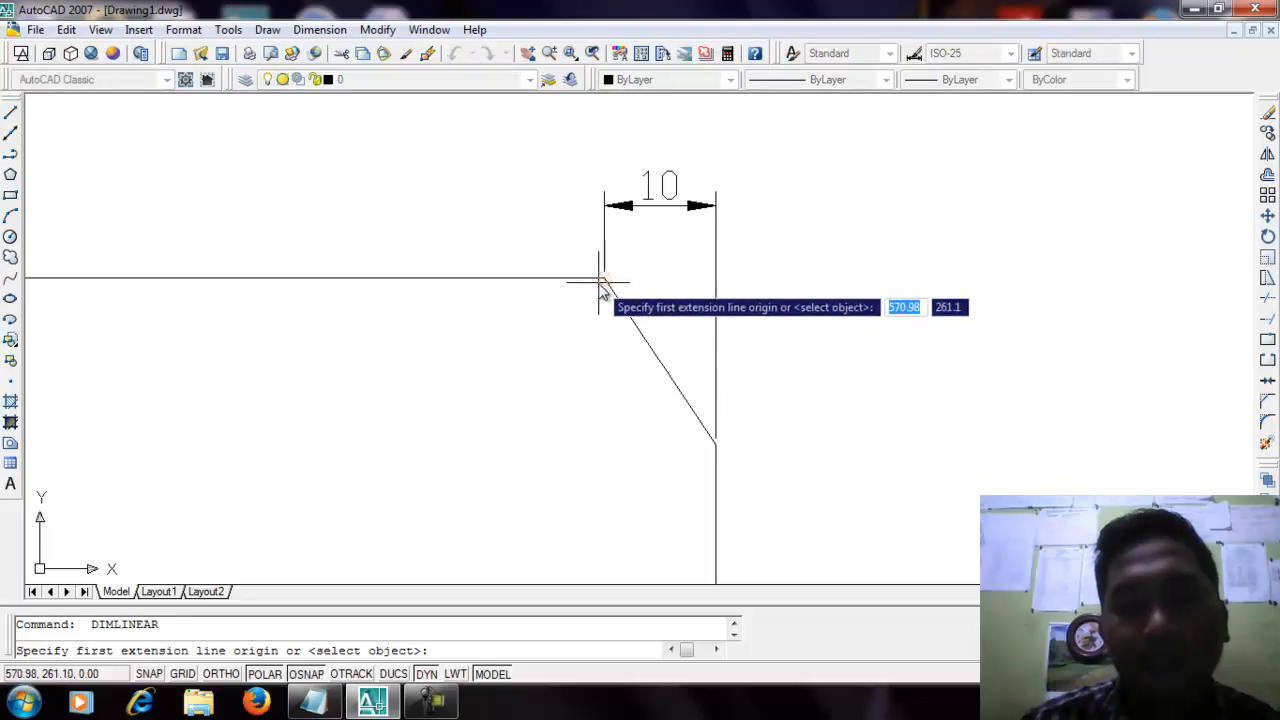
left_click(602, 281)
left_click(716, 443)
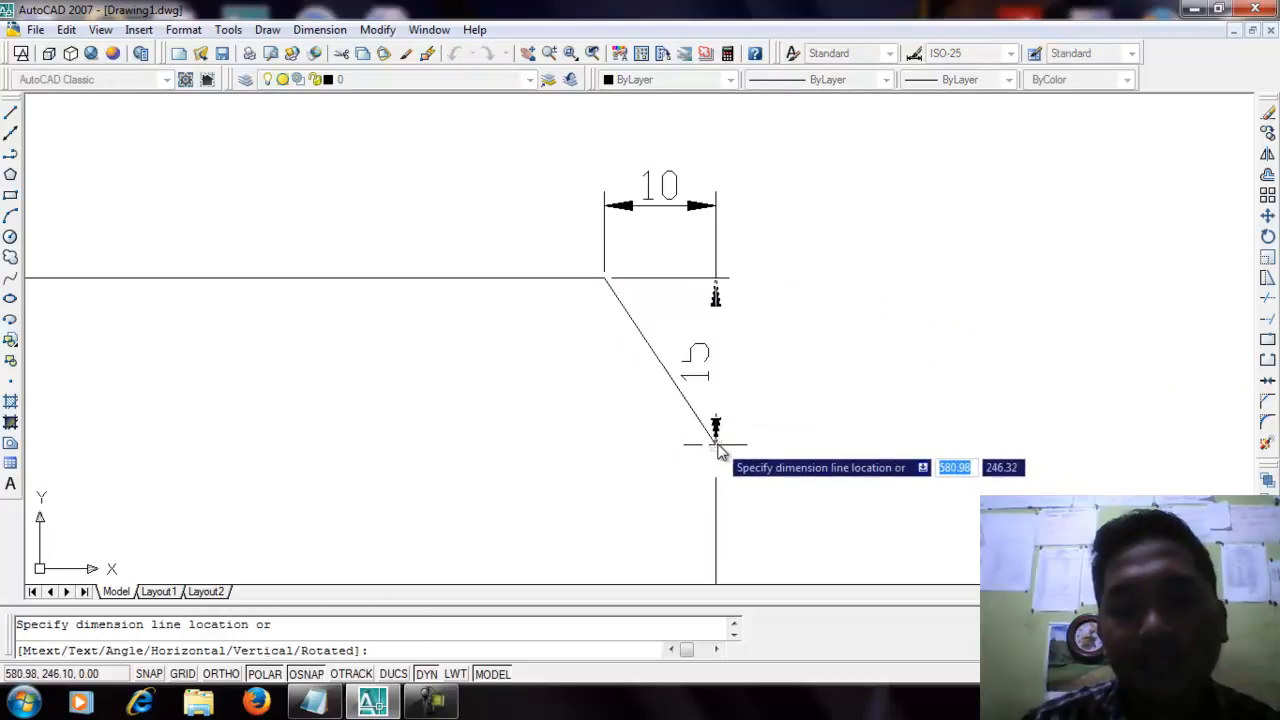
left_click(884, 396)
- Restart the Chamfer command and set the first chamfer distance to 25 and the second to 35
scroll(886, 398, "down", 3)
middle_click_drag(909, 443, 997, 288)
scroll(995, 299, "down", 5)
scroll(954, 314, "up", 2)
mouse_move(997, 357)
middle_mouse_down()
mouse_move(963, 340)
mouse_move(1063, 291)
mouse_move(1093, 375)
middle_mouse_up()
scroll(251, 143, "up", 2)
middle_click_drag(409, 197, 366, 306)
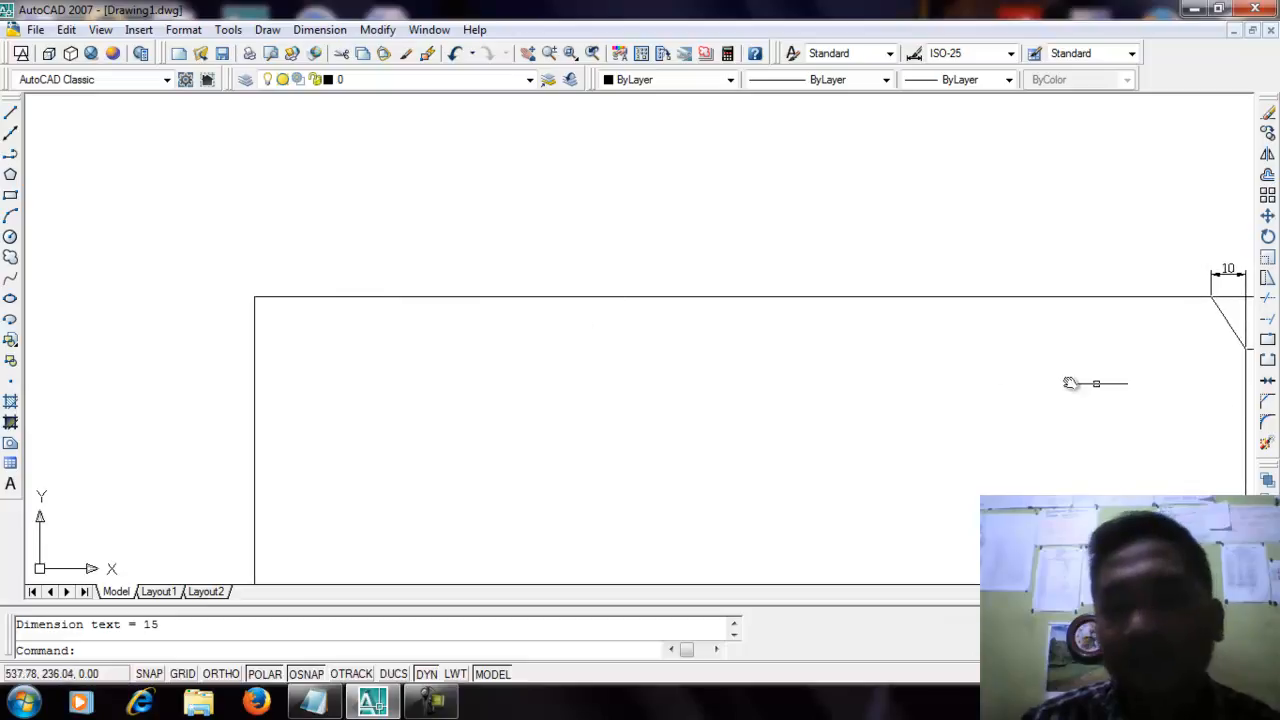
left_click(1266, 401)
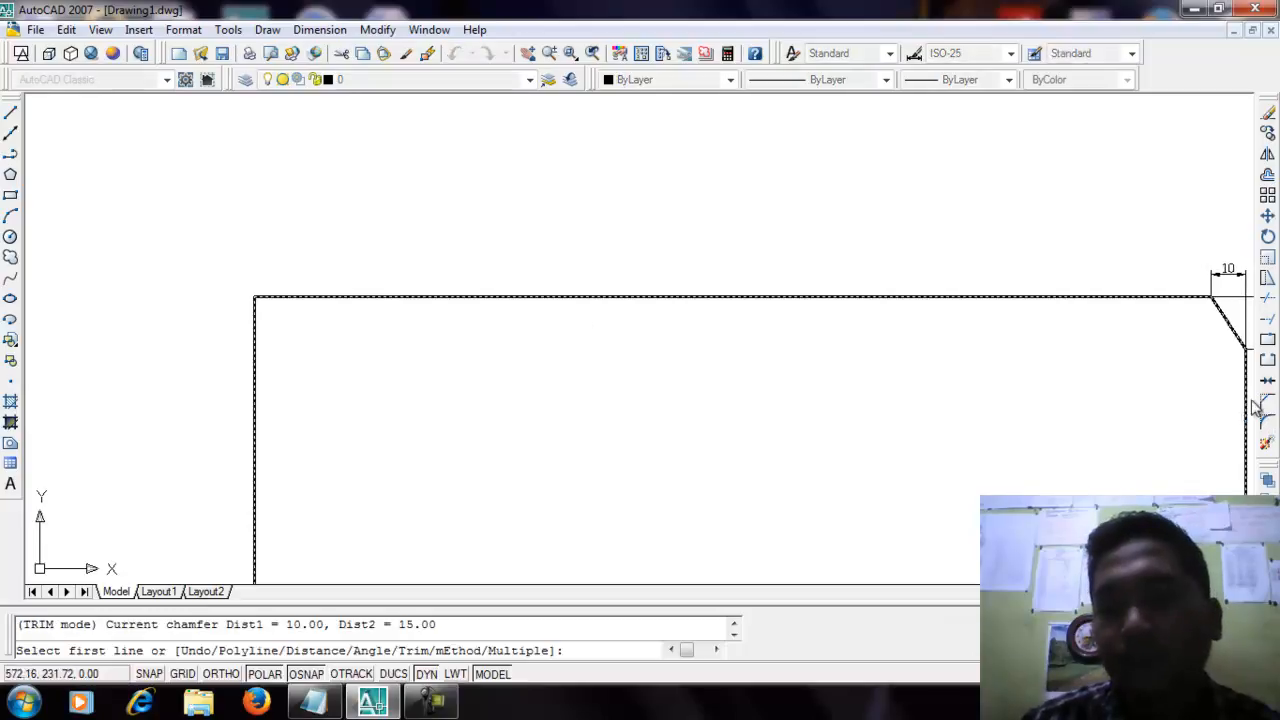
type("D")
key("Return")
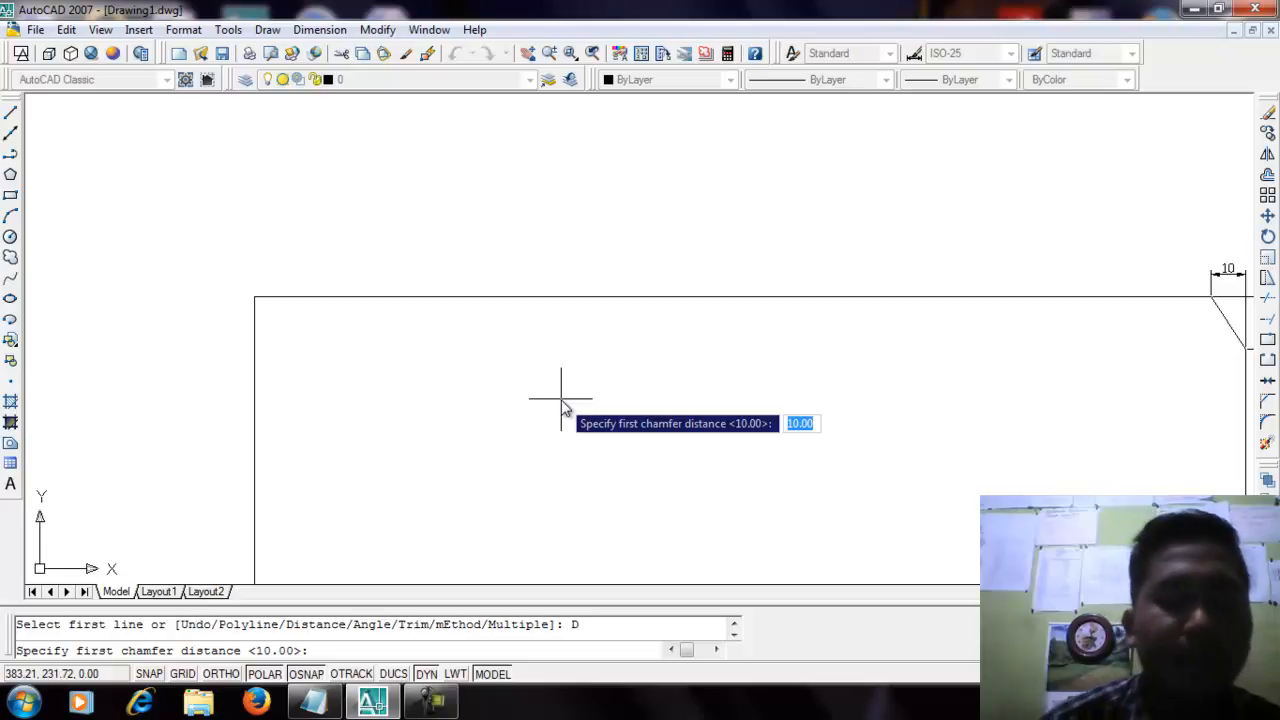
type("25")
key("Return")
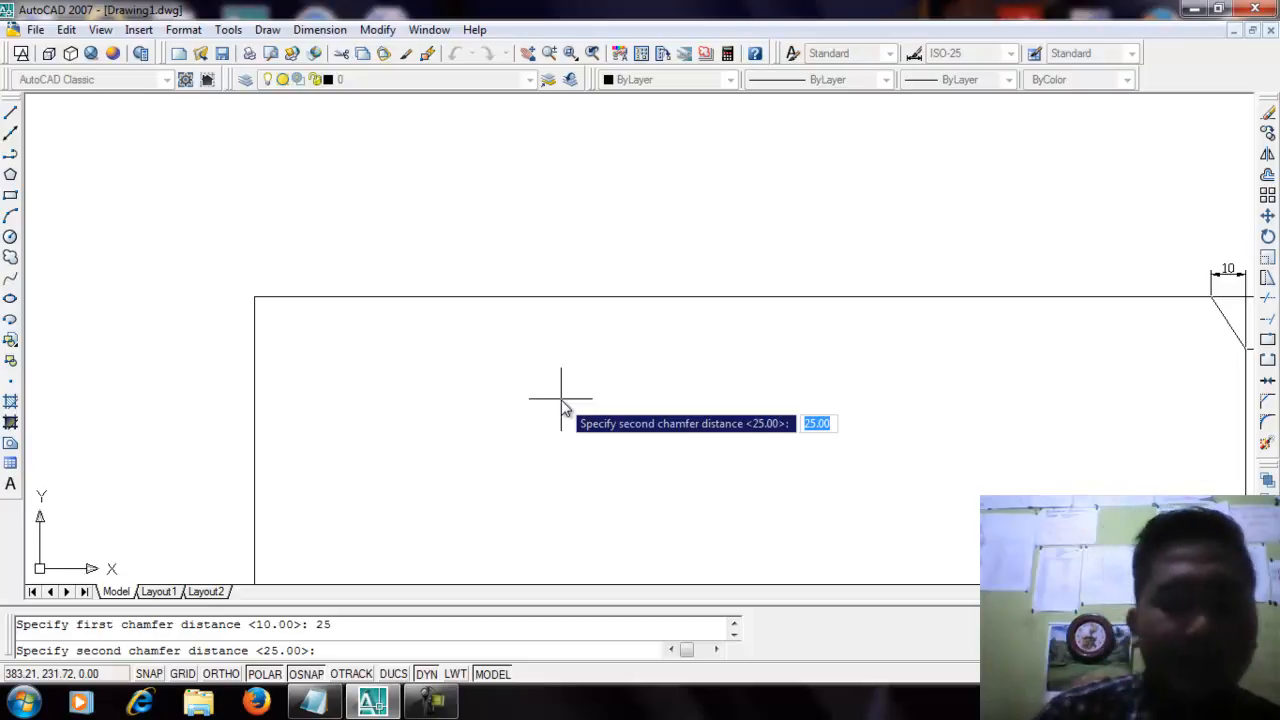
type("3")
key("Return")
- Chamfer the rectangle's upper-left corner, choosing the top edge first and the left edge second
scroll(470, 372, "down", 2)
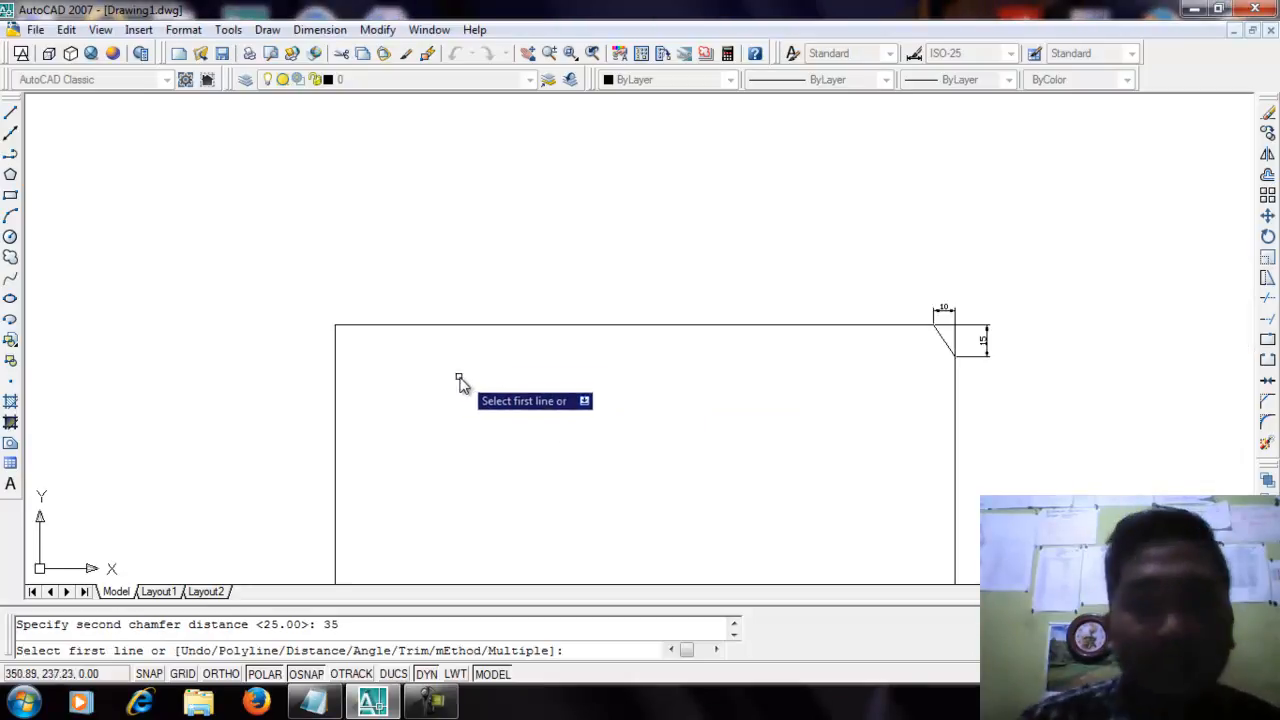
left_click(370, 326)
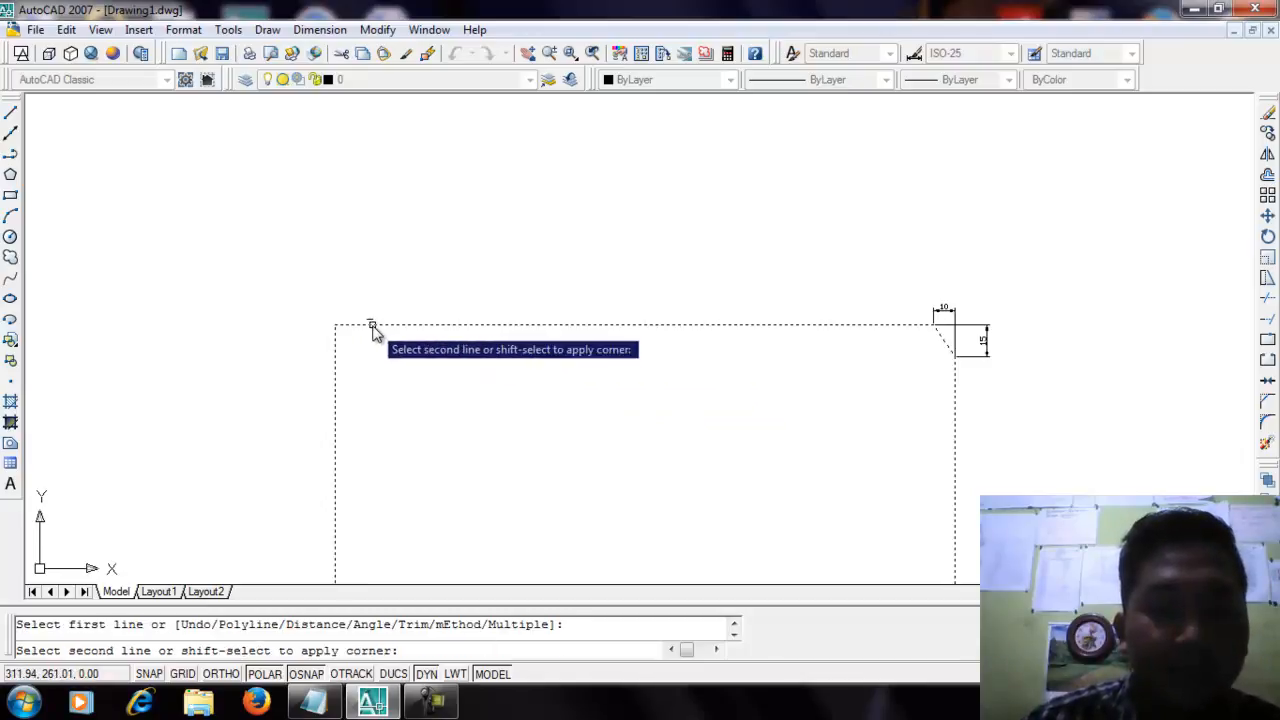
left_click(336, 376)
scroll(350, 371, "up", 4)
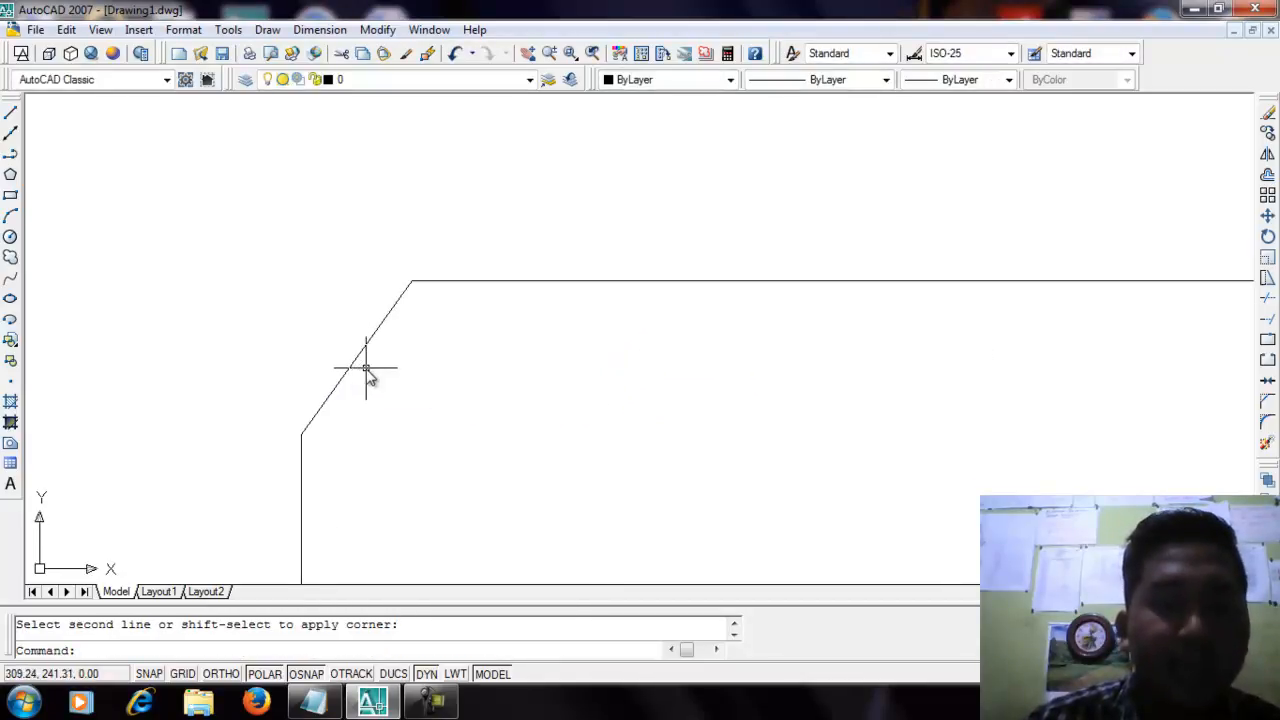
scroll(541, 314, "down", 4)
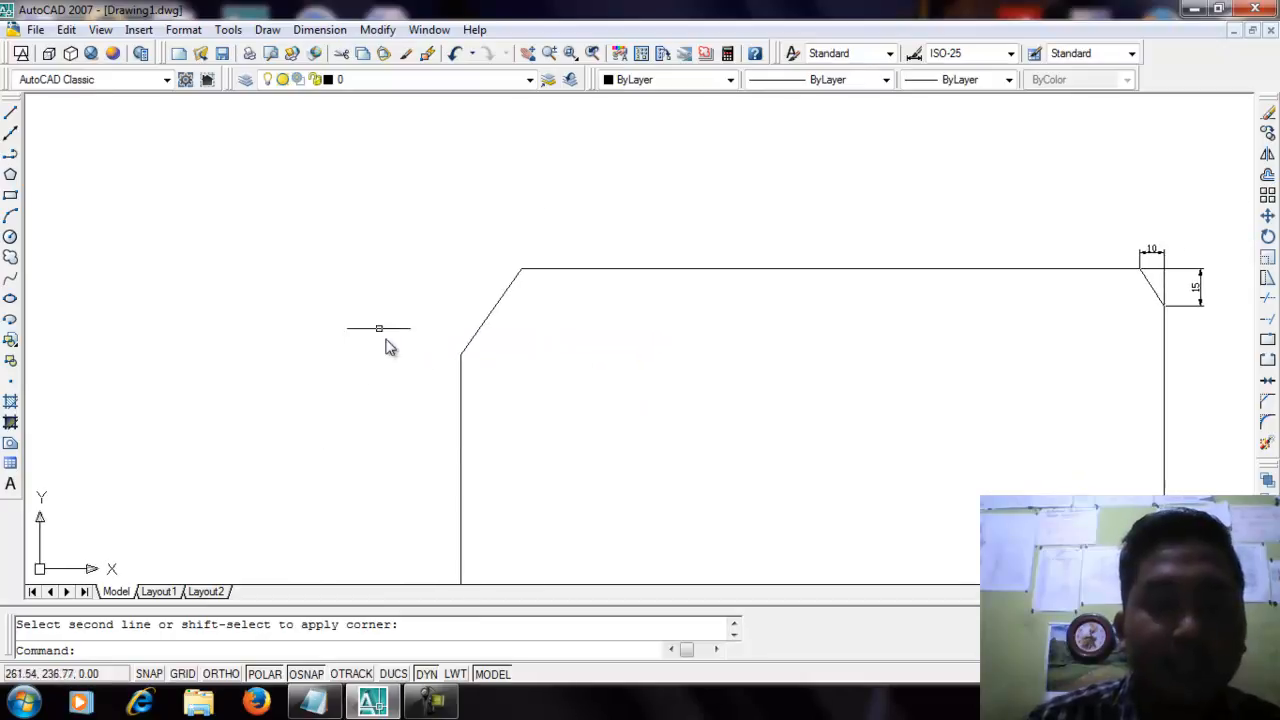
- Add a linear dimension above the upper-left chamfer for its horizontal leg
left_click(344, 31)
left_click(341, 77)
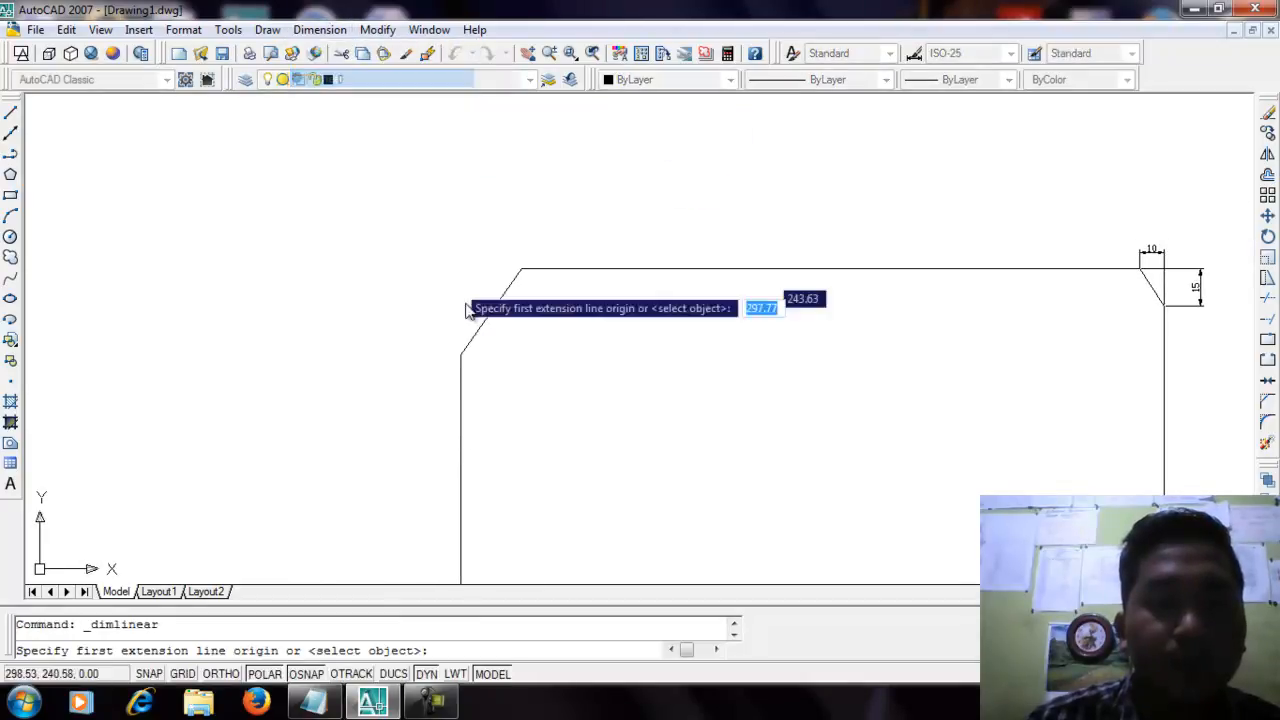
left_click(461, 354)
left_click(521, 268)
left_click(517, 204)
- Add a linear dimension to the left of the upper-left chamfer for its vertical leg
scroll(517, 204, "up", 3)
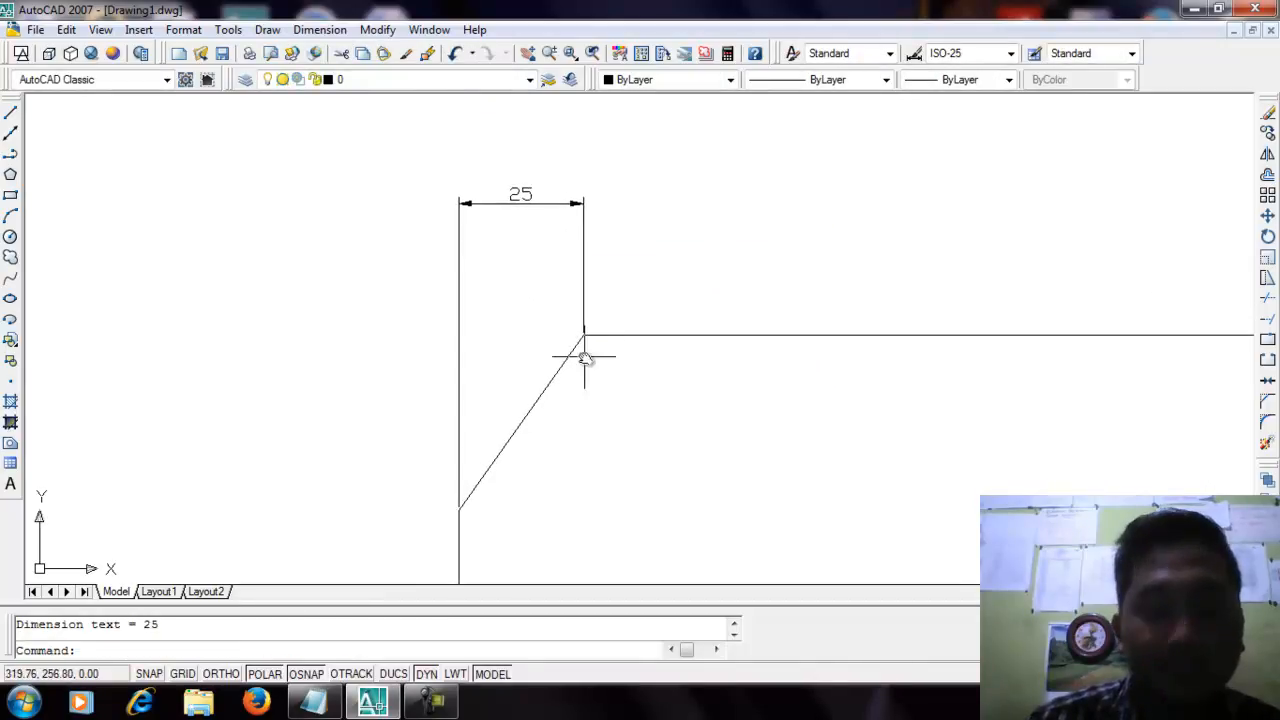
left_click(341, 29)
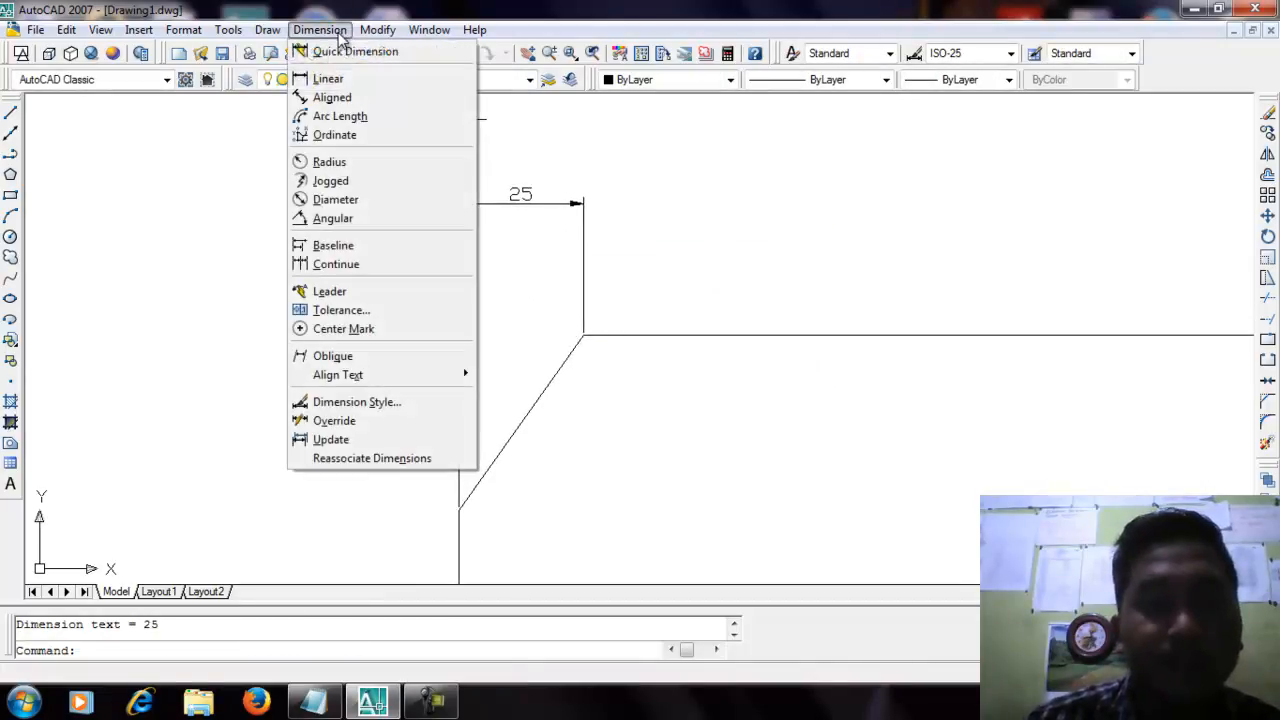
left_click(345, 77)
left_click(461, 505)
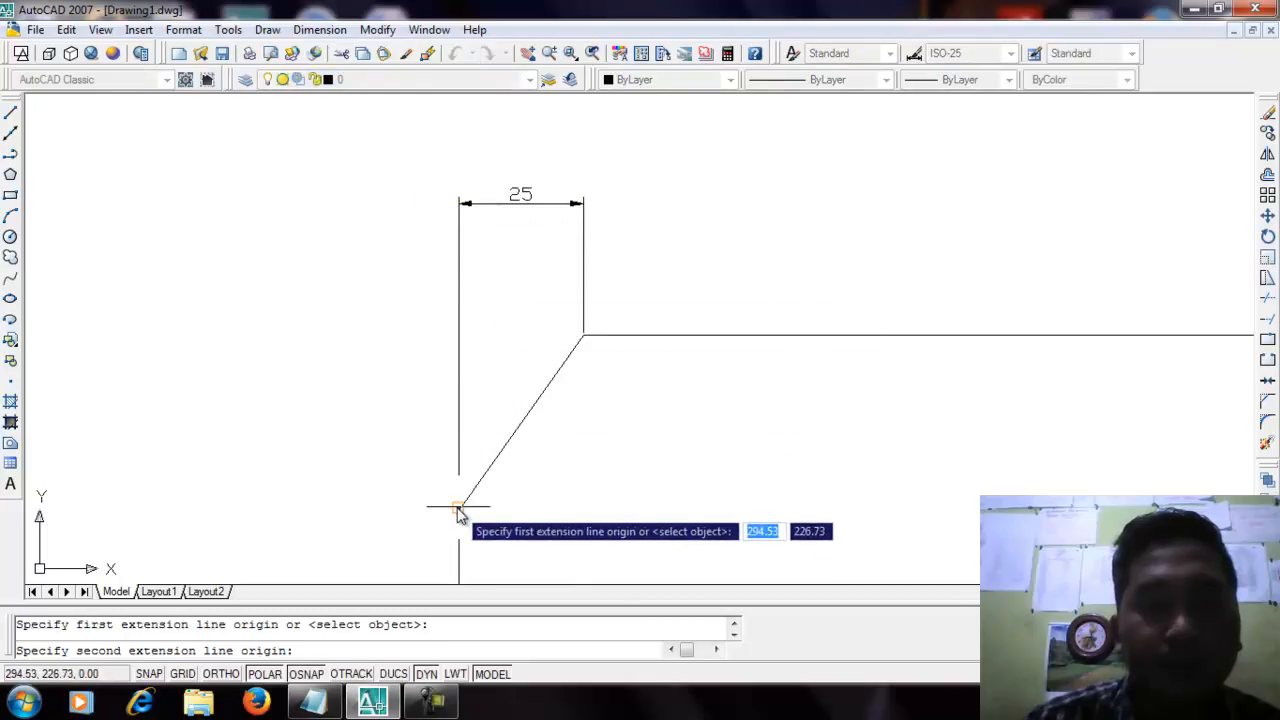
left_click(584, 337)
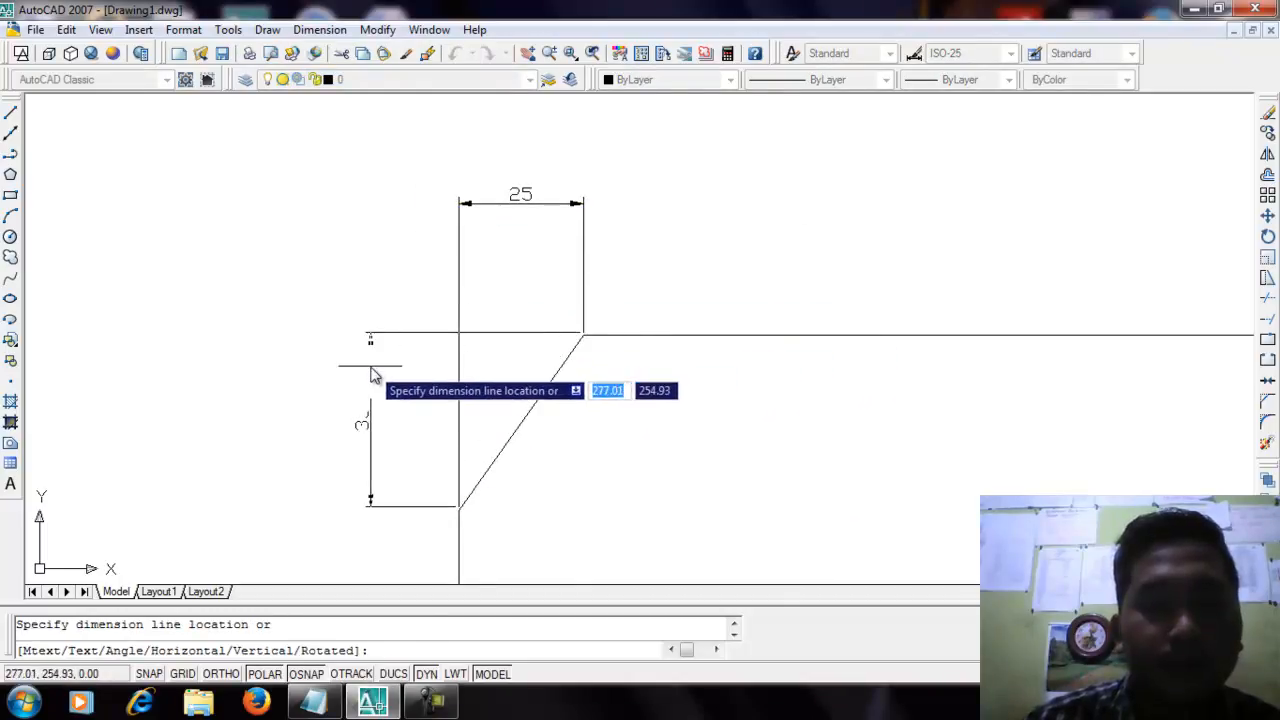
left_click(372, 372)
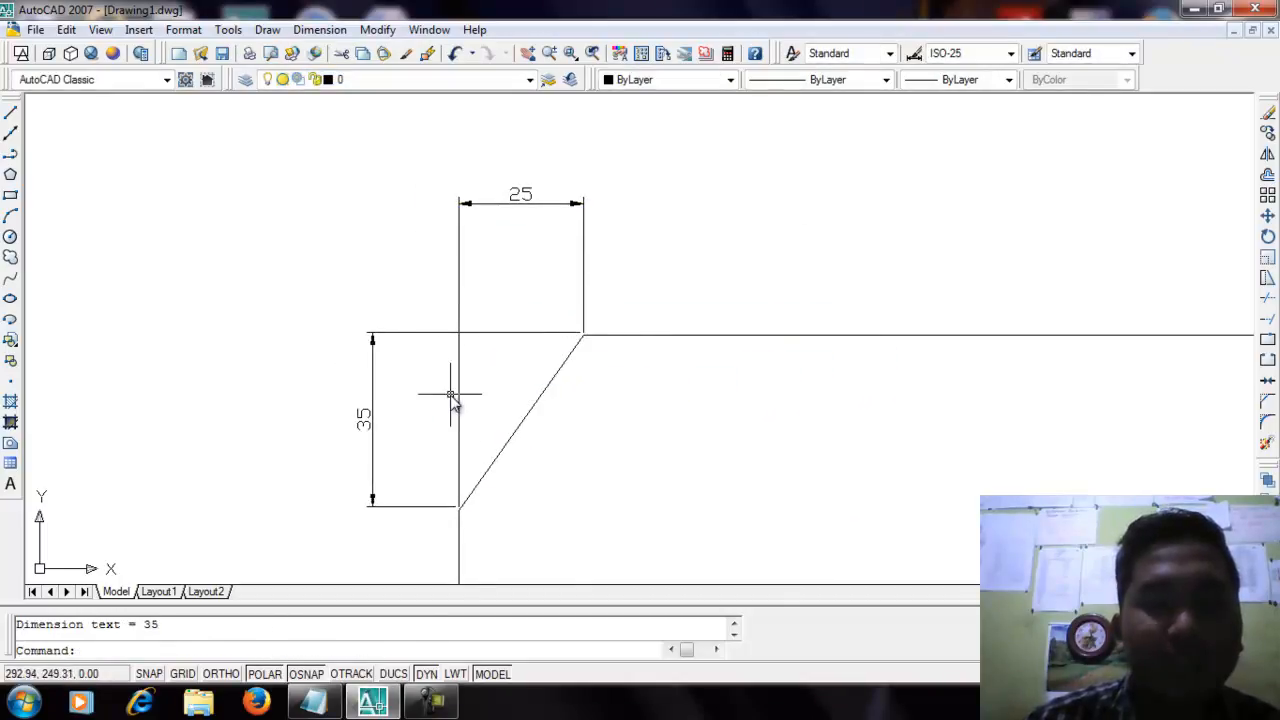
- Draw a second wide rectangle in the empty area to the right of the chamfered one
middle_click_drag(451, 400, 386, 337)
scroll(566, 351, "down", 5)
mouse_move(566, 351)
middle_mouse_down()
mouse_move(611, 320)
mouse_move(534, 314)
middle_mouse_up()
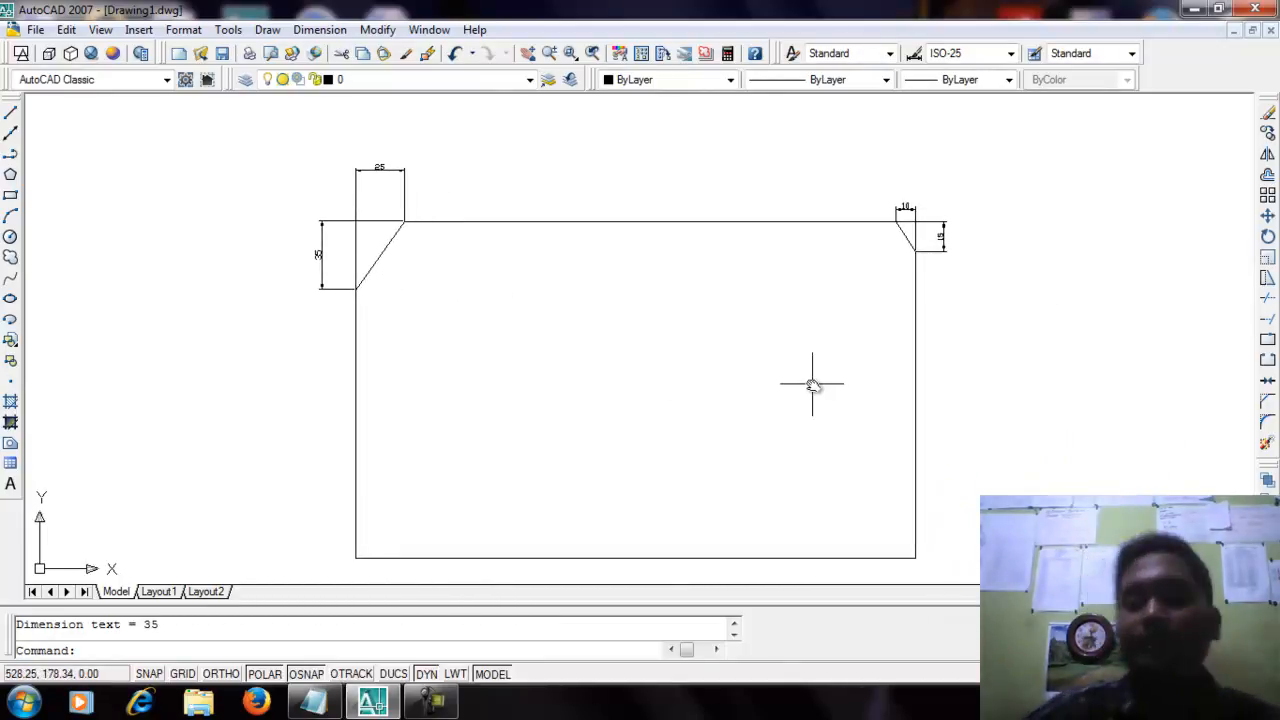
middle_click_drag(825, 387, 708, 387)
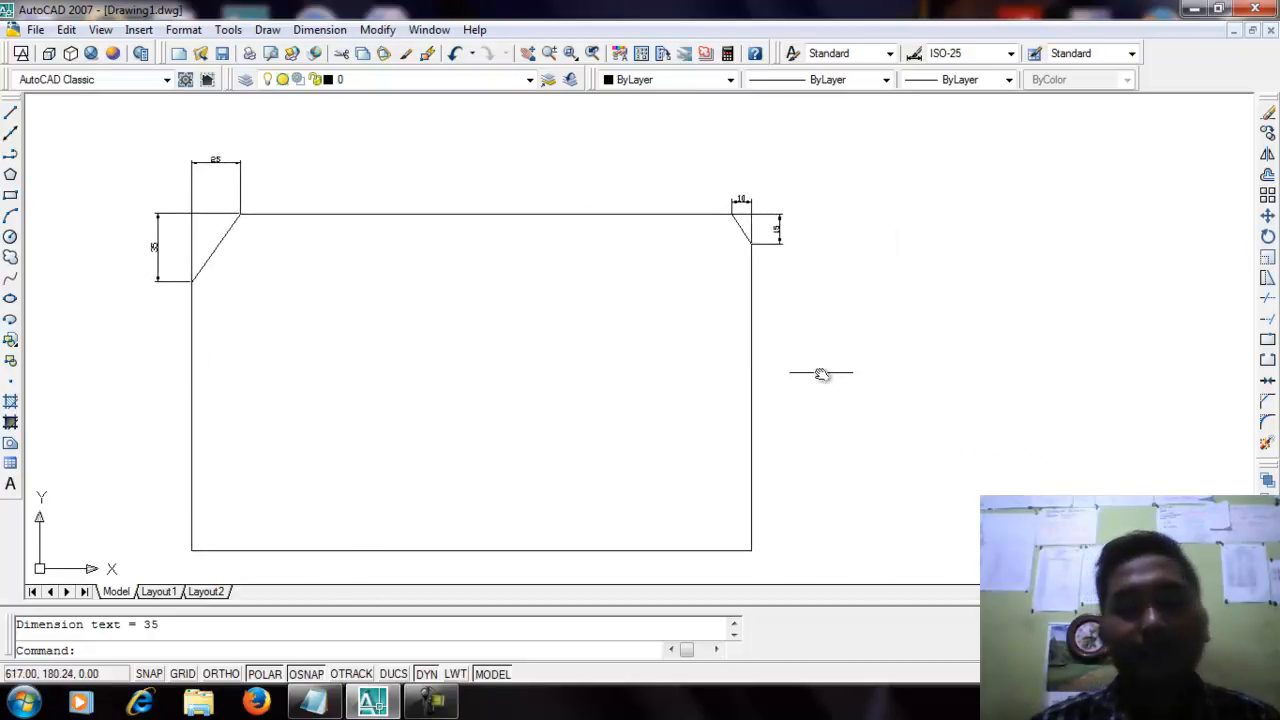
scroll(807, 374, "down", 2)
mouse_move(866, 374)
middle_mouse_down()
mouse_move(643, 380)
mouse_move(60, 240)
middle_mouse_up()
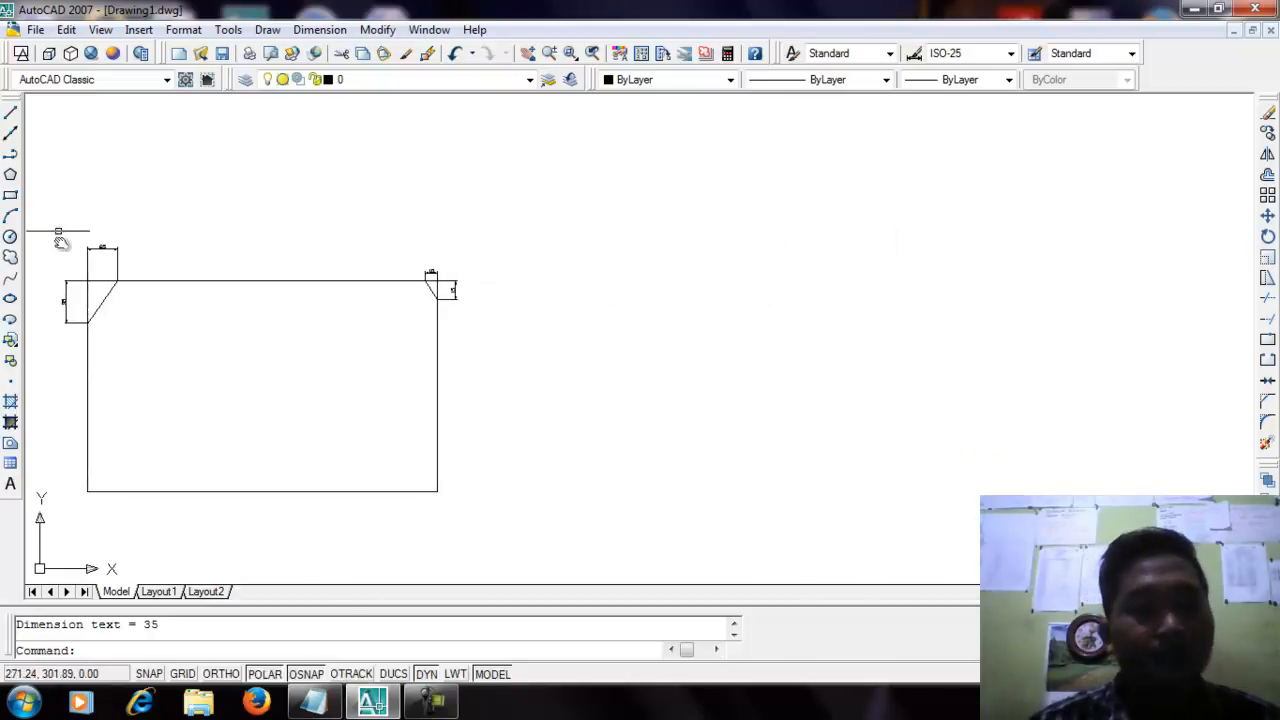
left_click(11, 195)
left_click(583, 284)
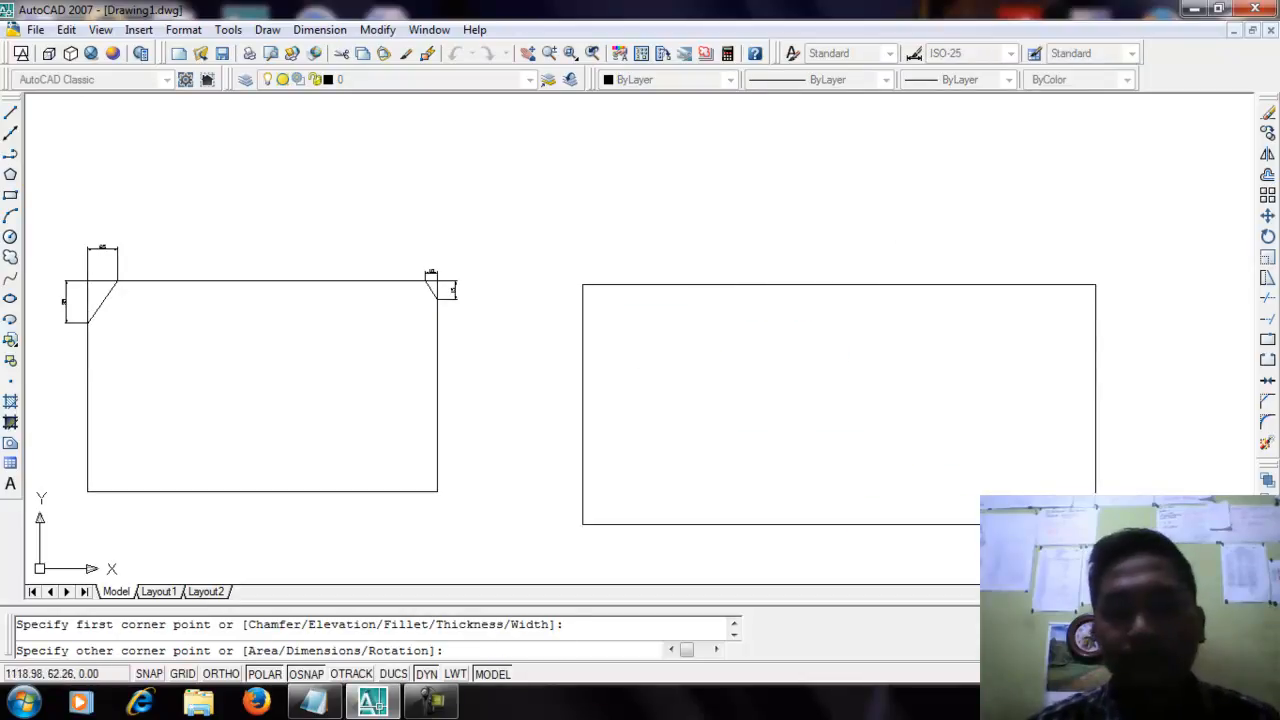
left_click(984, 529)
- Fillet the second rectangle's upper-right corner with a radius of 10, choosing the top edge and the right edge
scroll(923, 543, "up", 4)
middle_click_drag(908, 554, 881, 560)
scroll(911, 567, "down", 2)
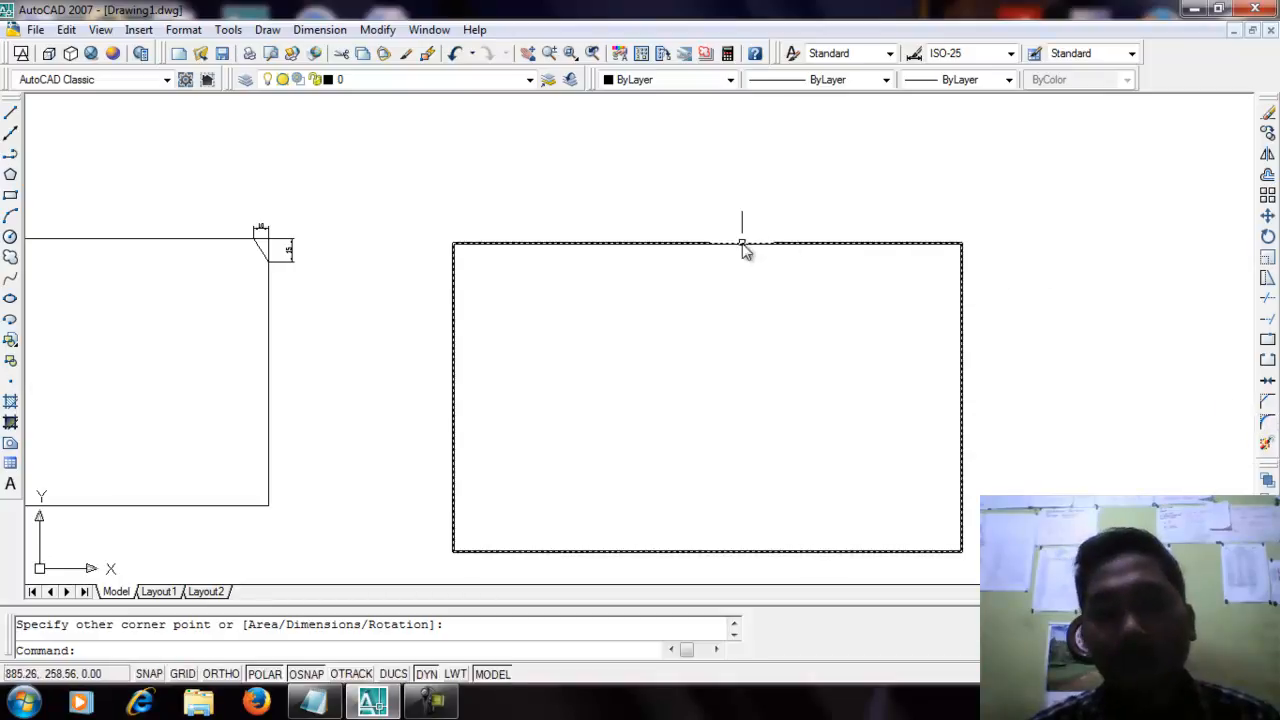
left_click(1267, 425)
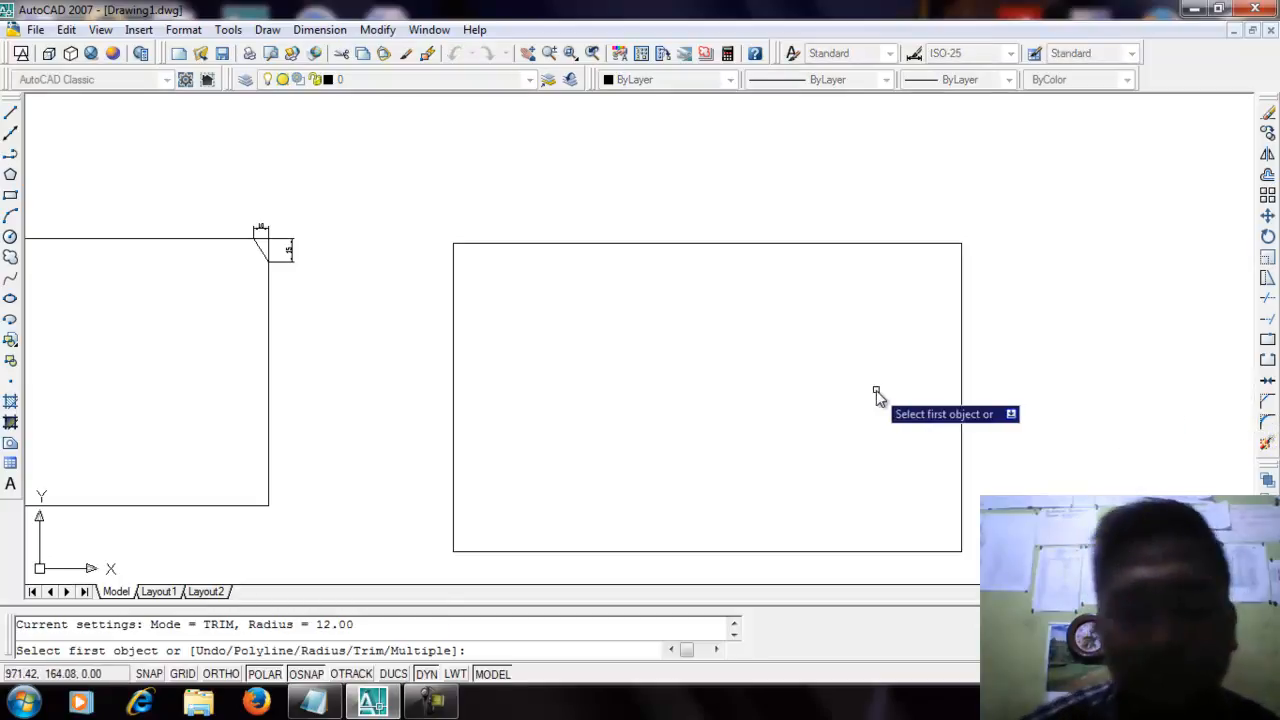
type("R")
key("Return")
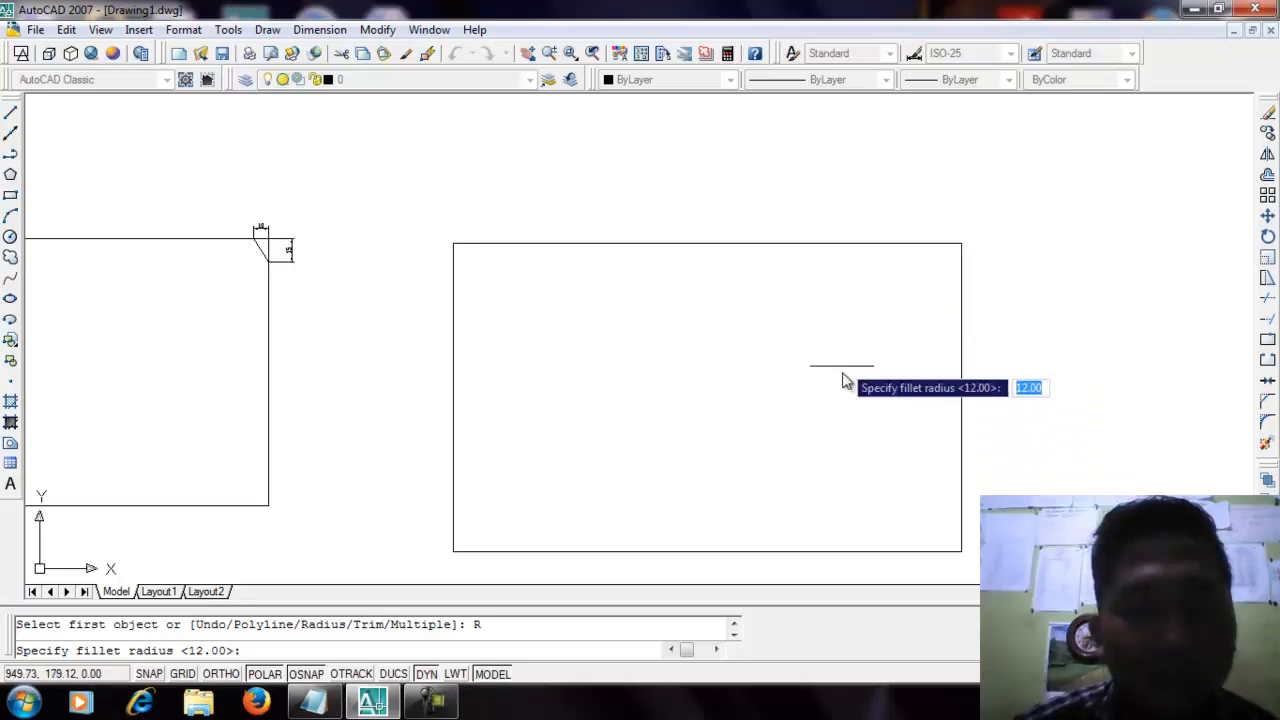
type("1")
key("Return")
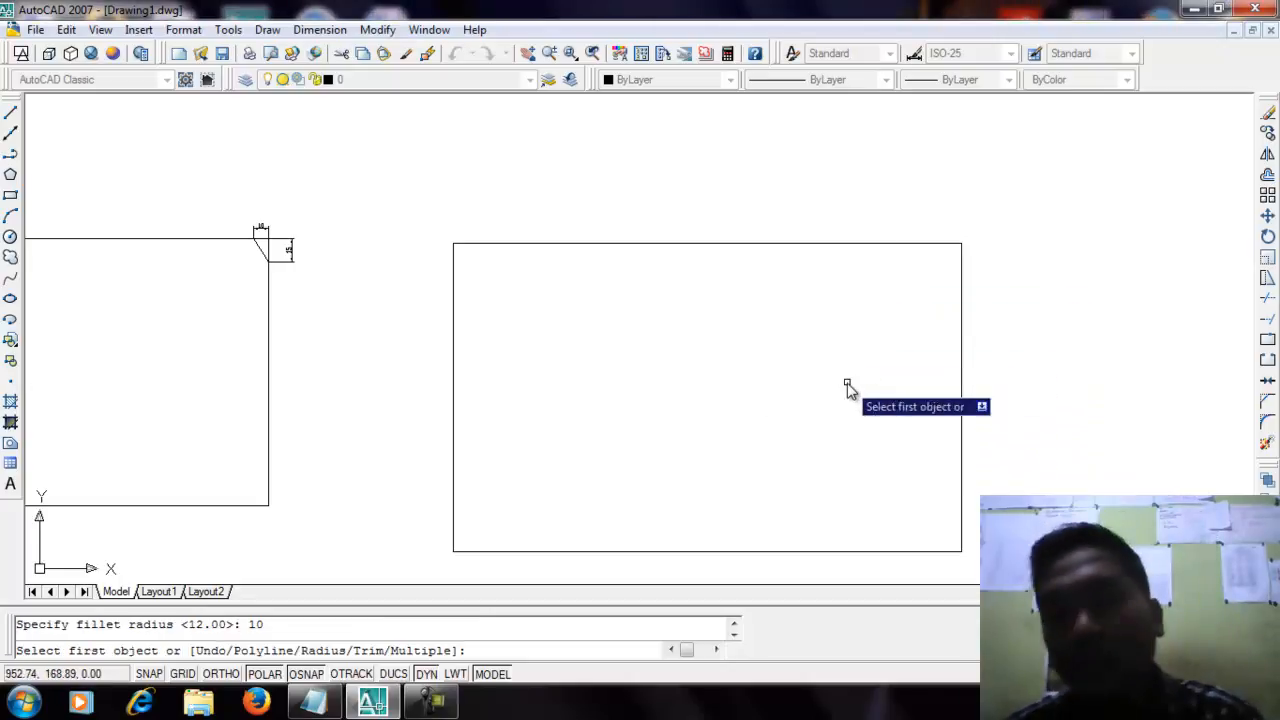
left_click(921, 244)
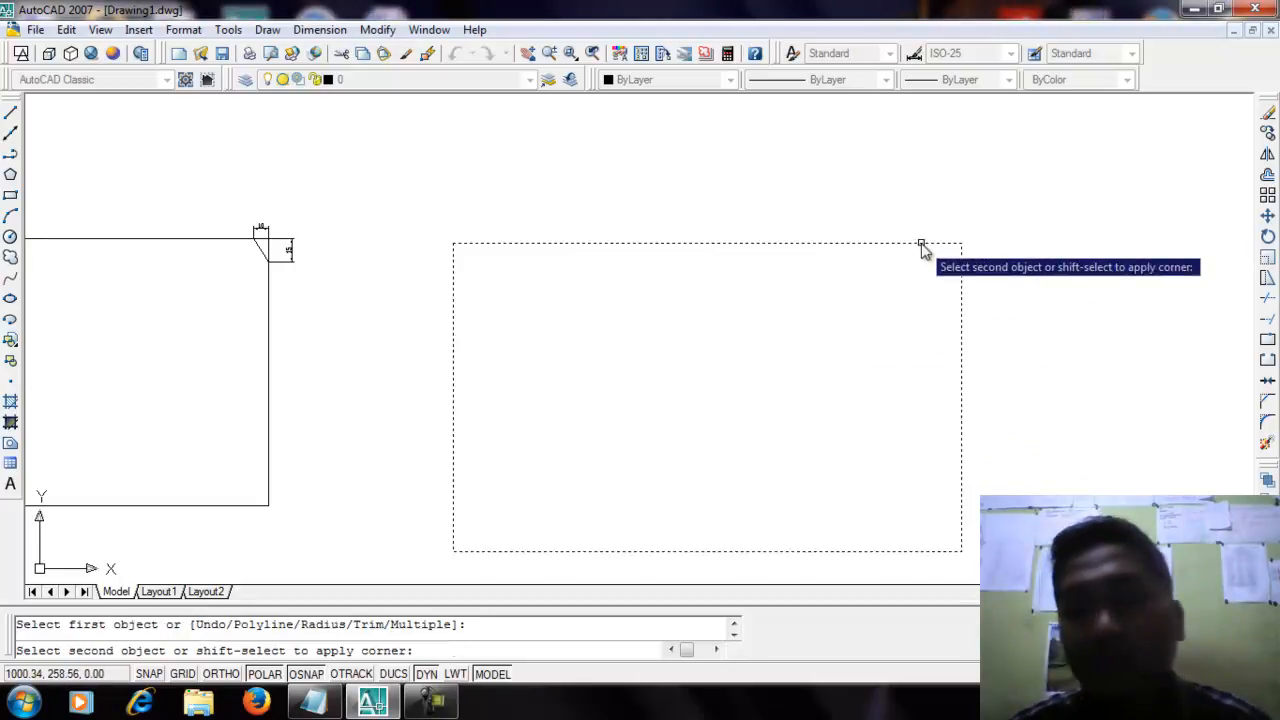
left_click(960, 279)
- Fillet the second rectangle's upper-left corner with a radius of 50, choosing the top edge and the left edge
scroll(1006, 246, "up", 2)
scroll(1006, 246, "down", 3)
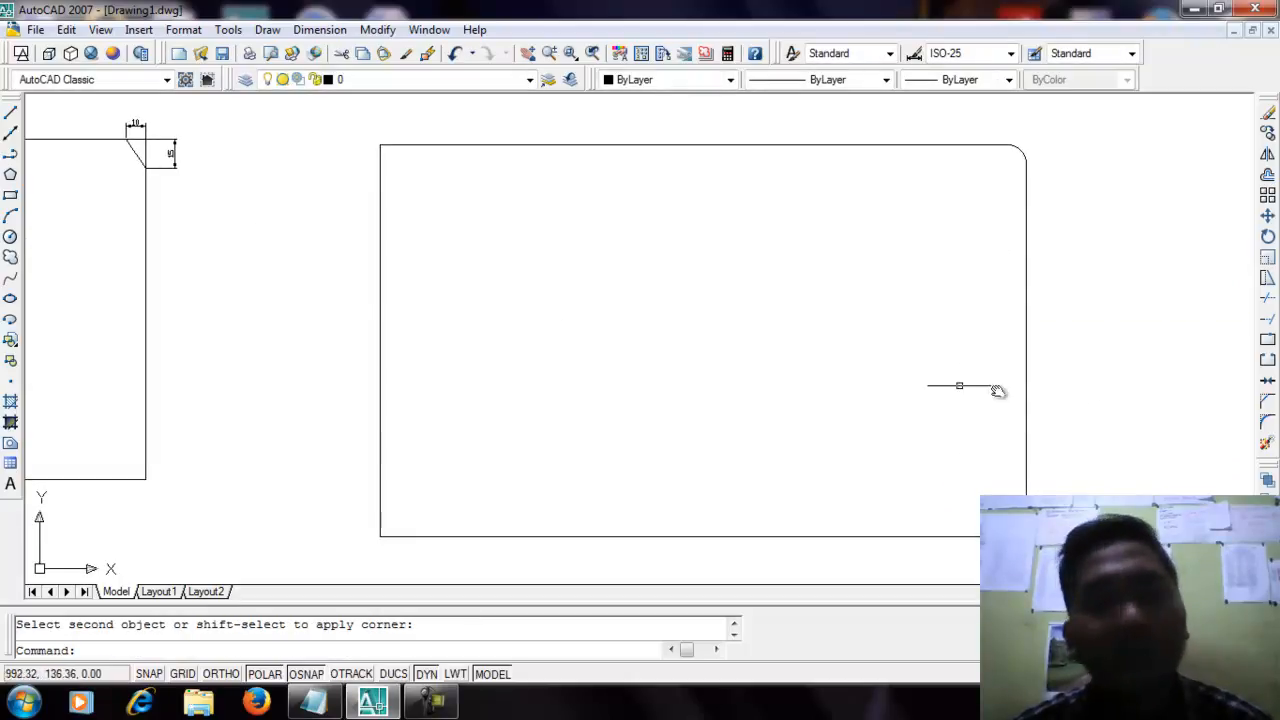
left_click(1266, 423)
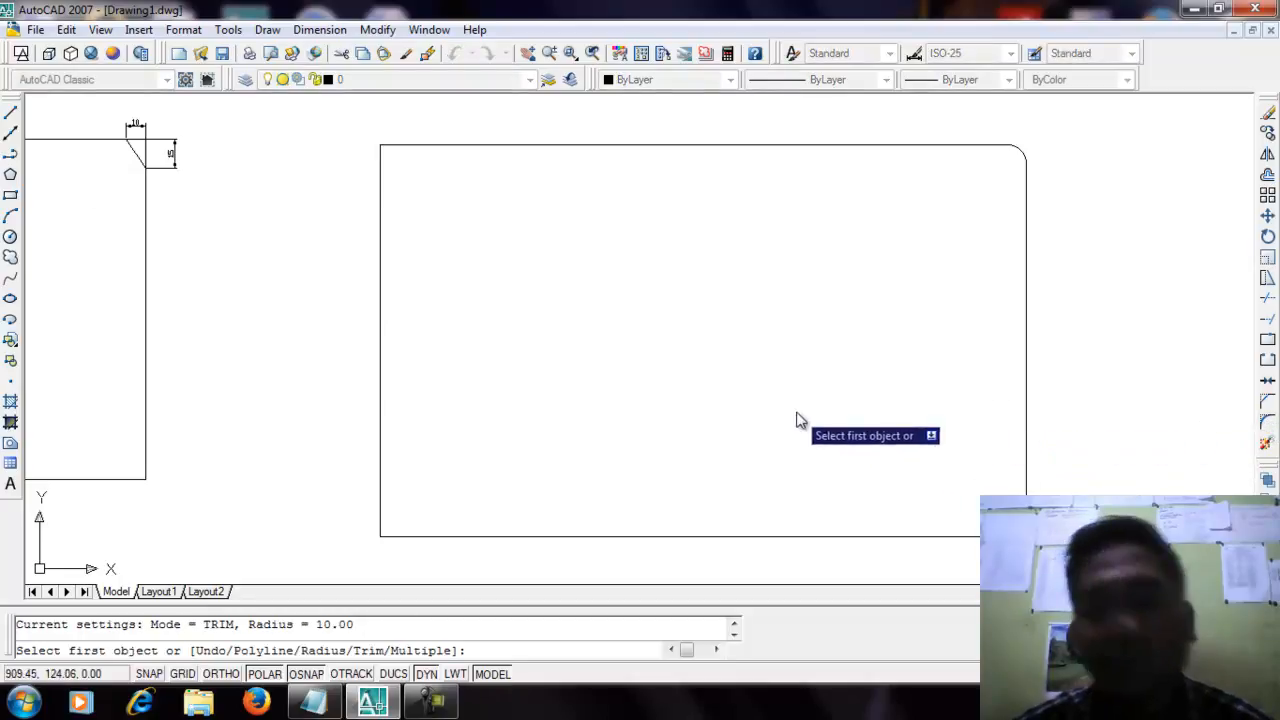
type("R")
key("Return")
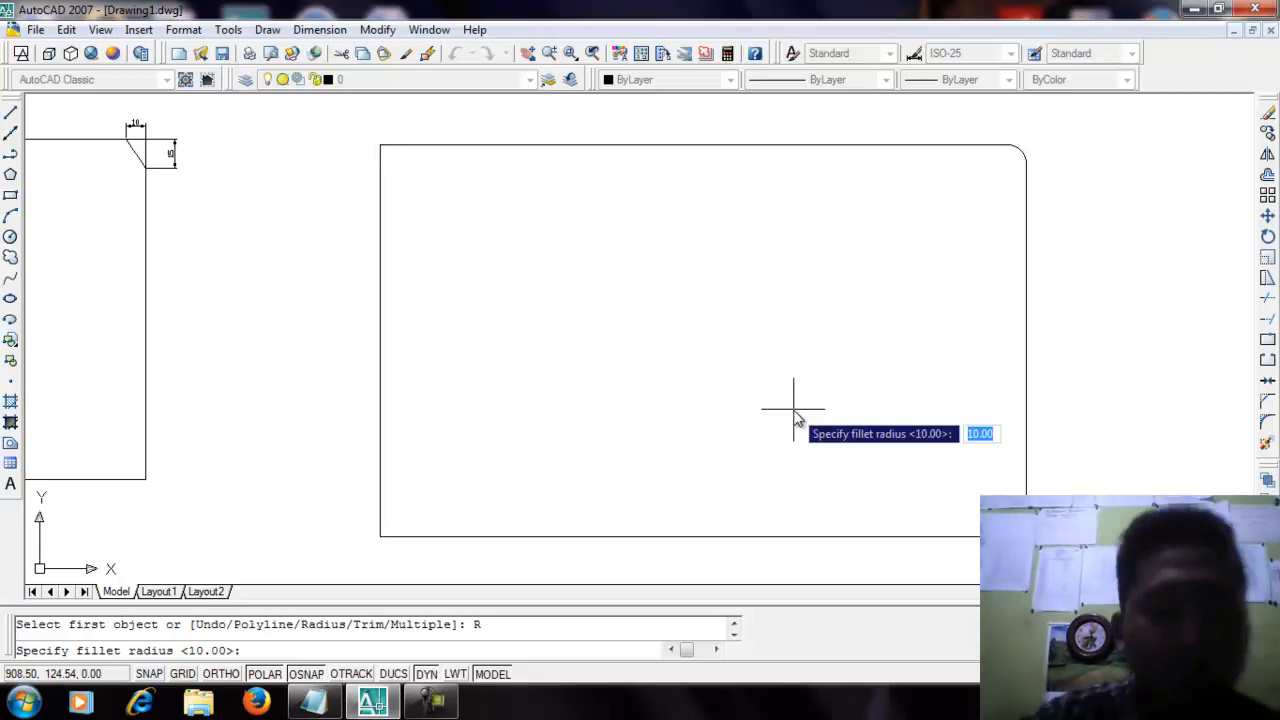
type("50")
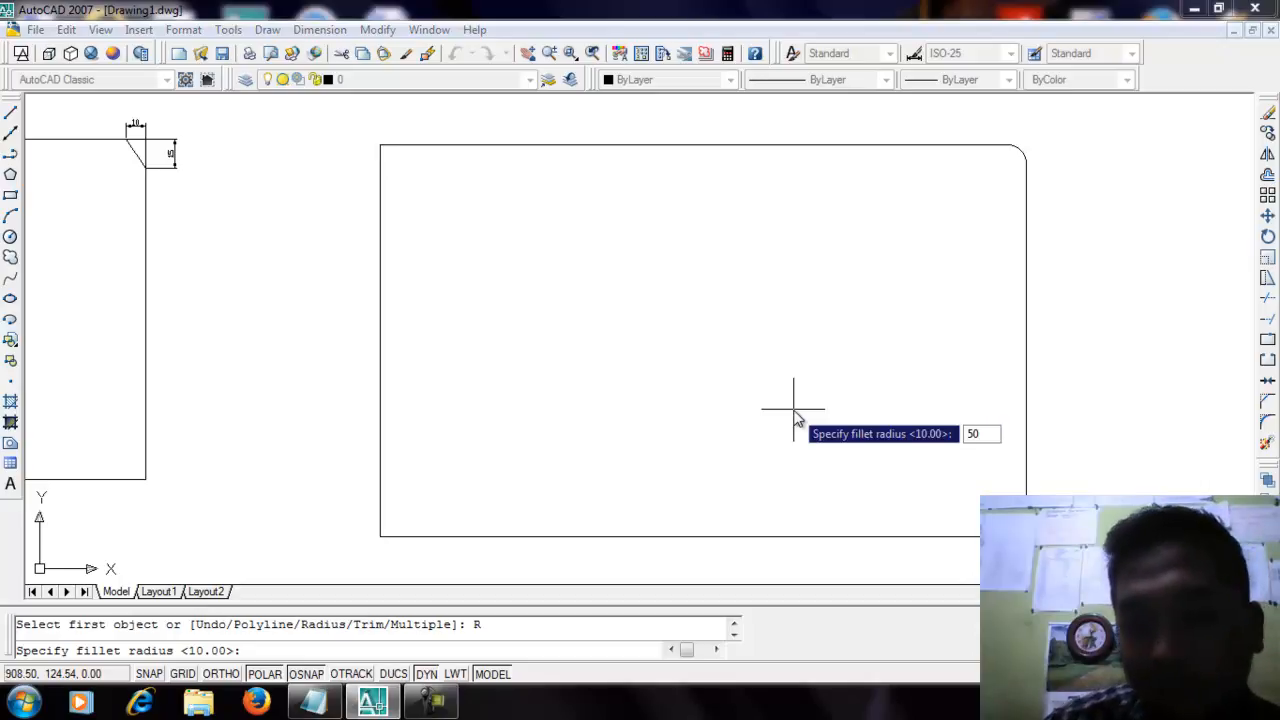
key("Return")
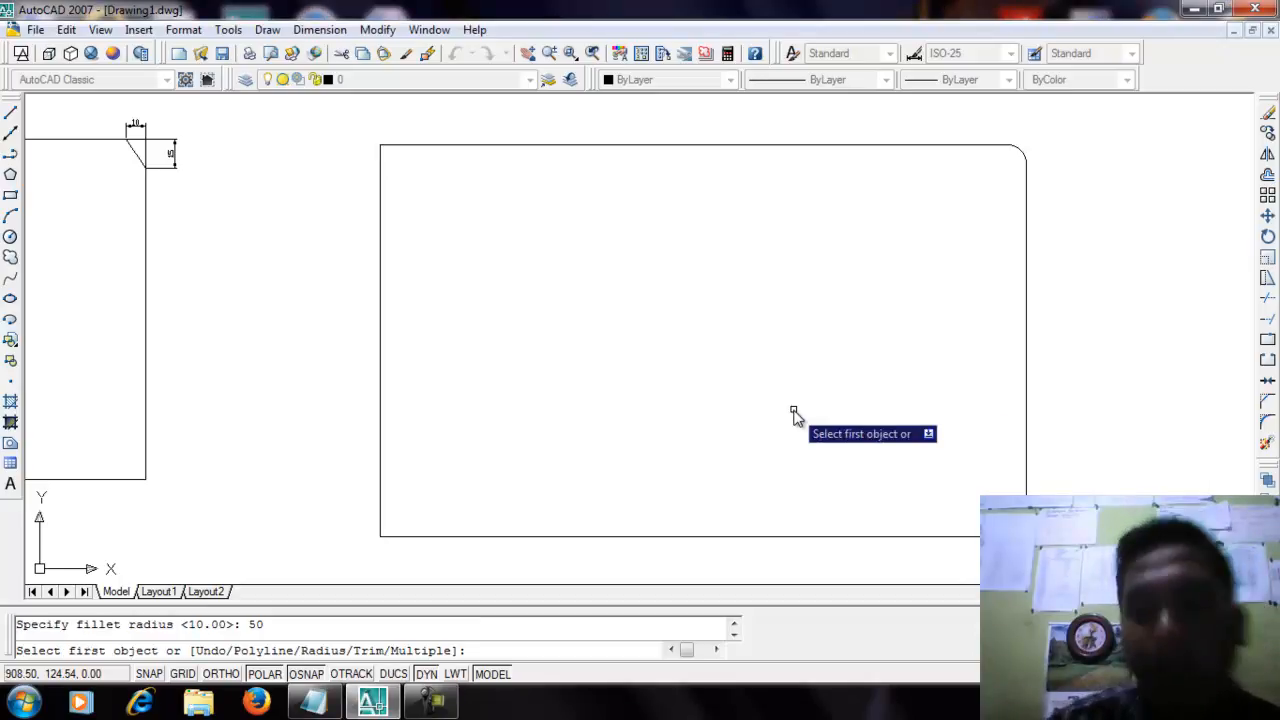
left_click(446, 148)
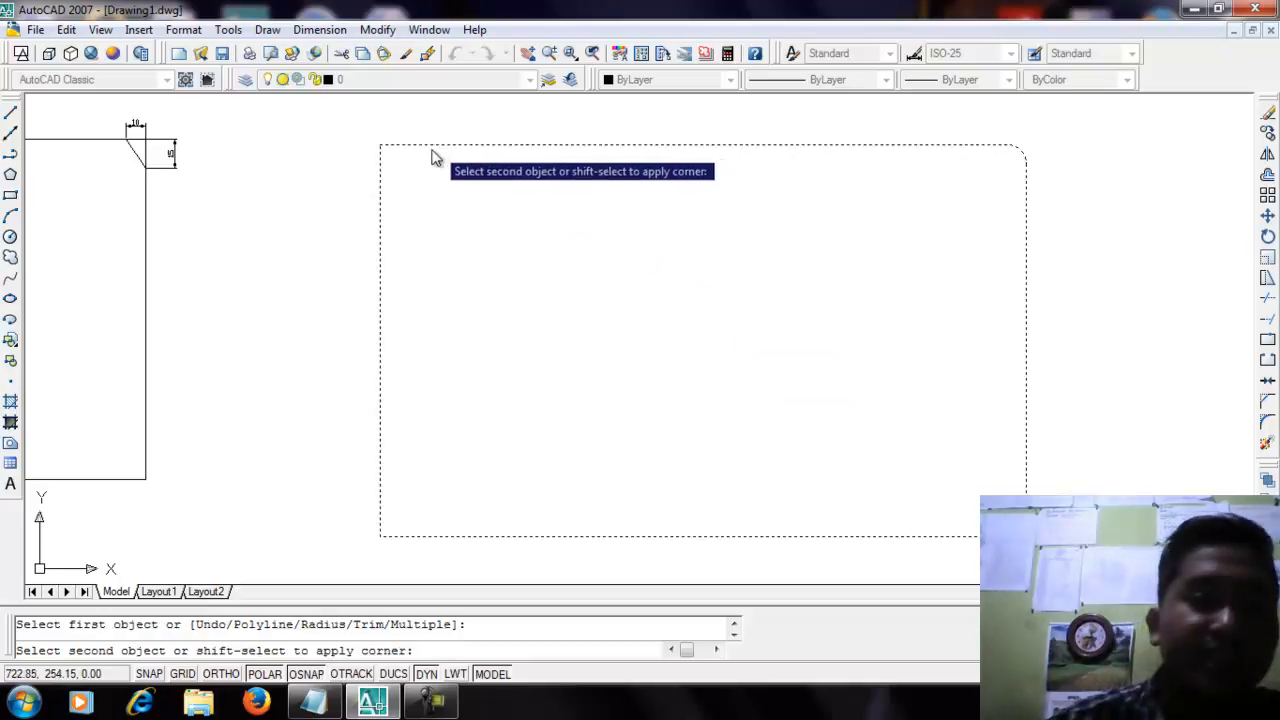
left_click(381, 181)
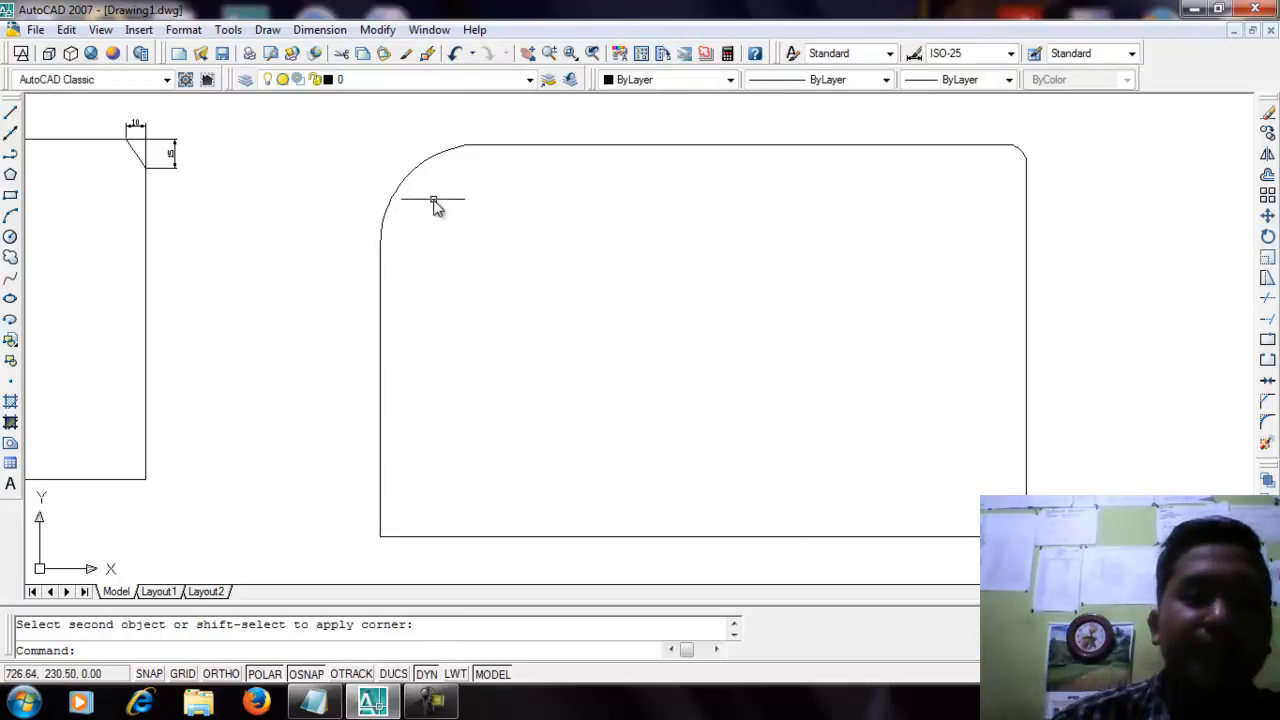
- Fillet the second rectangle's lower-left and lower-right corners with the current radius of 50
middle_click_drag(486, 214, 517, 234)
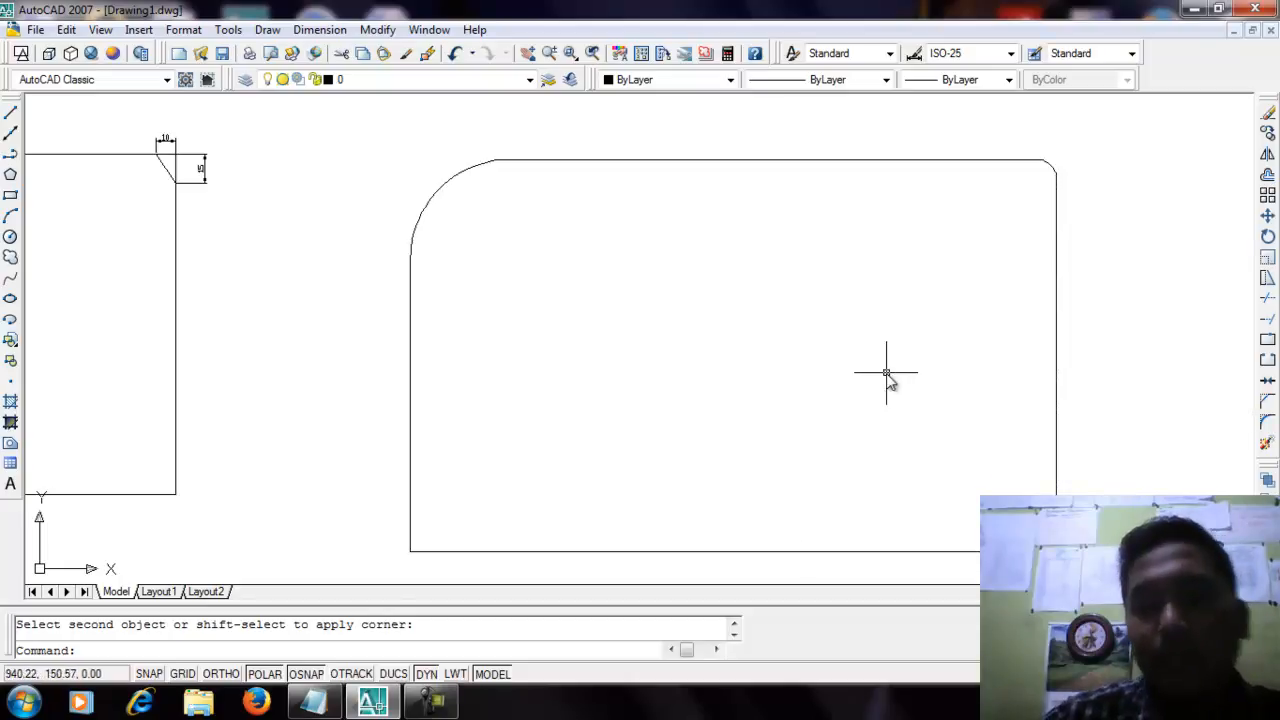
key("Return")
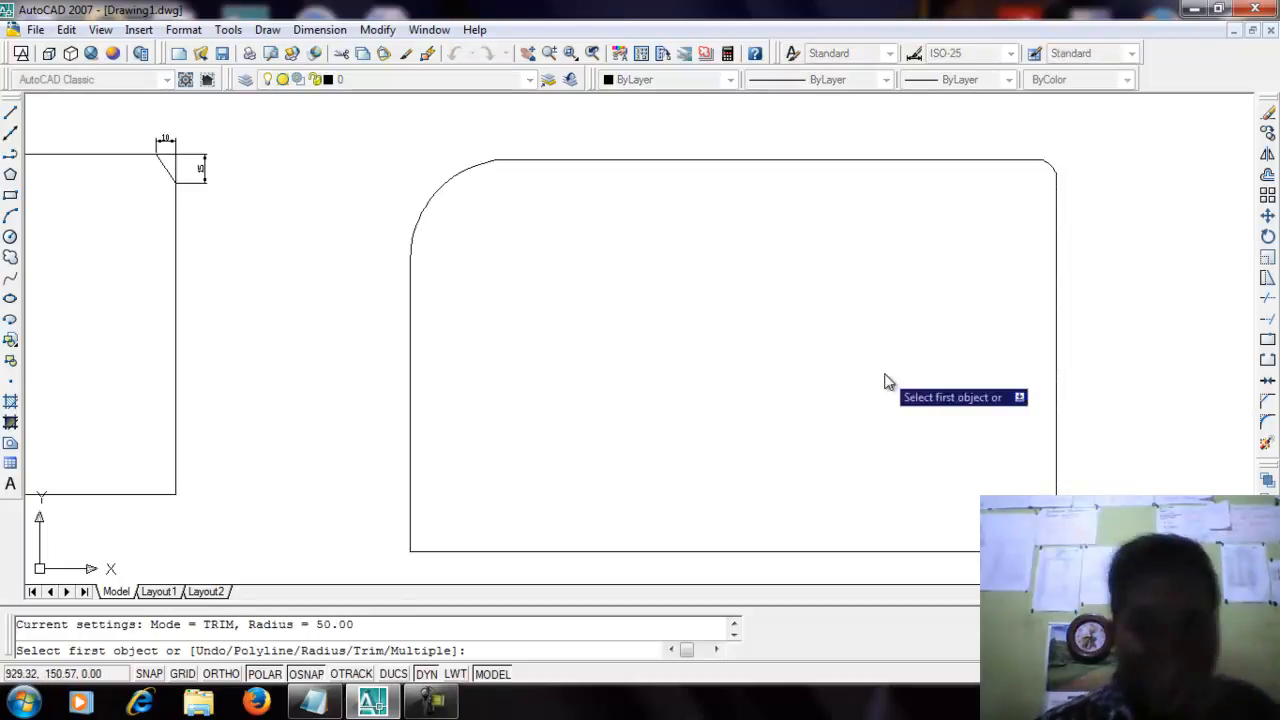
left_click(450, 552)
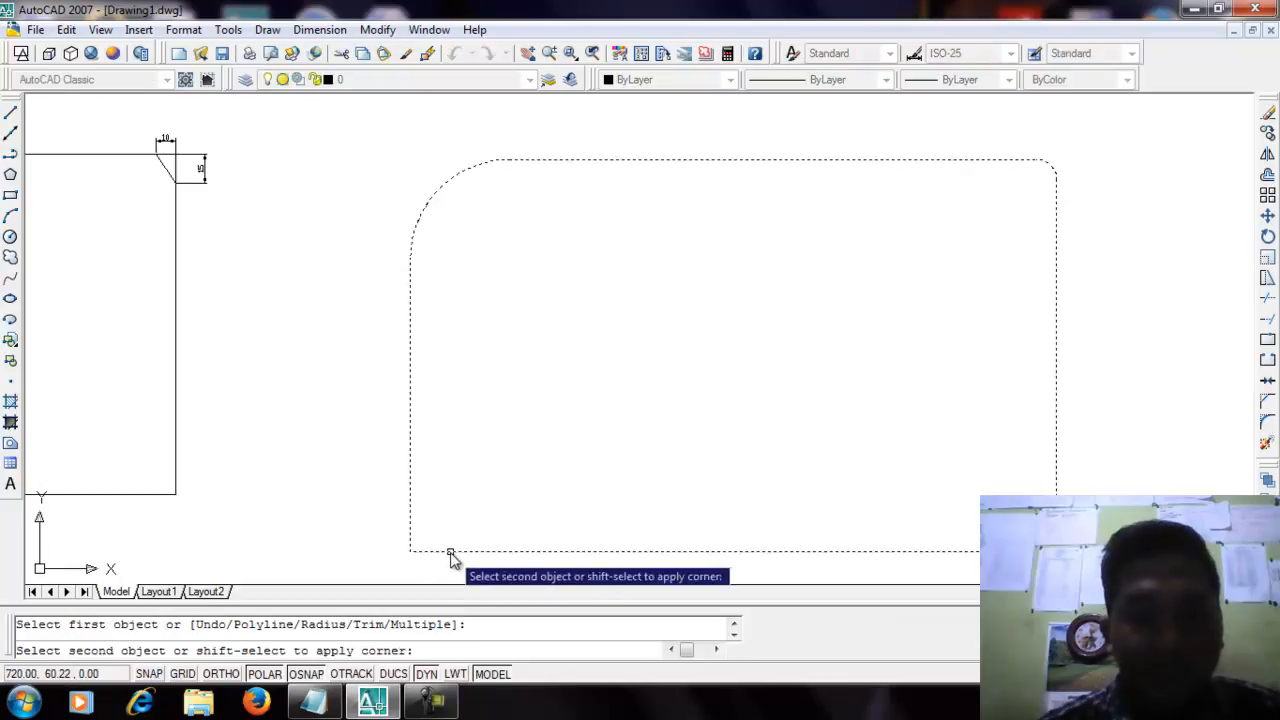
left_click(410, 530)
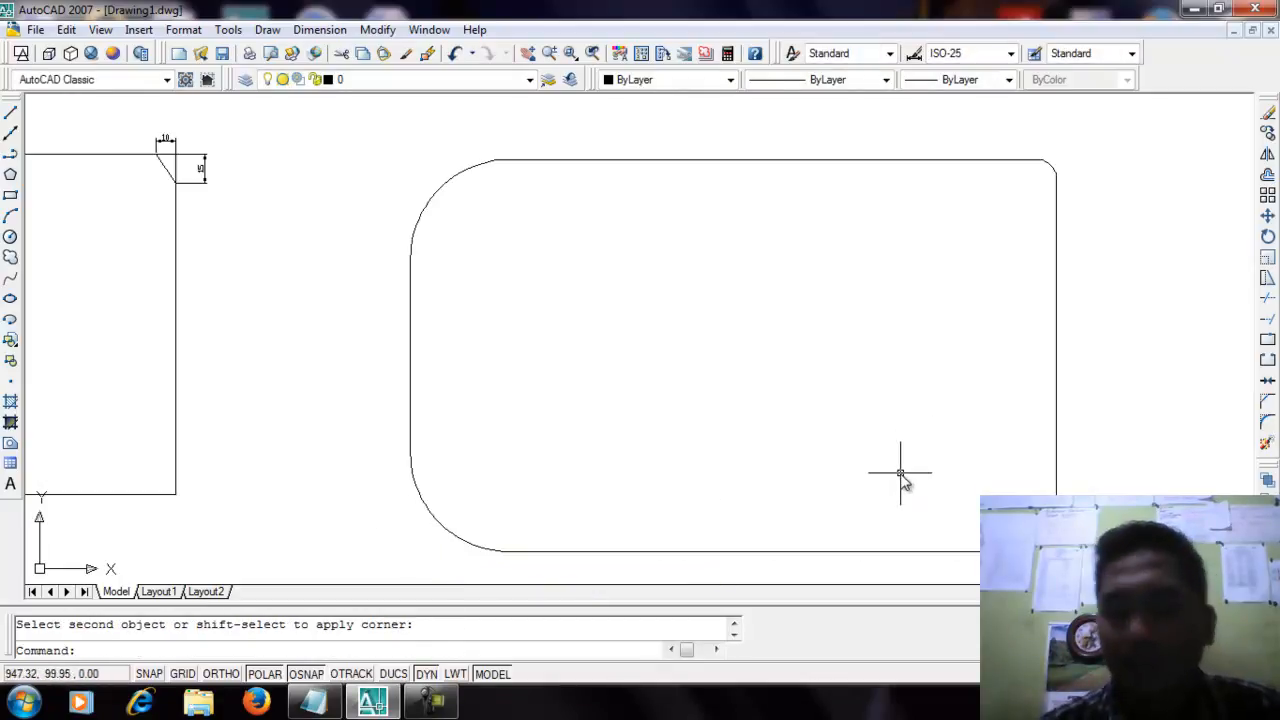
key("Return")
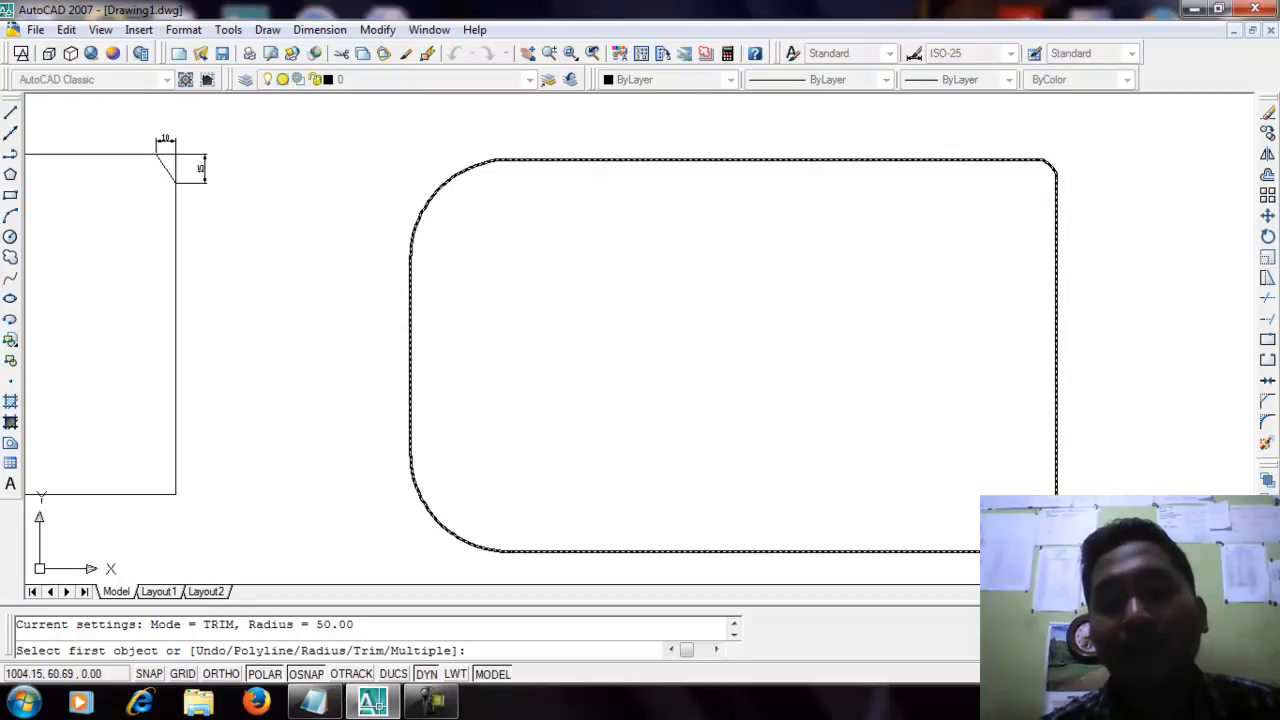
left_click(1030, 551)
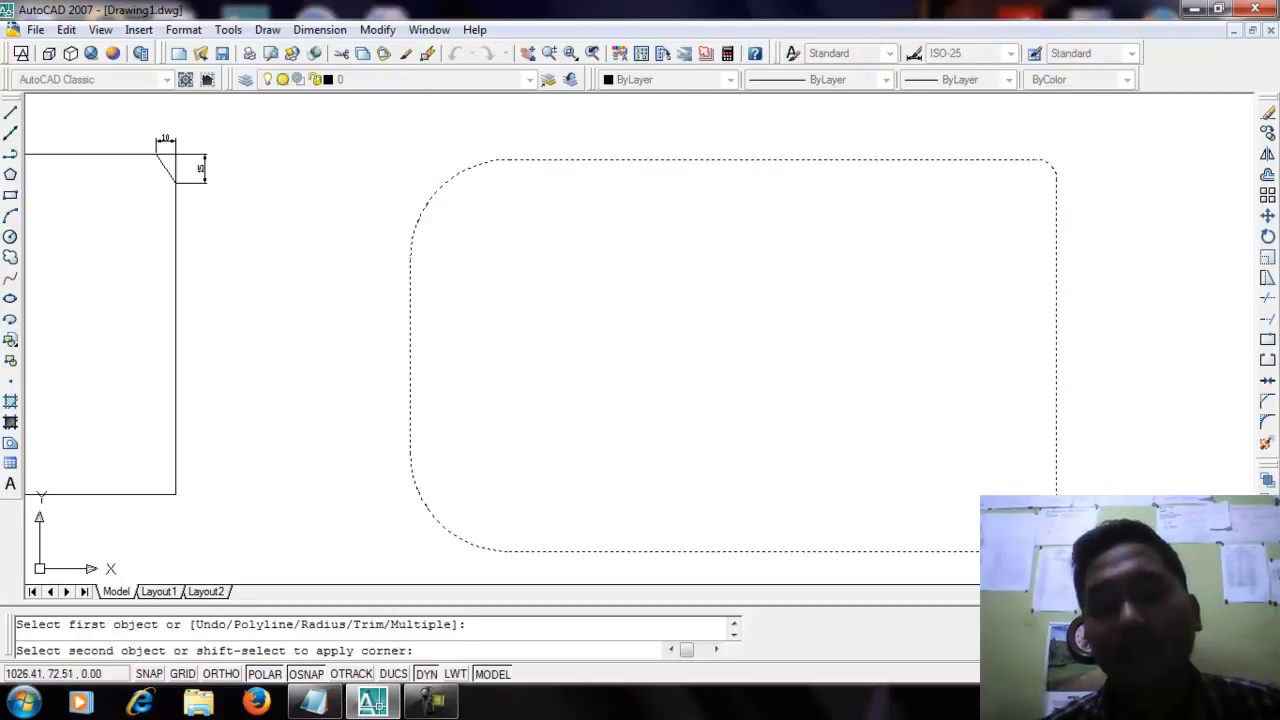
left_click(1057, 525)
- Add a radius dimension to the rectangle's upper-left fillet, placing its text outside the corner
middle_click_drag(659, 285, 674, 293)
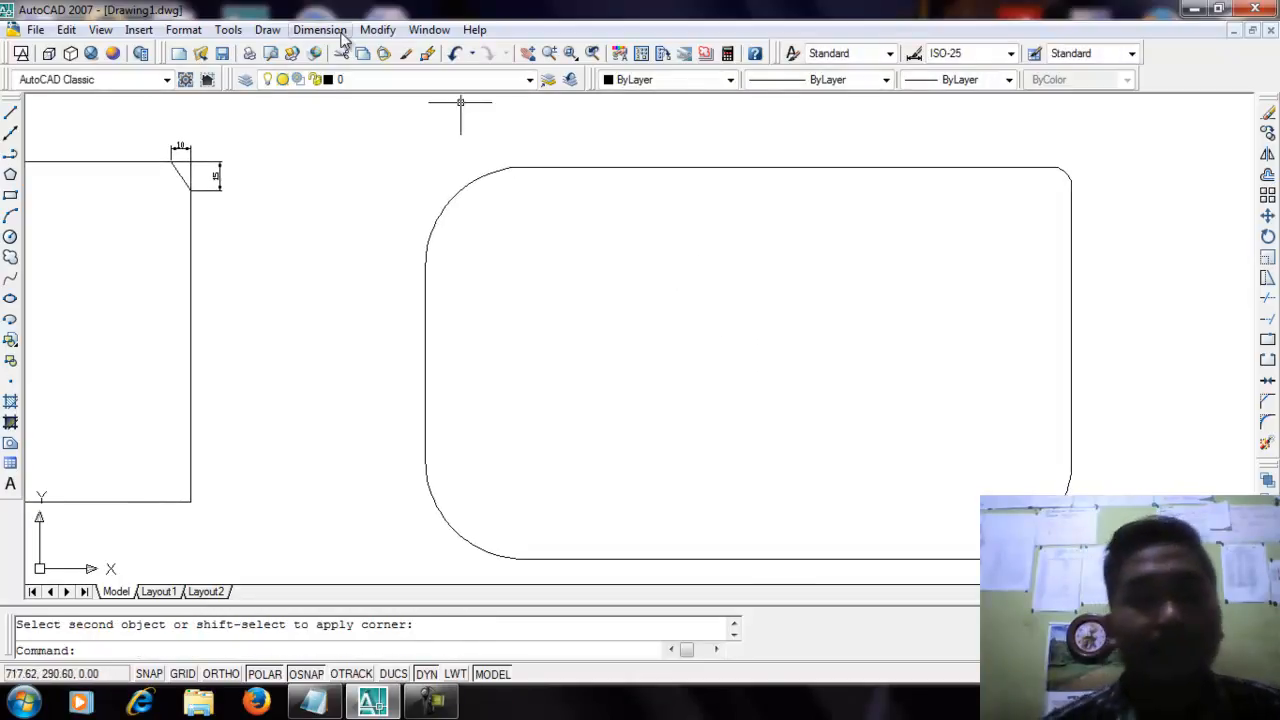
left_click(320, 29)
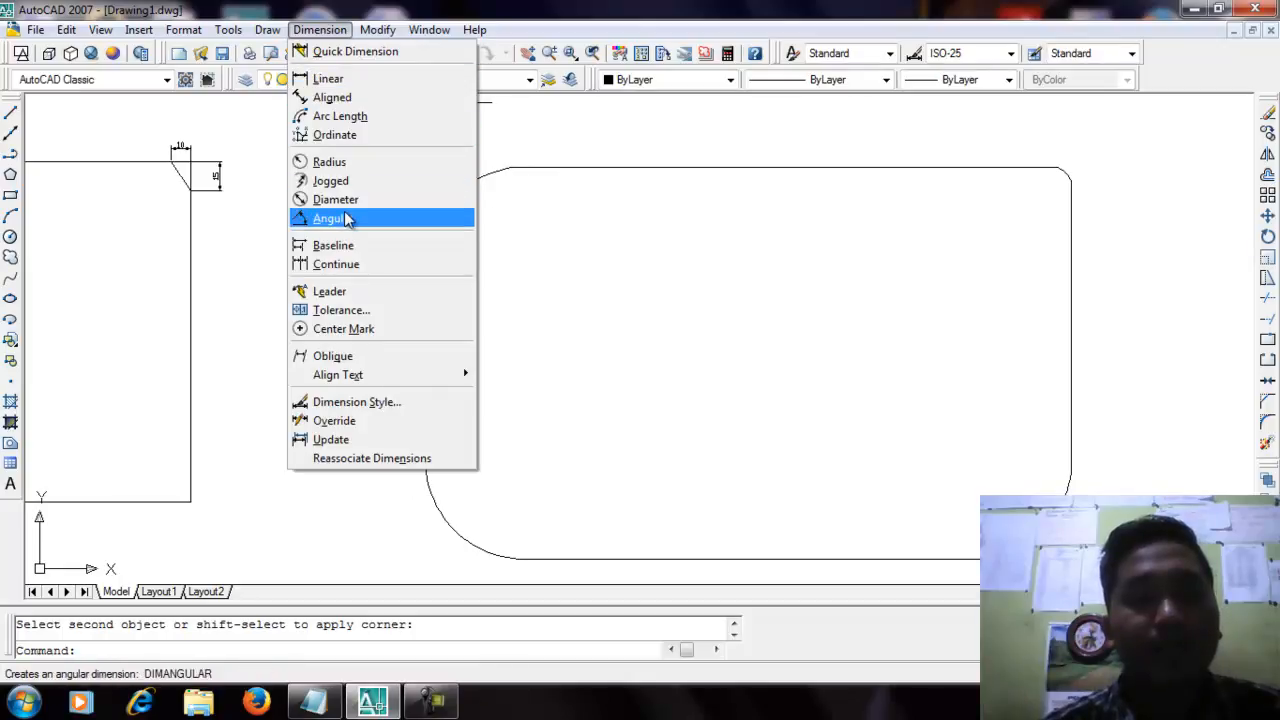
left_click(350, 162)
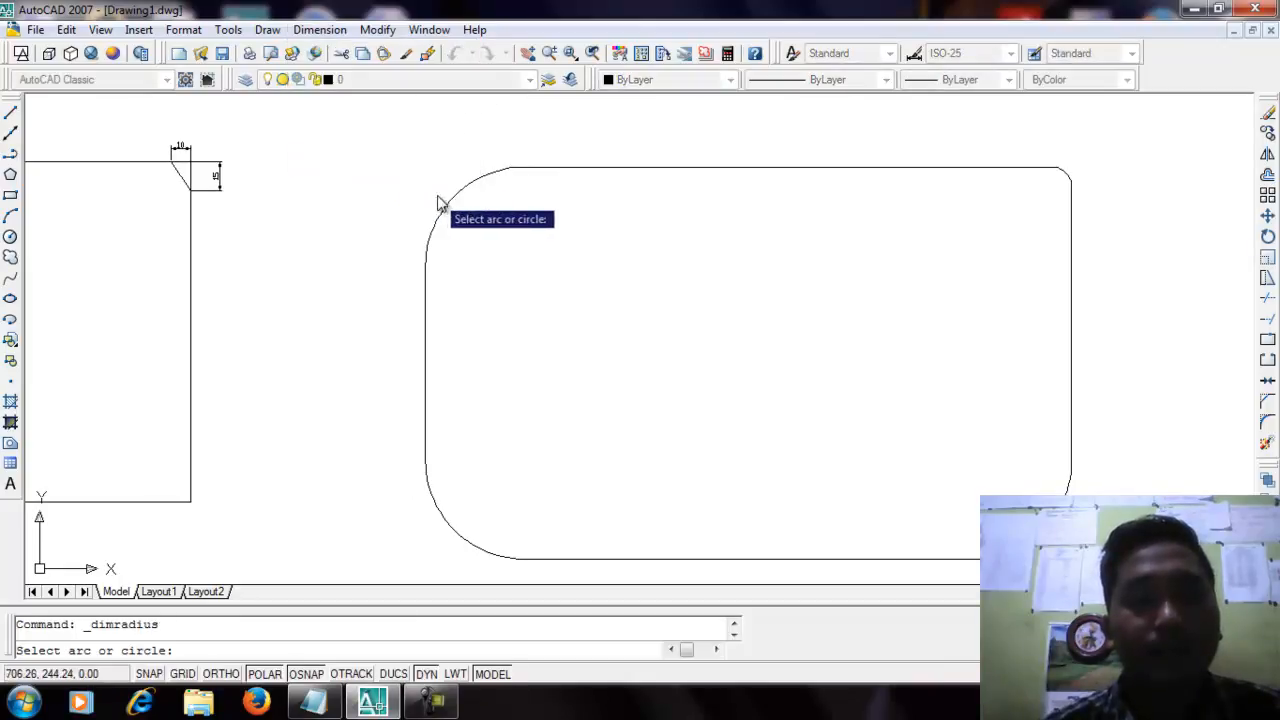
left_click(449, 205)
left_click(392, 168)
scroll(394, 166, "up", 3)
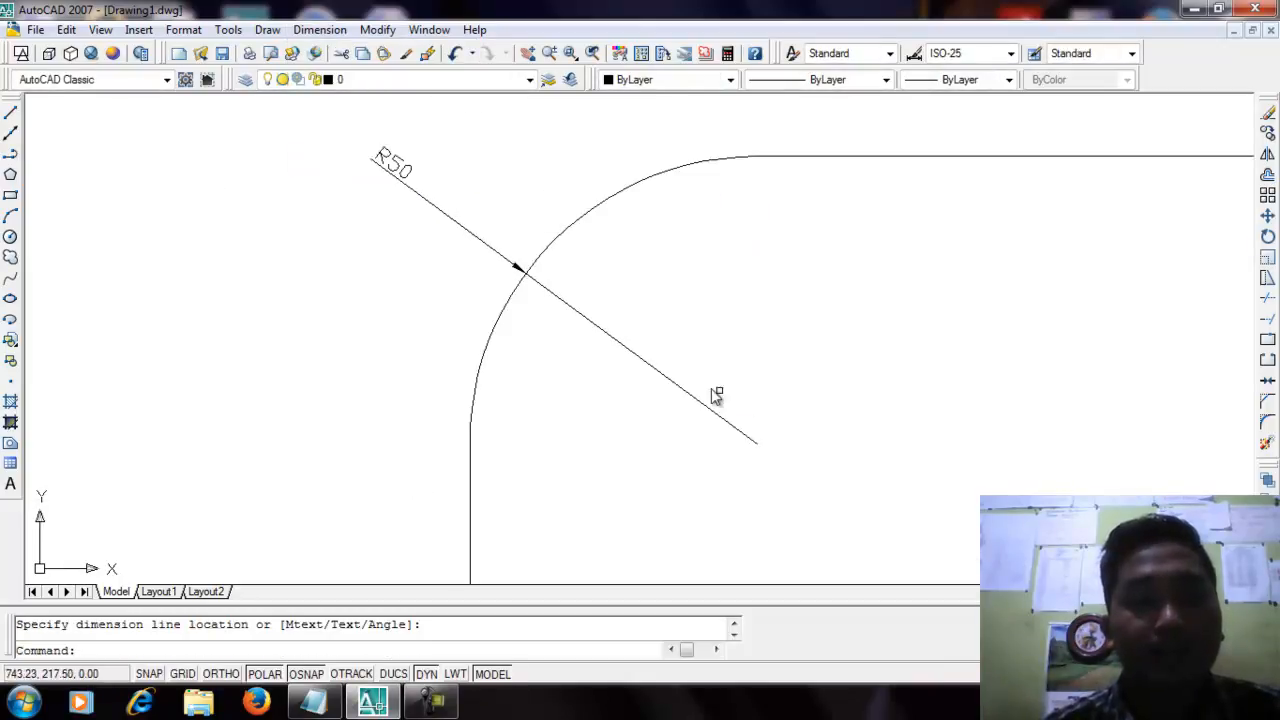
- Add a radius dimension to the lower-left fillet, placing its text inside the rectangle
scroll(796, 388, "down", 5)
middle_click_drag(817, 434, 723, 272)
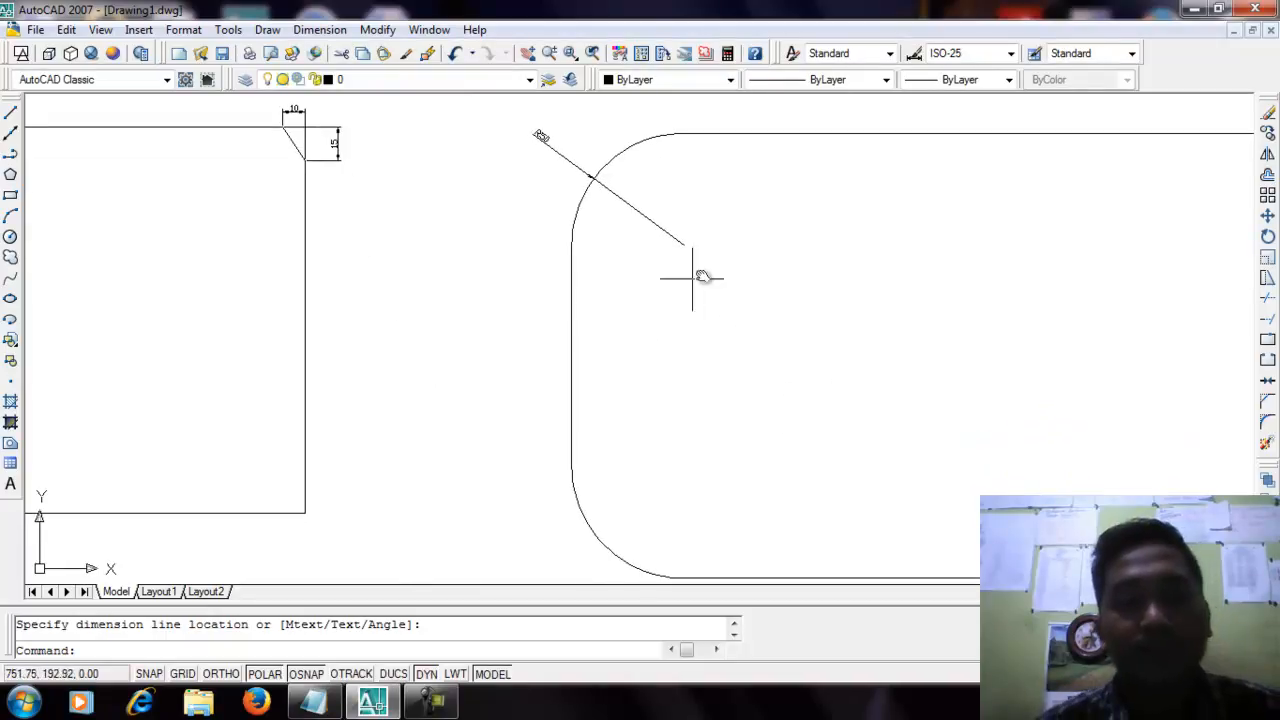
left_click(338, 31)
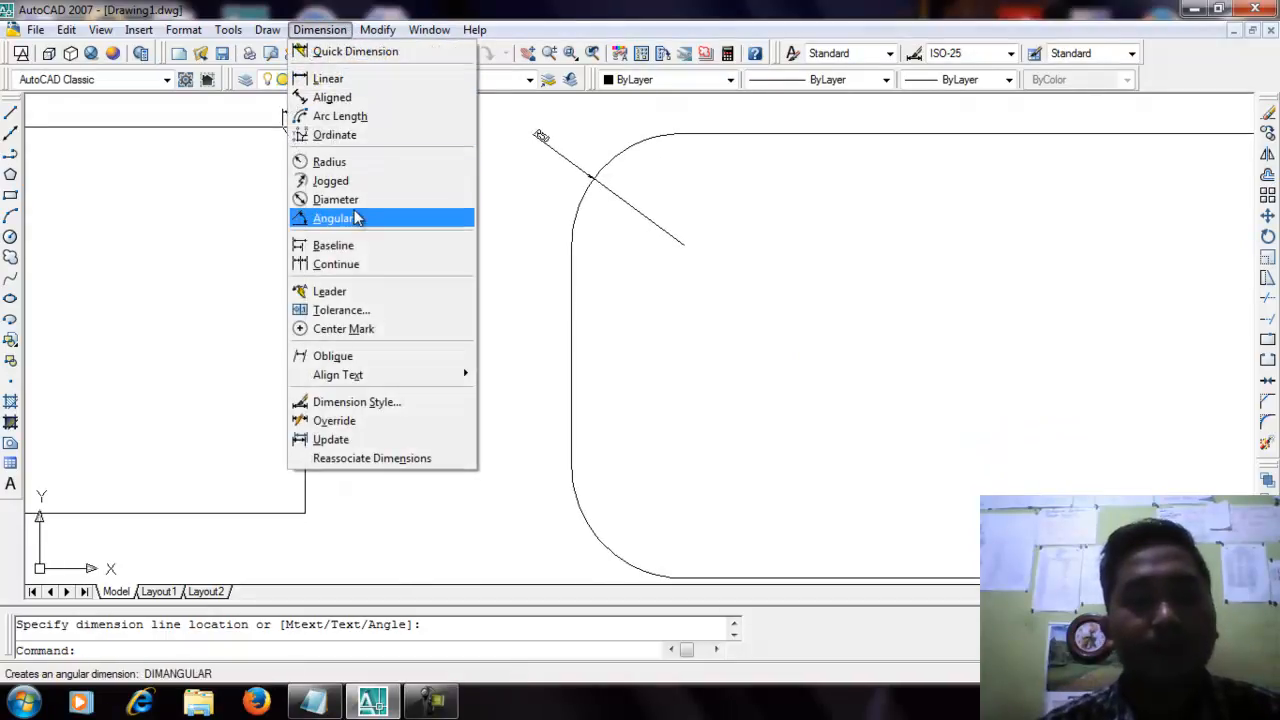
left_click(340, 162)
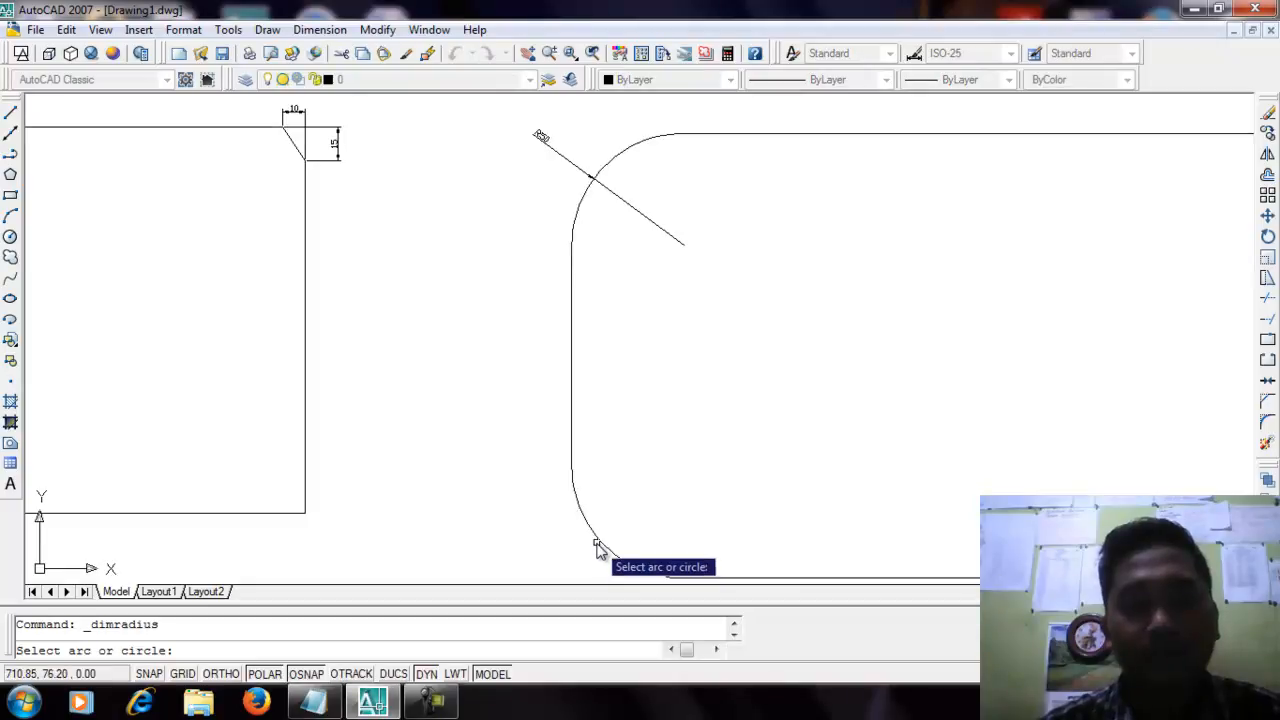
left_click(598, 545)
left_click(709, 437)
scroll(716, 455, "up", 2)
middle_click_drag(723, 473, 603, 311)
- Add a radius dimension to the lower-right fillet, placing its text outside the rectangle
middle_click_drag(916, 370, 586, 446)
scroll(940, 427, "down", 3)
left_click(320, 29)
left_click(372, 162)
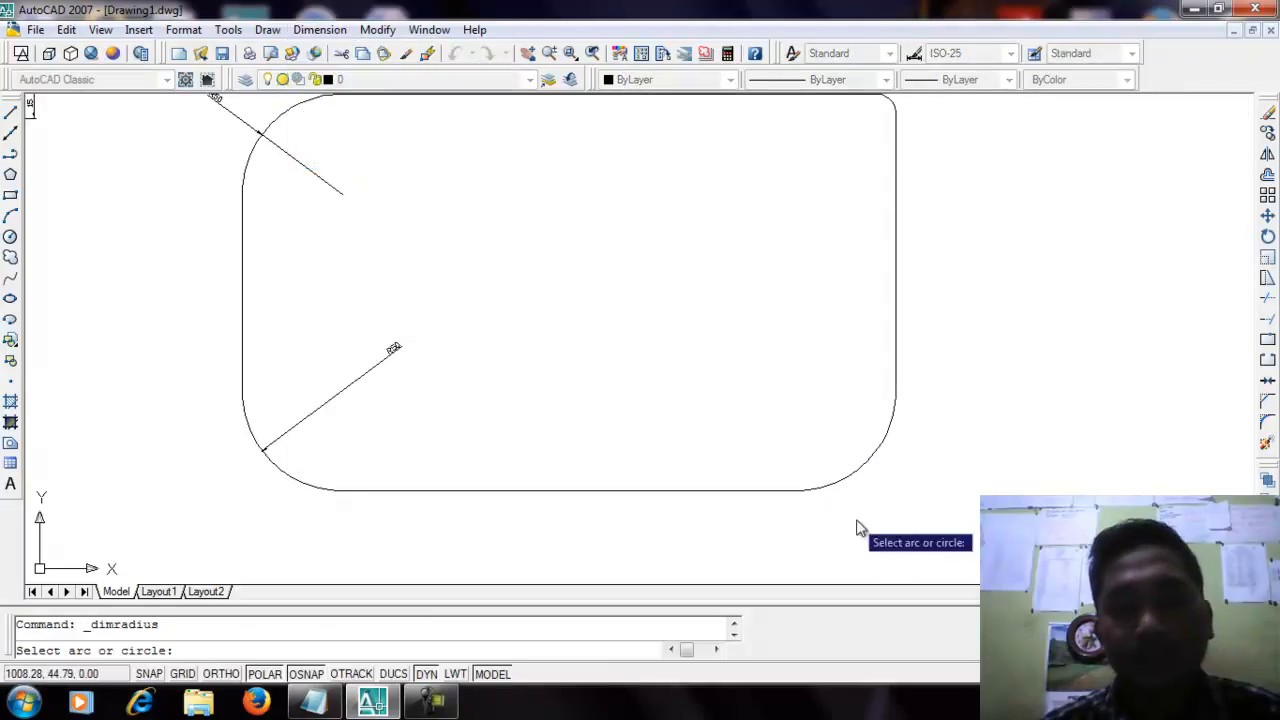
left_click(872, 466)
left_click(1000, 514)
scroll(1012, 508, "up", 5)
middle_click_drag(1057, 502, 1039, 439)
- Add a radius dimension to the small upper-right fillet, placing its text outside the corner
scroll(980, 382, "down", 5)
middle_click_drag(932, 388, 941, 674)
scroll(818, 186, "up", 3)
scroll(965, 275, "up", 3)
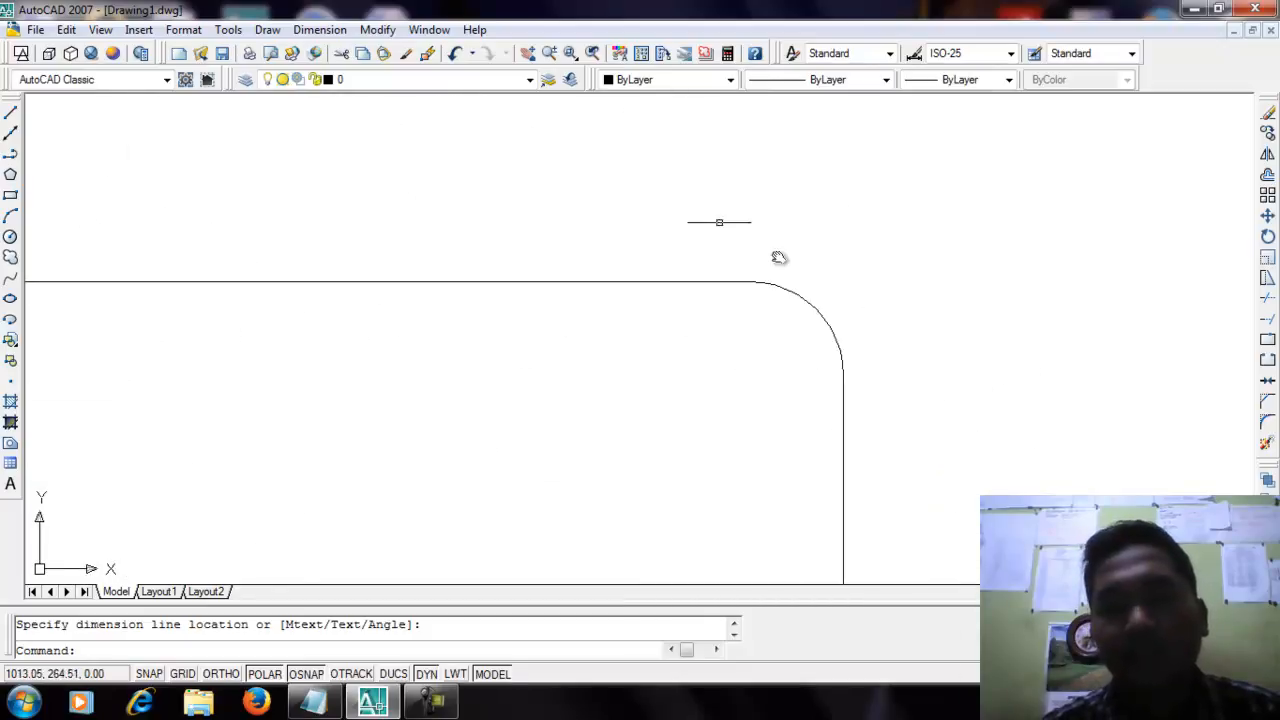
left_click(308, 33)
left_click(363, 162)
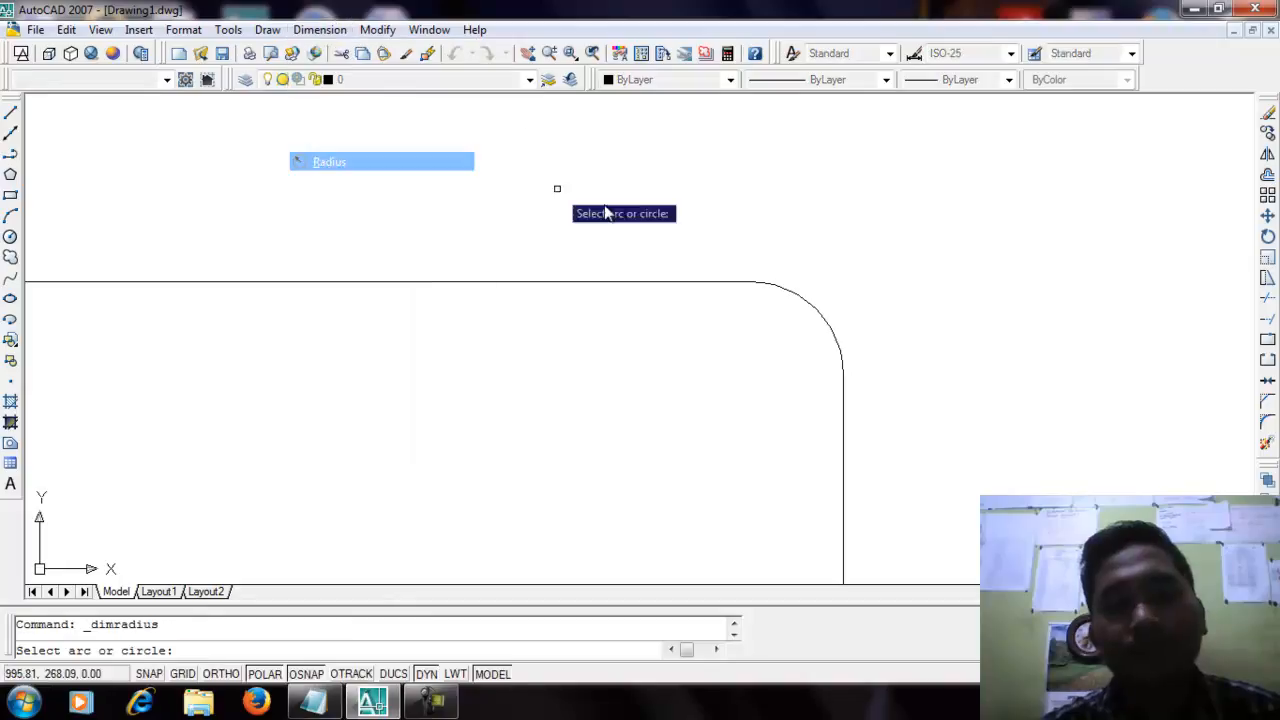
left_click(833, 335)
left_click(935, 262)
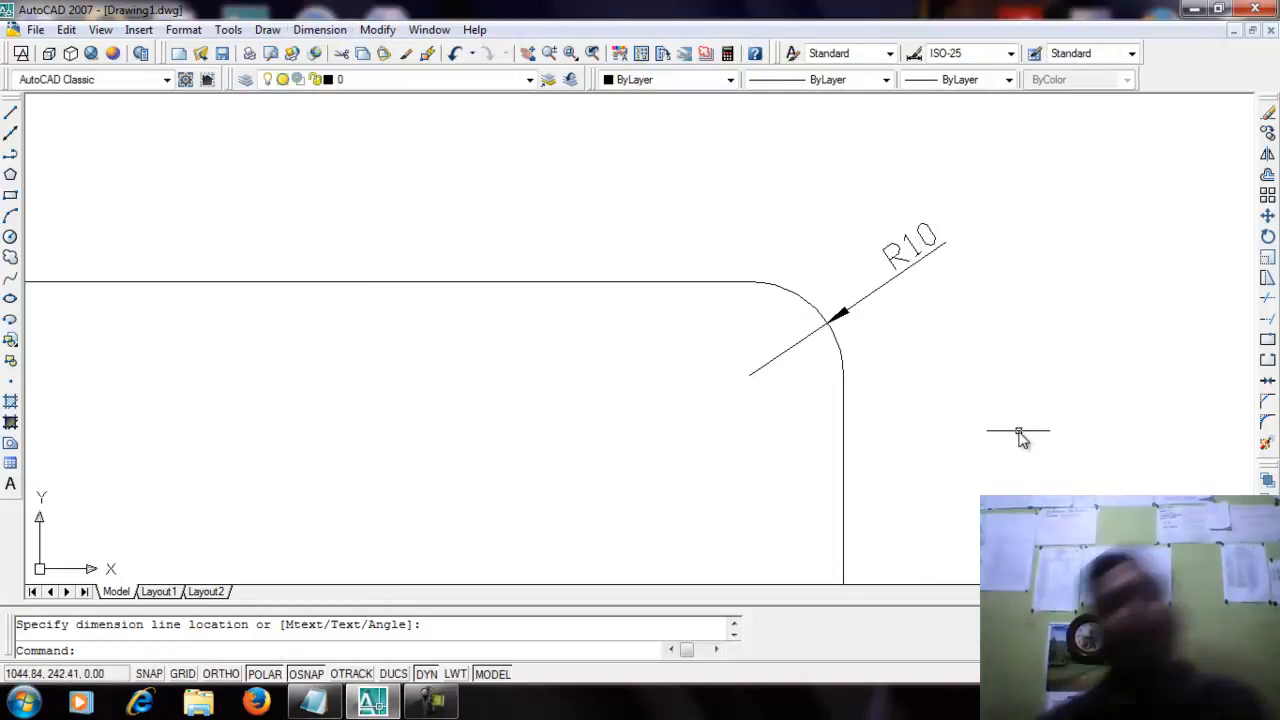
- Erase all objects in the drawing, including both rectangles and their dimensions
scroll(1034, 366, "down", 6)
scroll(990, 275, "down", 1)
middle_click_drag(1029, 323, 1100, 251)
mouse_move(1057, 314)
middle_mouse_down()
mouse_move(983, 440)
mouse_move(980, 414)
middle_mouse_up()
key("Escape")
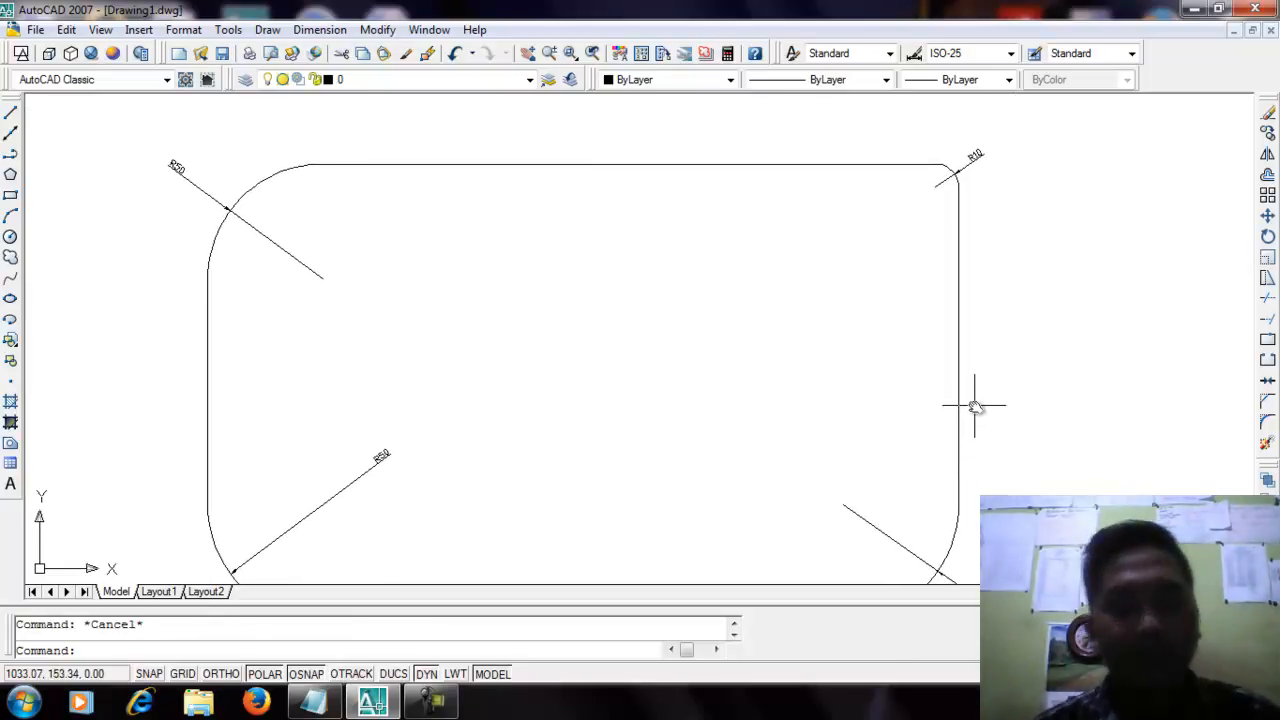
key("ctrl+a")
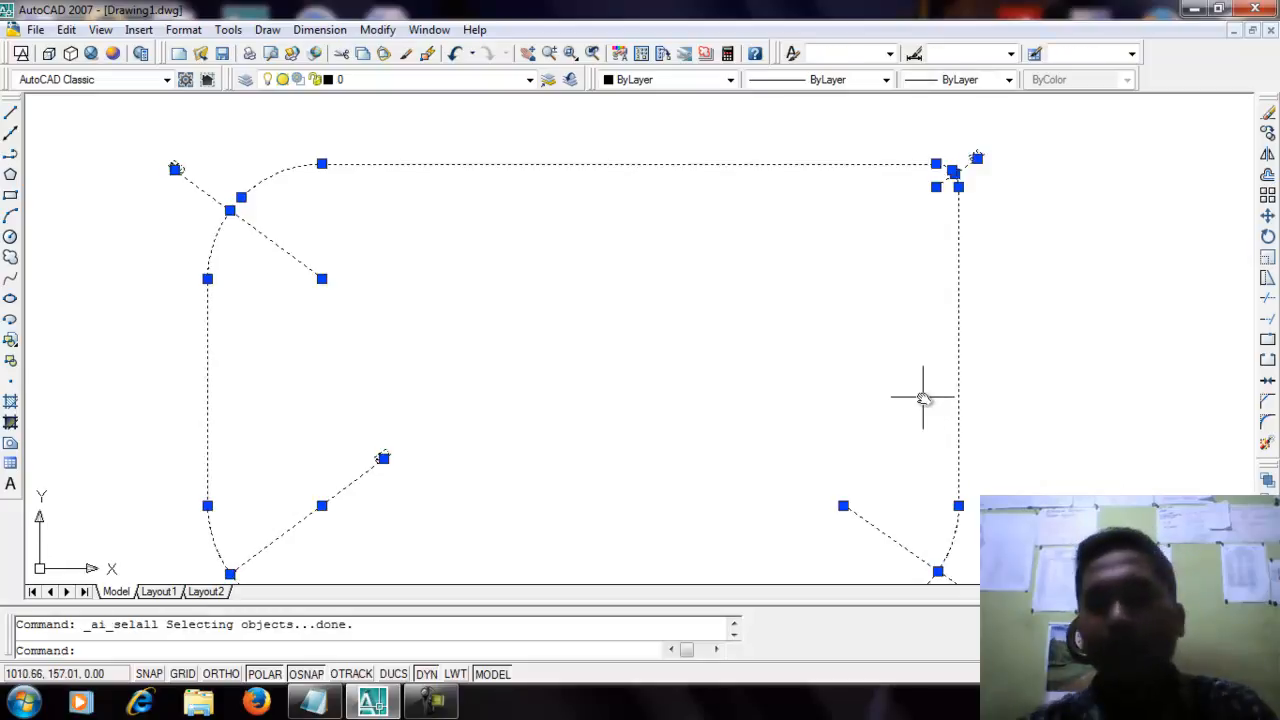
key("Delete")
middle_click_drag(950, 402, 908, 376)
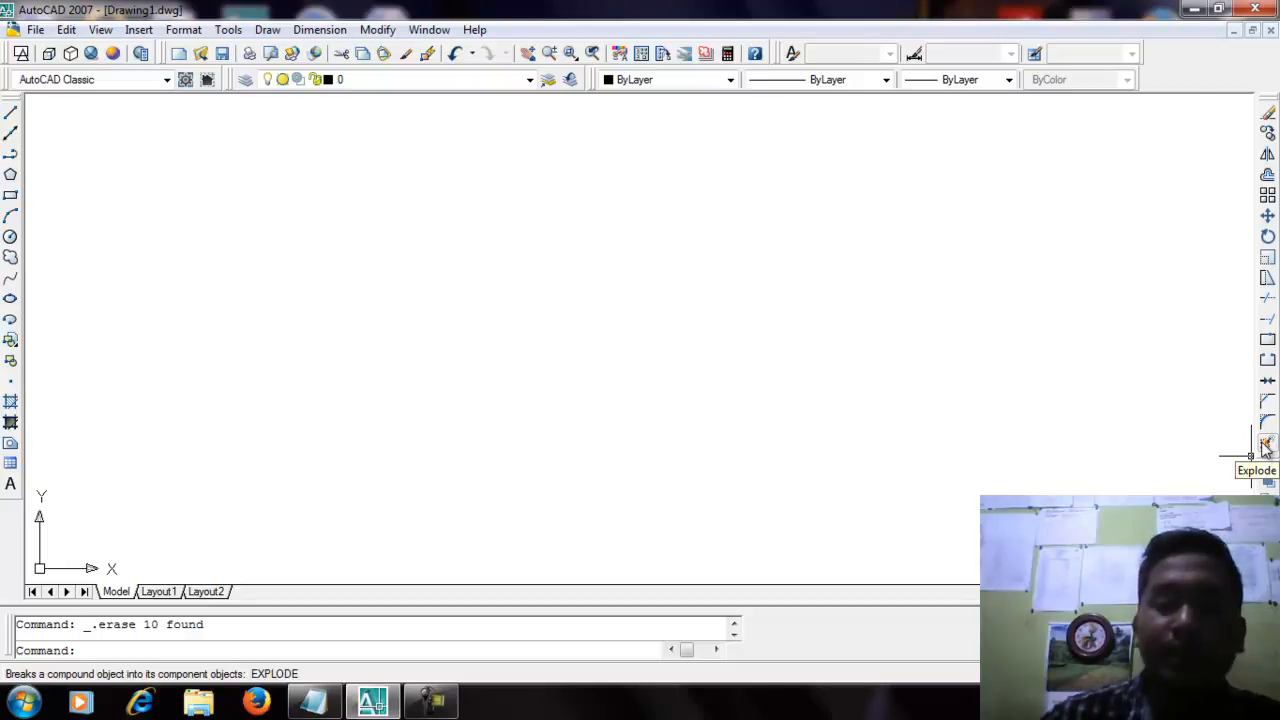
- Draw a new wide rectangle in the middle of the empty drawing area
left_click(11, 196)
left_click(459, 280)
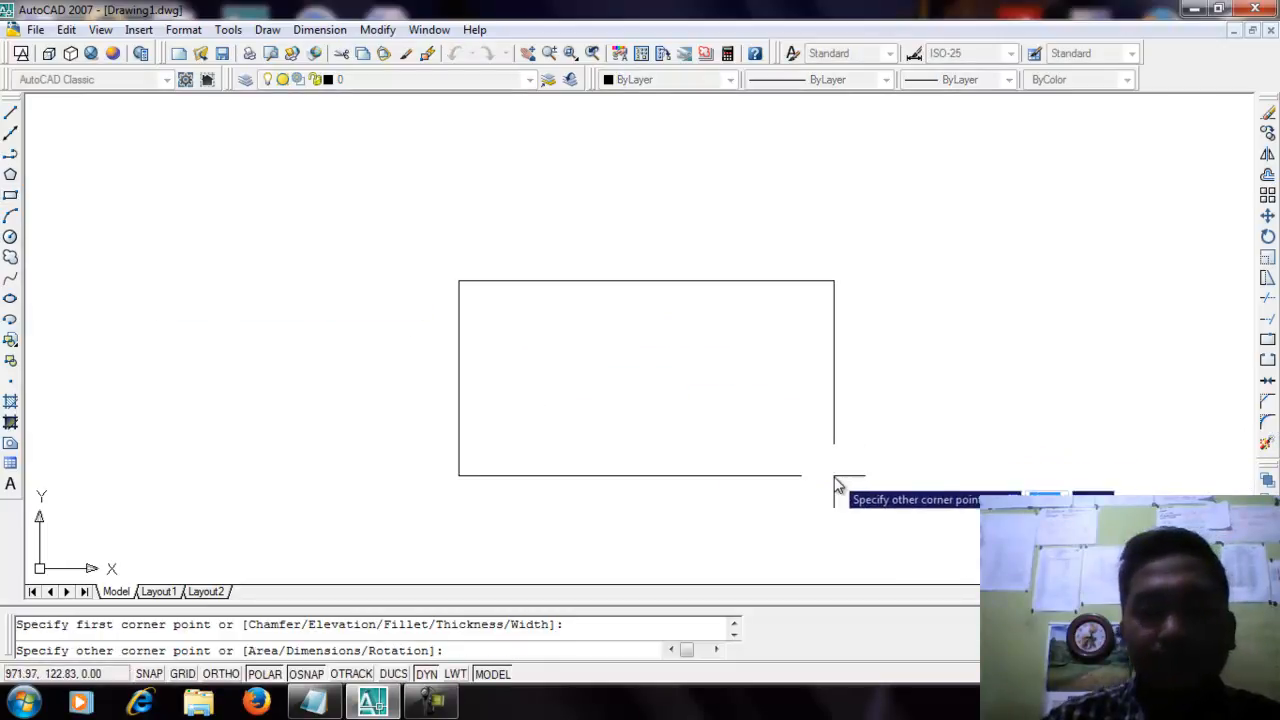
left_click(836, 474)
mouse_move(917, 466)
middle_mouse_down()
mouse_move(890, 431)
mouse_move(889, 397)
mouse_move(990, 444)
middle_mouse_up()
scroll(837, 363, "up", 2)
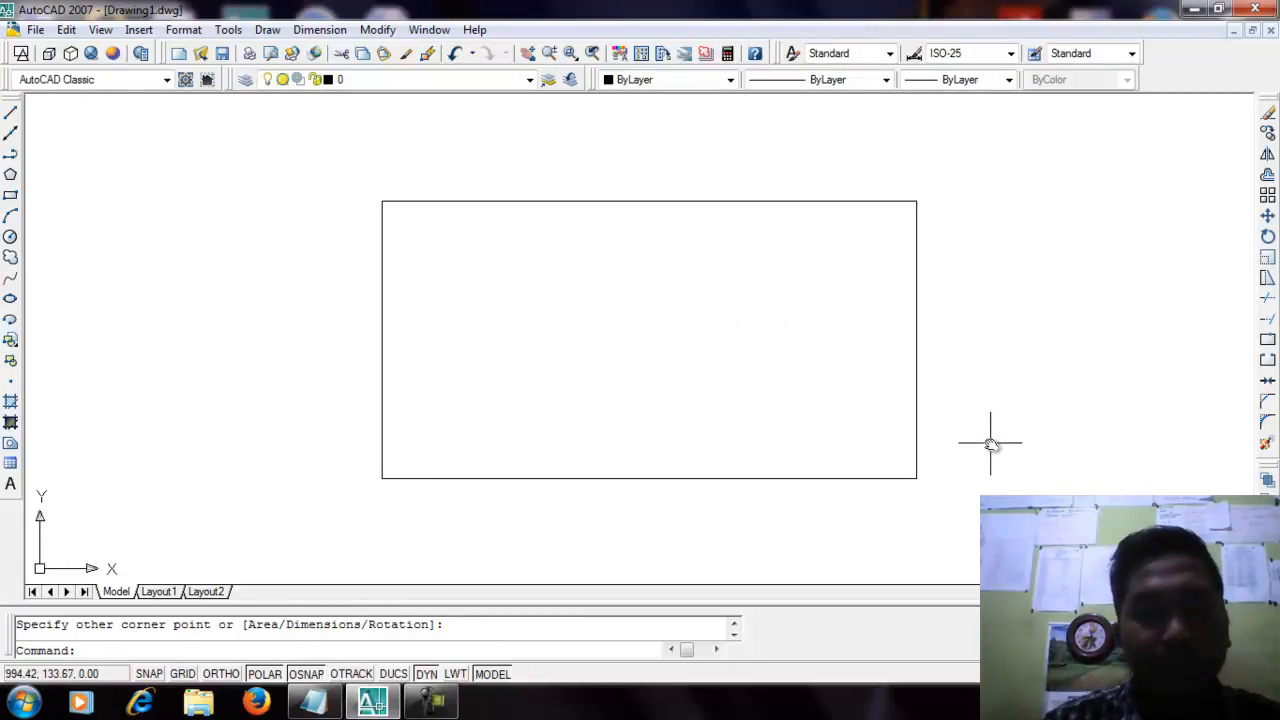
- Check by selection whether the rectangle's four edges form a single object, and clear the selection
left_click(878, 479)
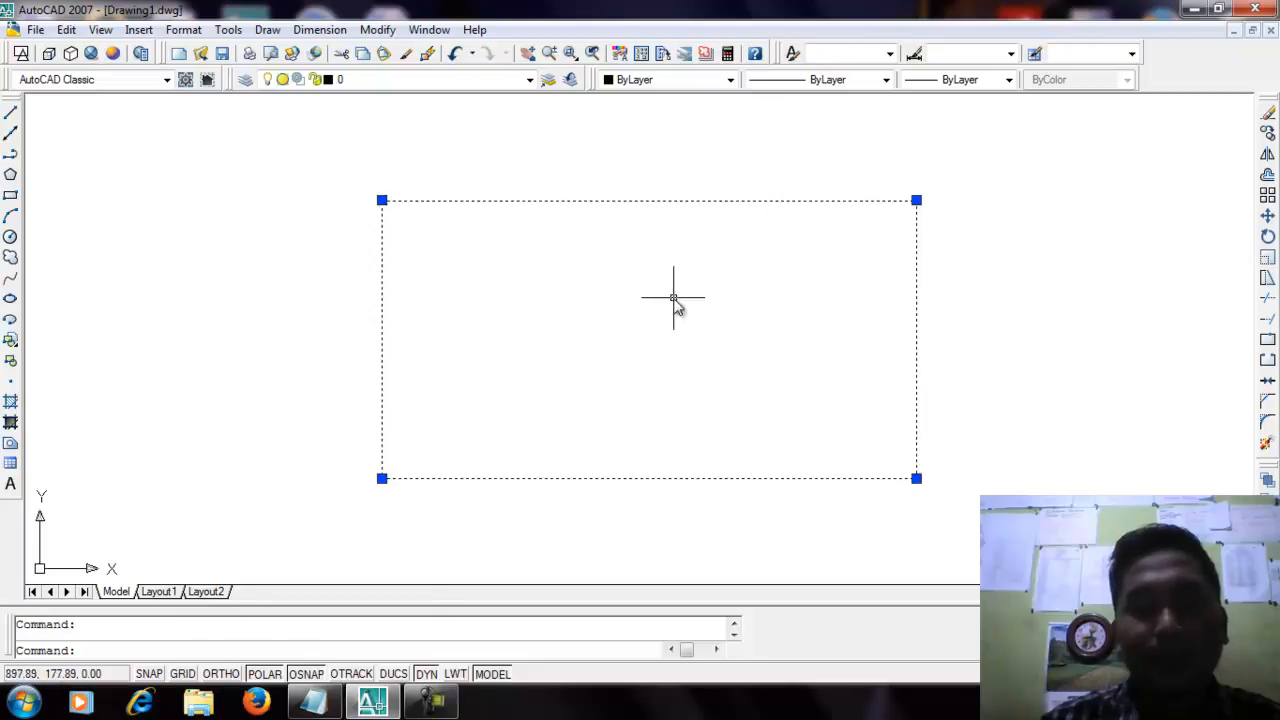
key("Escape")
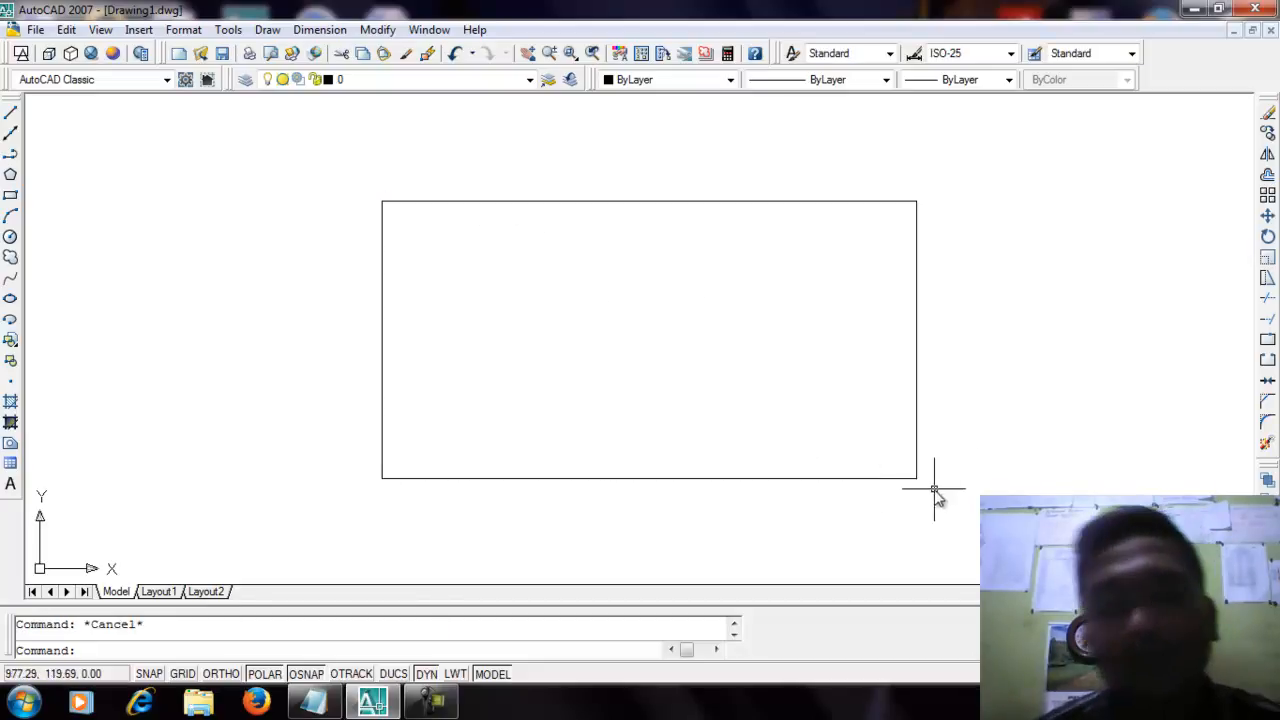
left_click(902, 482)
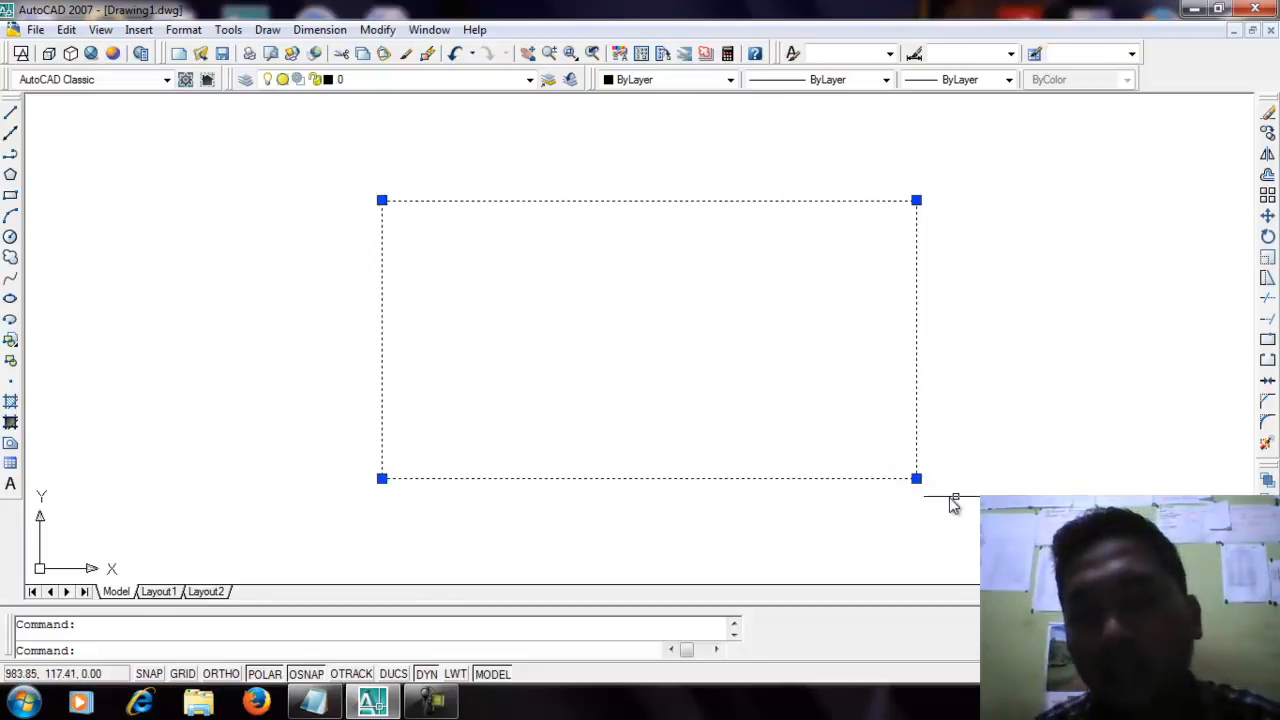
key("Escape")
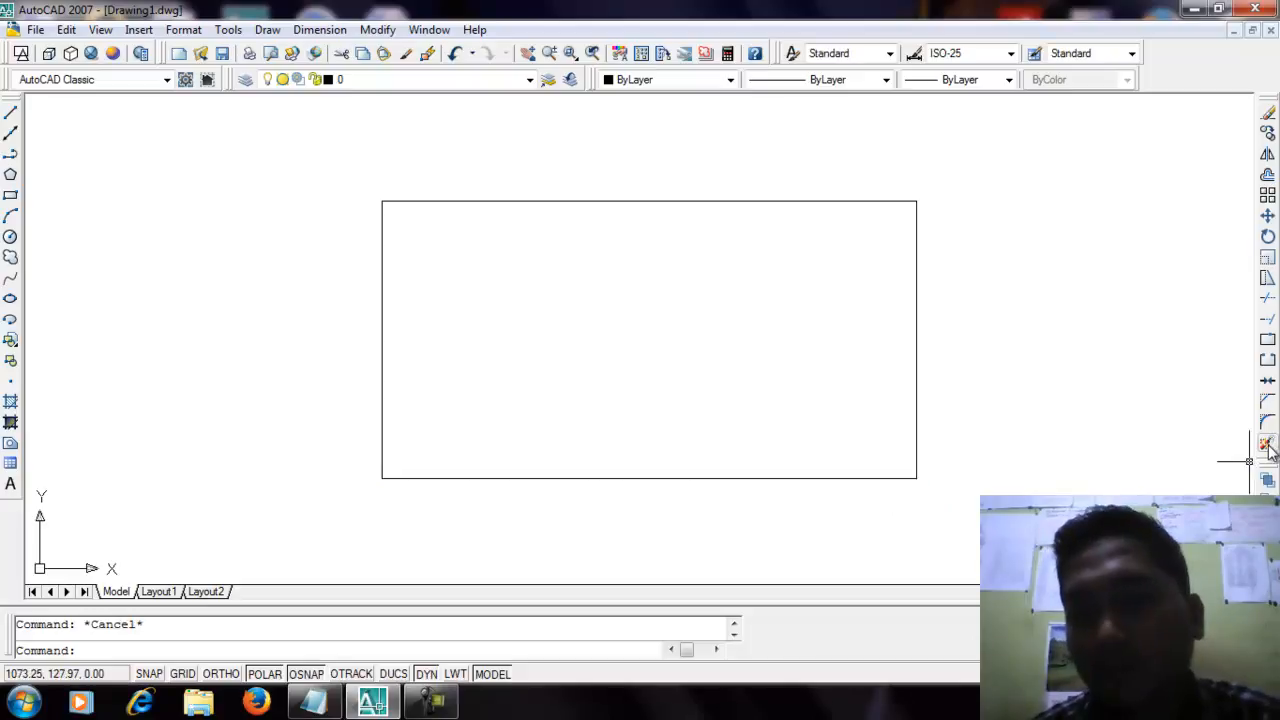
- Explode the rectangle into separate lines
left_click(1266, 447)
left_click(944, 157)
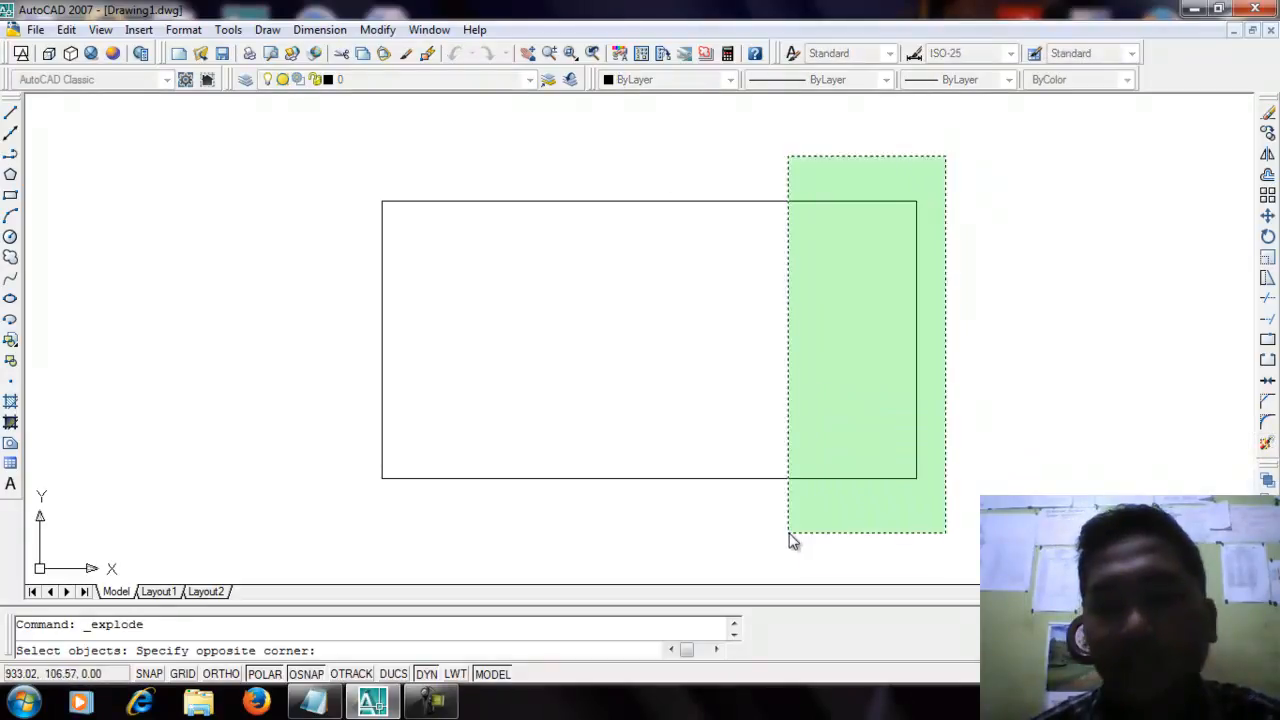
left_click(792, 530)
key("Return")
- Pick the bottom, right, top and left edges one by one to check that they are separate, and clear the selection
left_click(792, 482)
left_click(913, 411)
left_click(743, 201)
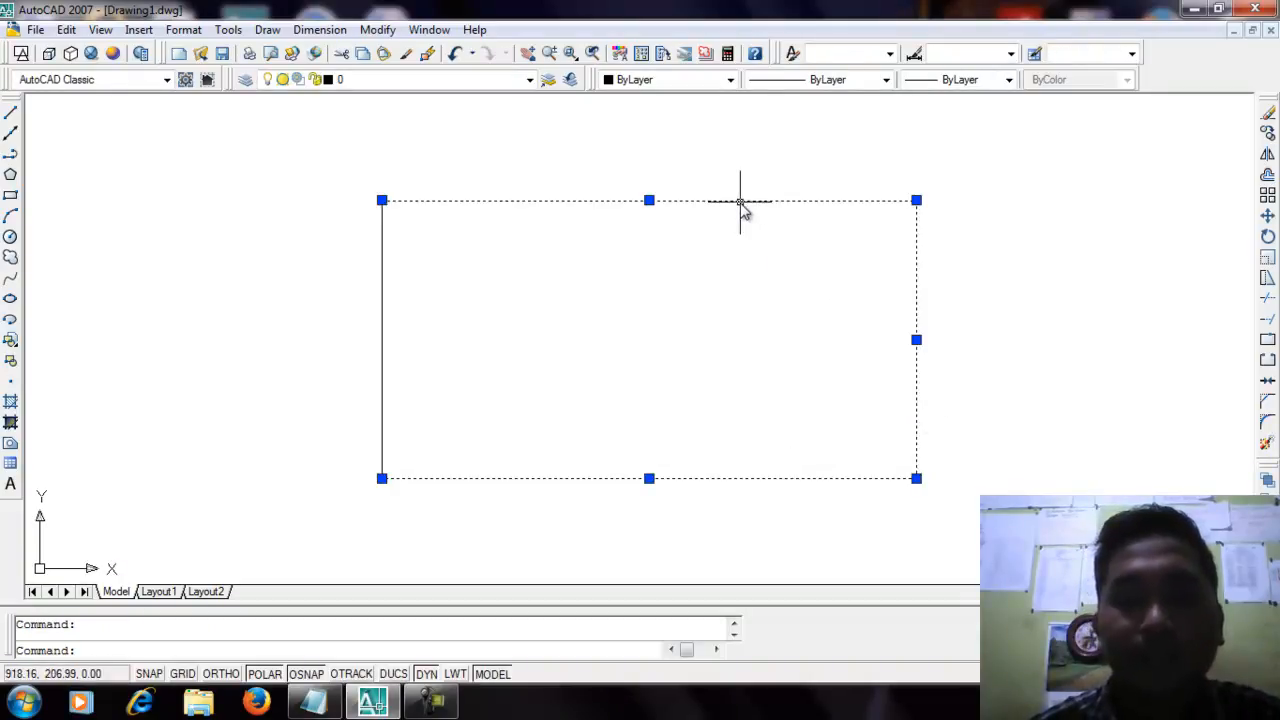
left_click(381, 294)
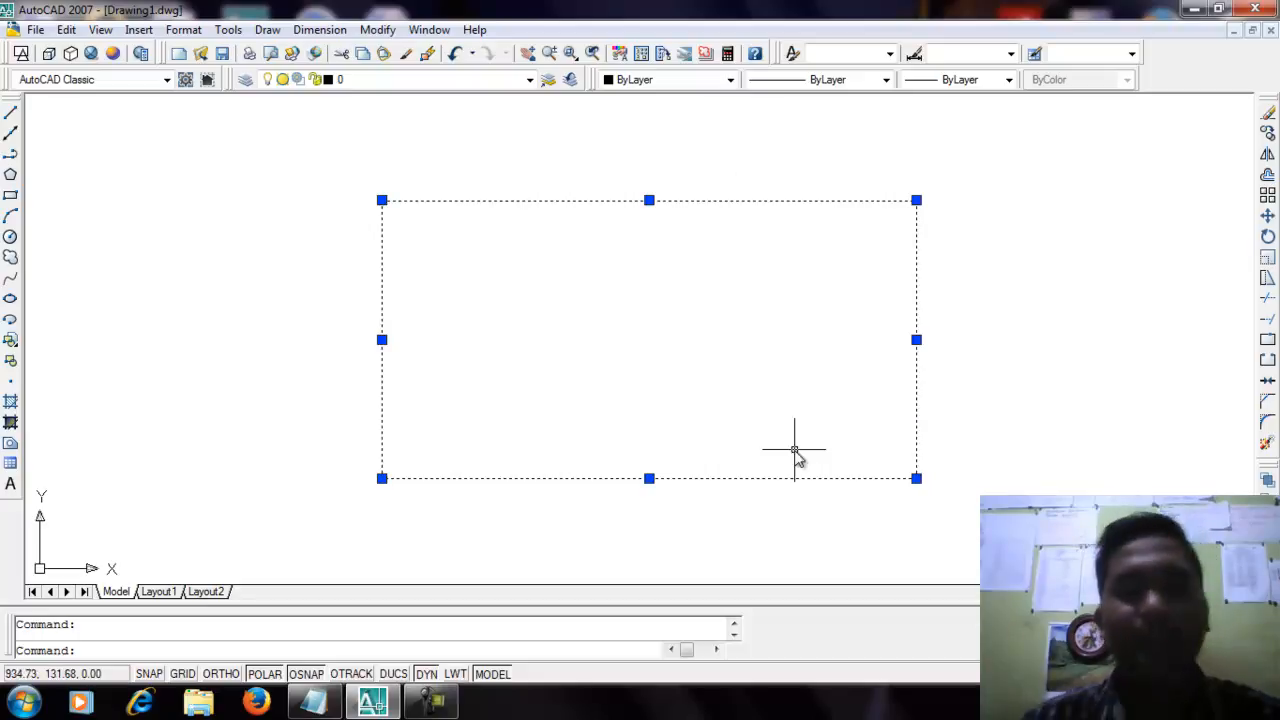
key("Escape")
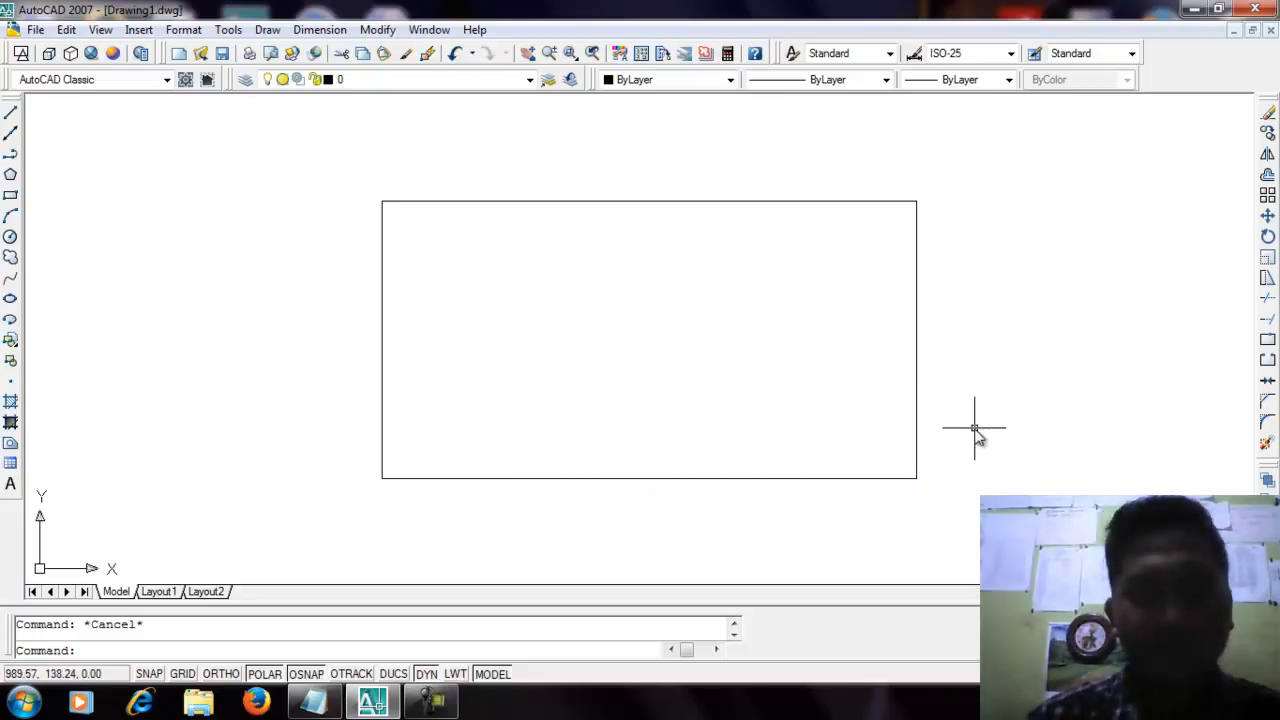
- Use PEDIT to turn the right edge into a polyline, join all four edges to it, and select the result to check it
type("PEDIT")
key("Return")
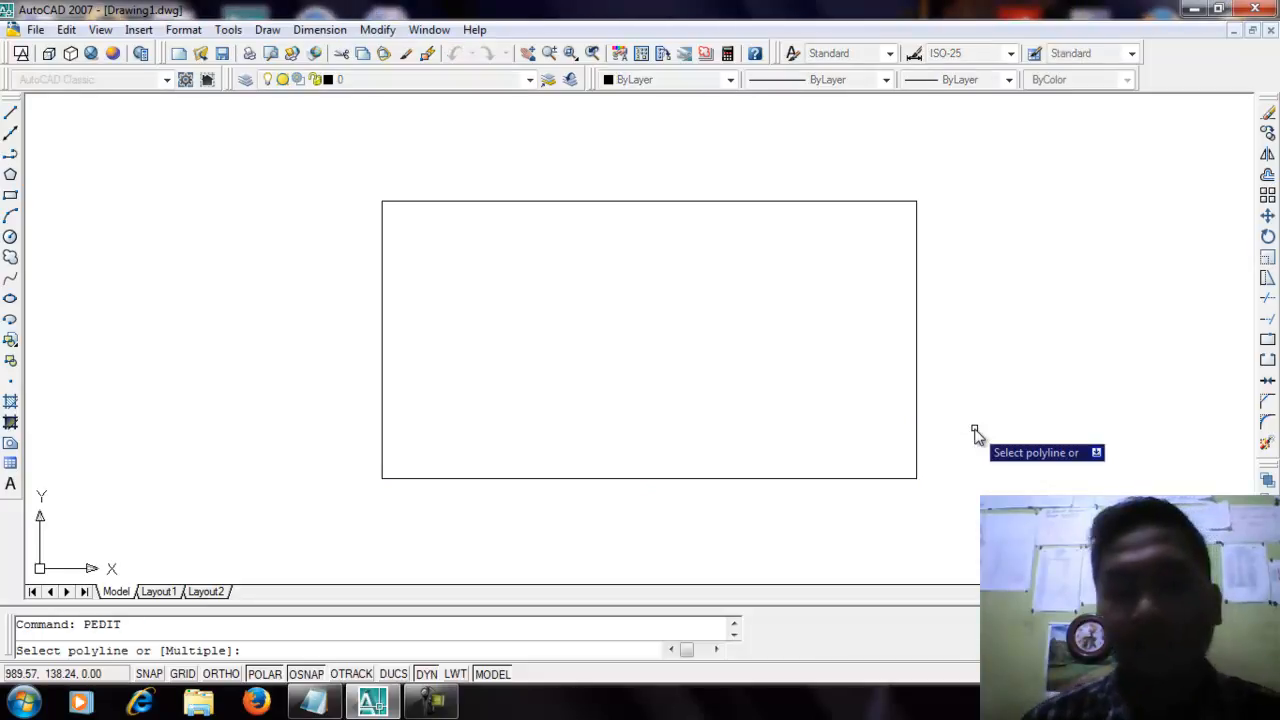
left_click(917, 410)
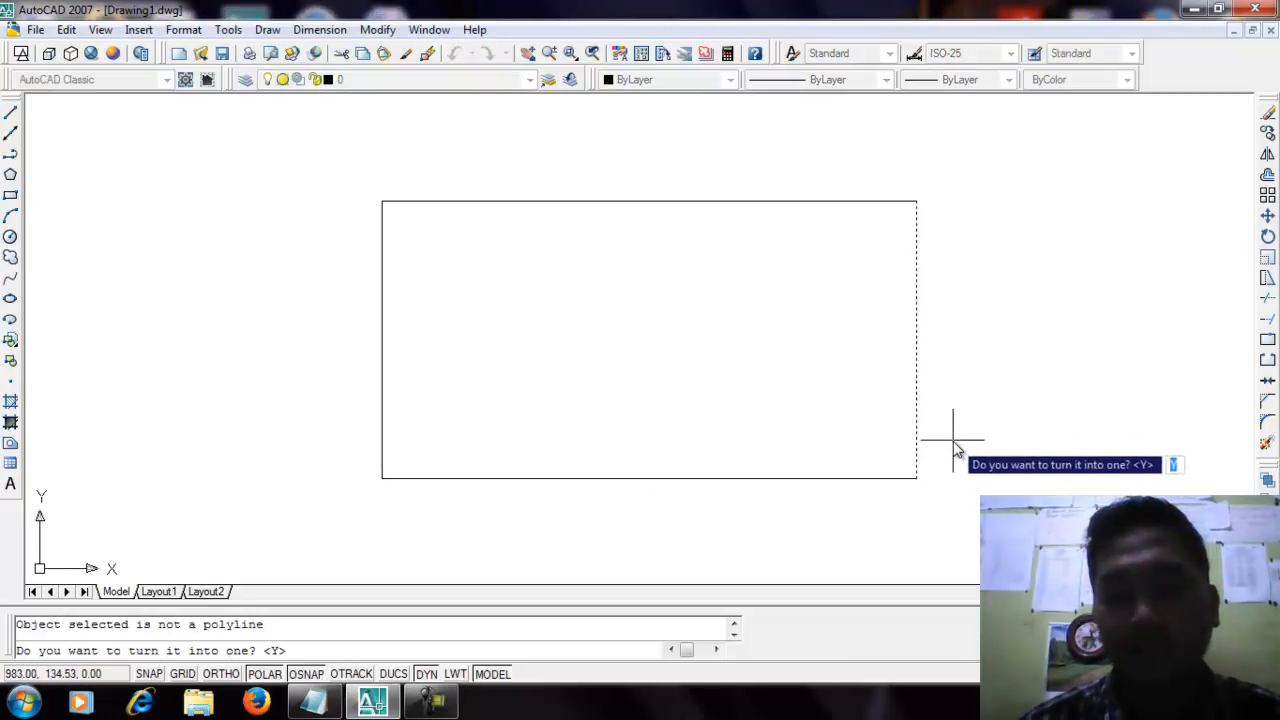
key("Return")
type("J")
key("Return")
left_click(975, 147)
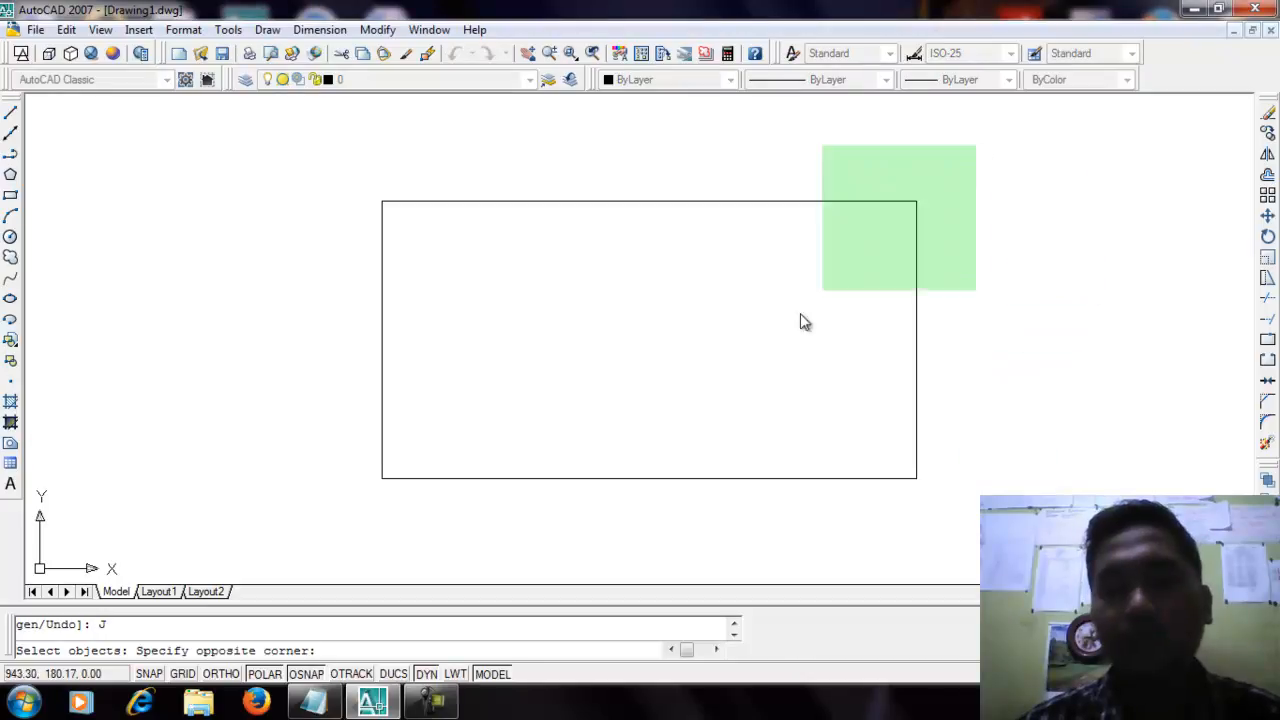
left_click(354, 516)
key("Return")
key("Return")
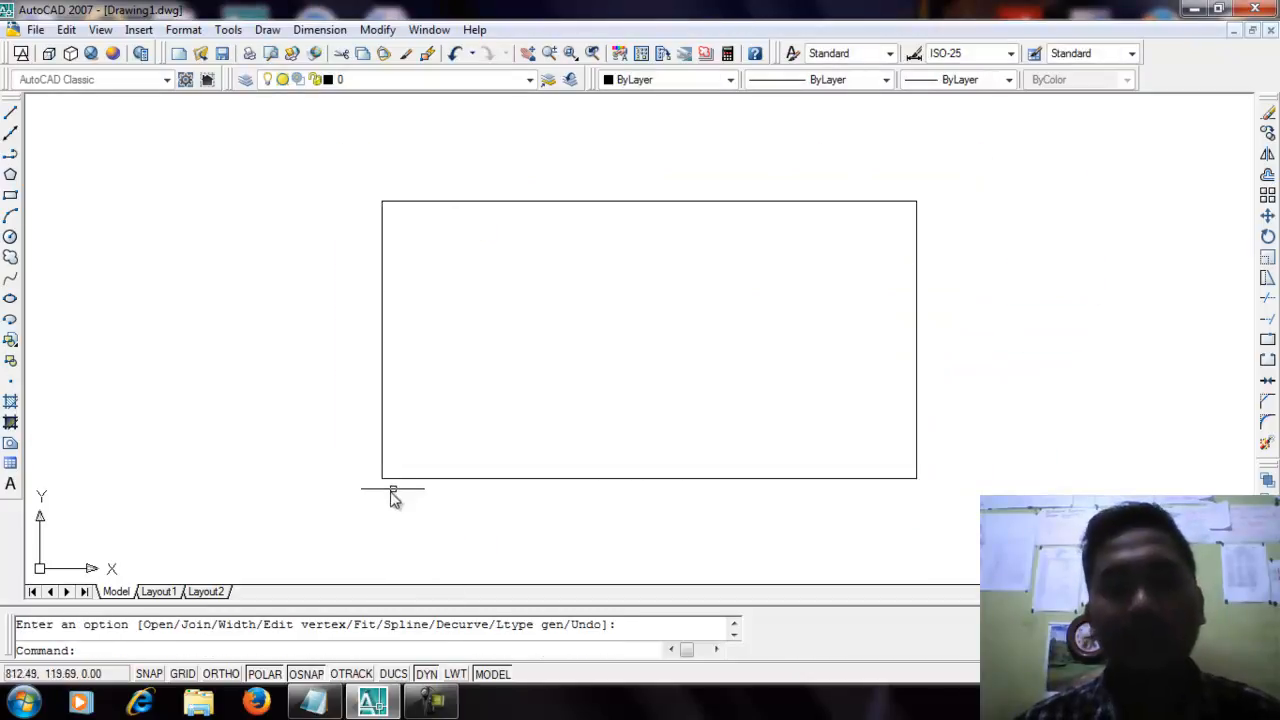
left_click(408, 478)
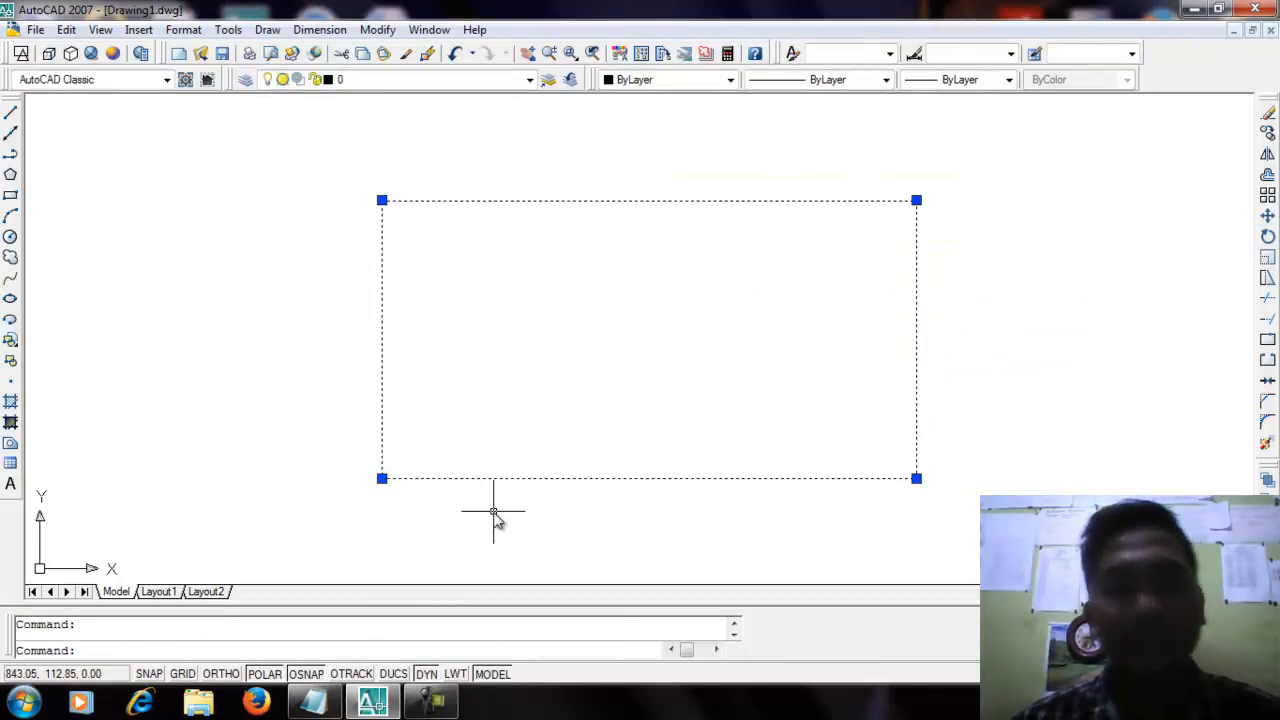
- Clear the selection, pick the rectangle's bottom edge to check that the joined outline is one object, and deselect it
key("Escape")
left_click(556, 479)
key("Escape")
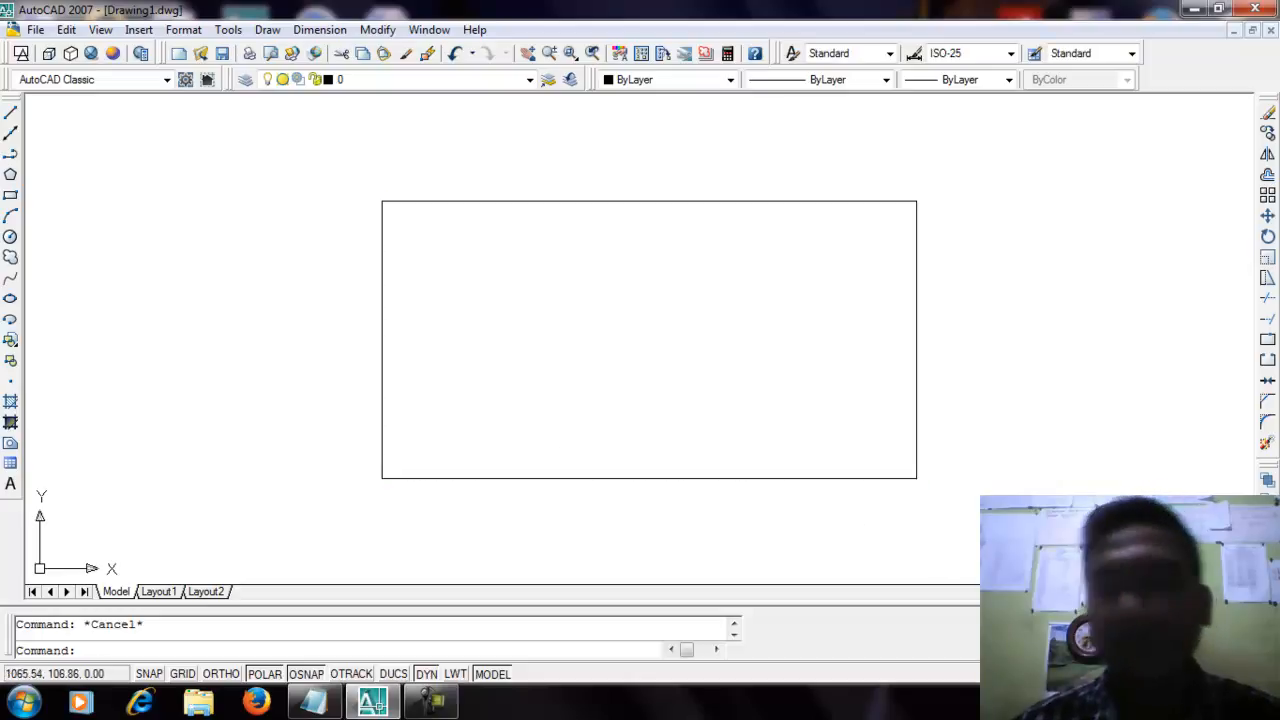
left_click(1267, 446)
left_click_drag(840, 425, 948, 291)
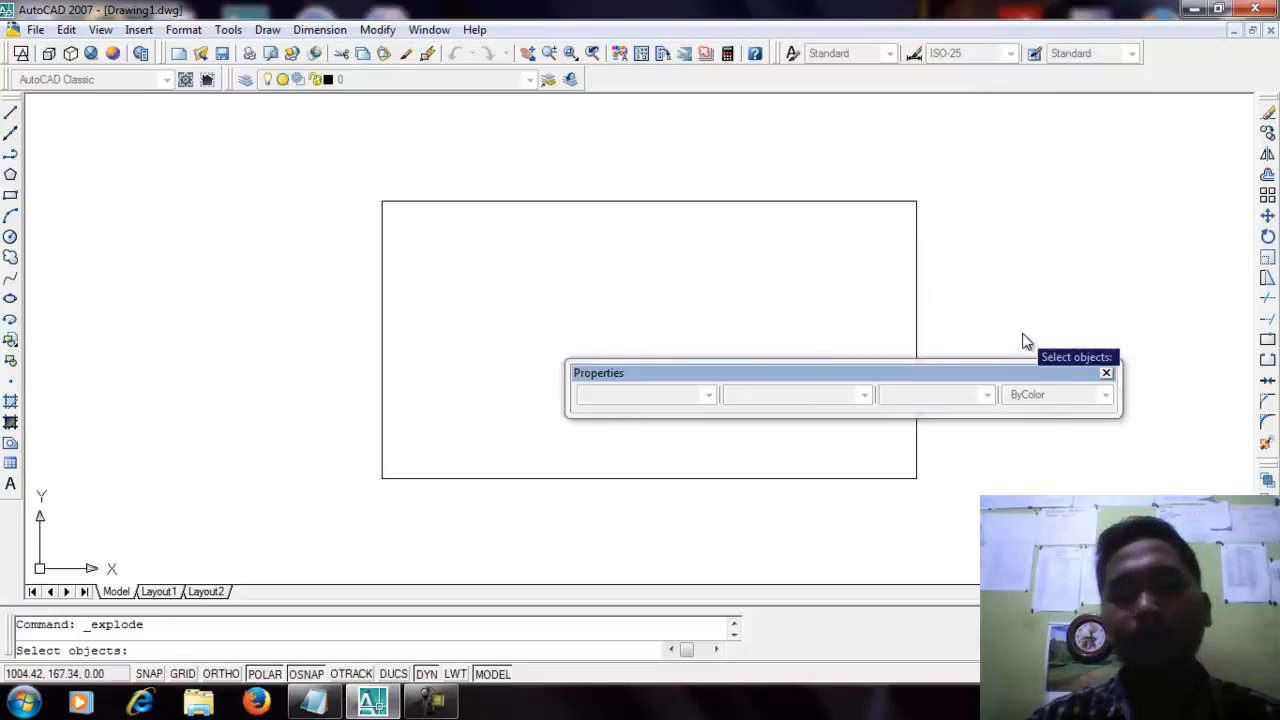
left_click_drag(1020, 371, 935, 112)
left_click_drag(827, 101, 789, 89)
key("Escape")
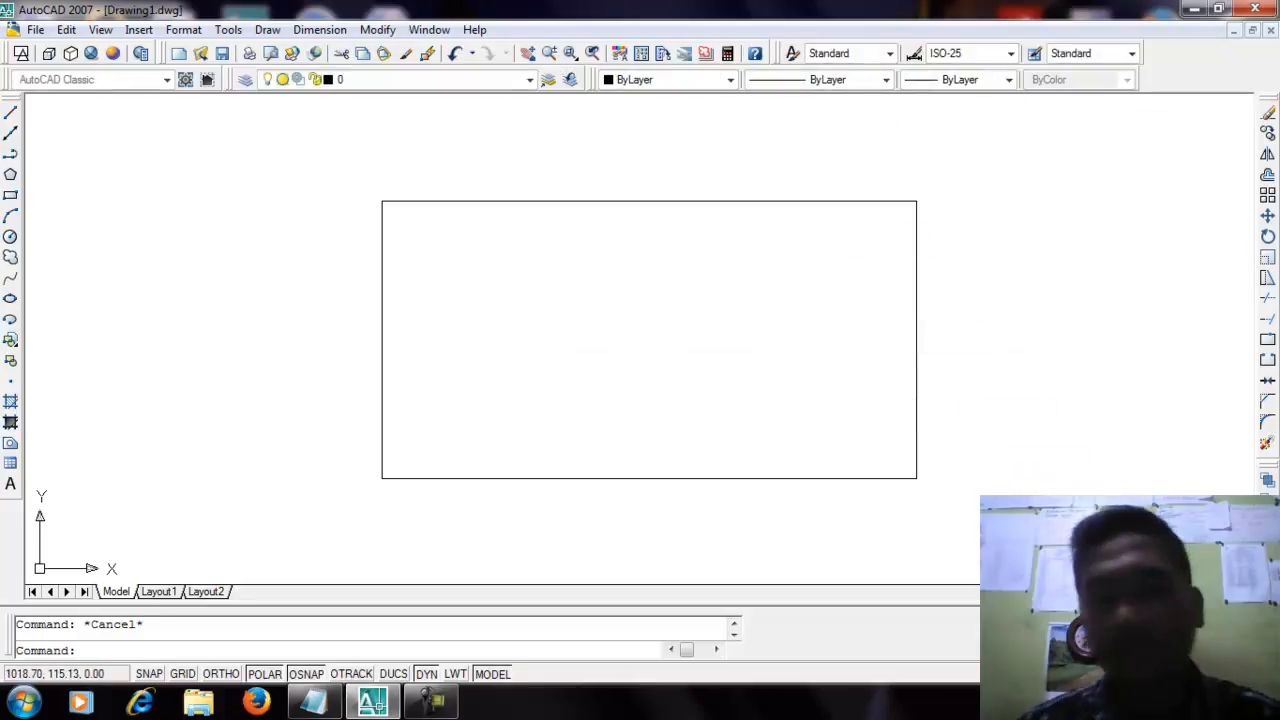
- Explode the joined rectangle polyline into separate lines, then check the right edge by selecting it and clear the selection
left_click(1266, 443)
left_click(1029, 289)
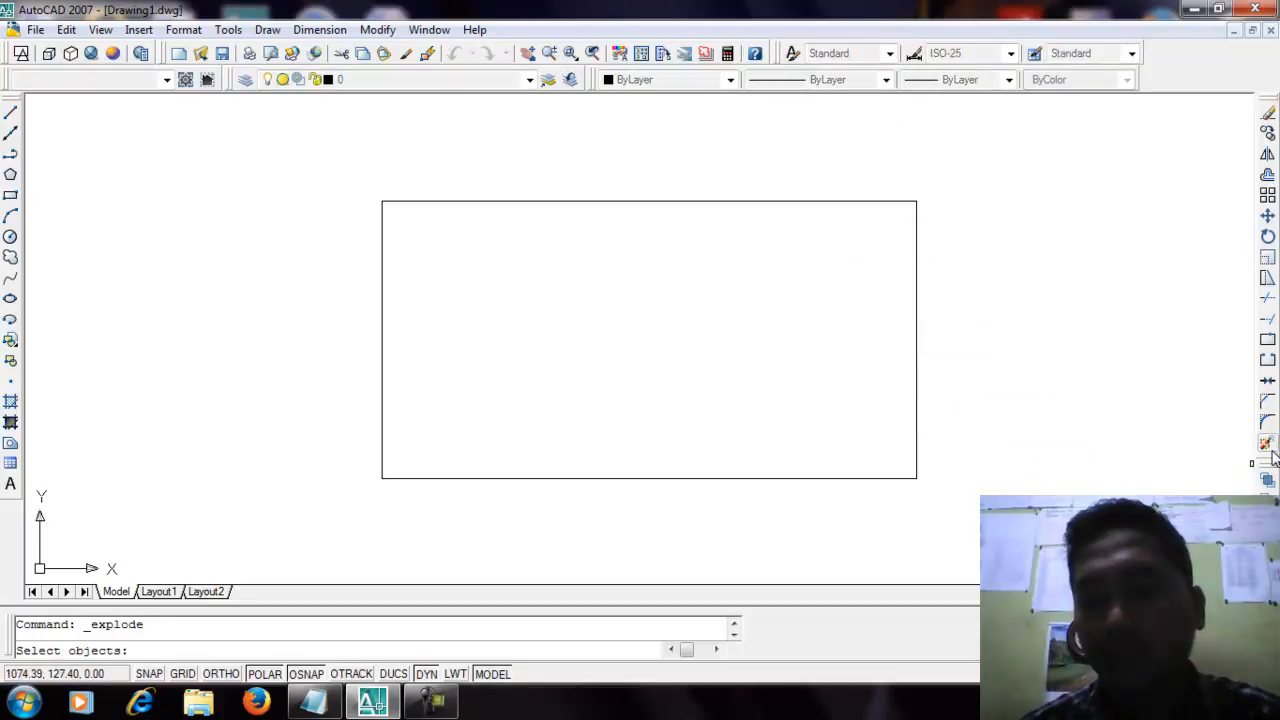
left_click(803, 443)
key("Return")
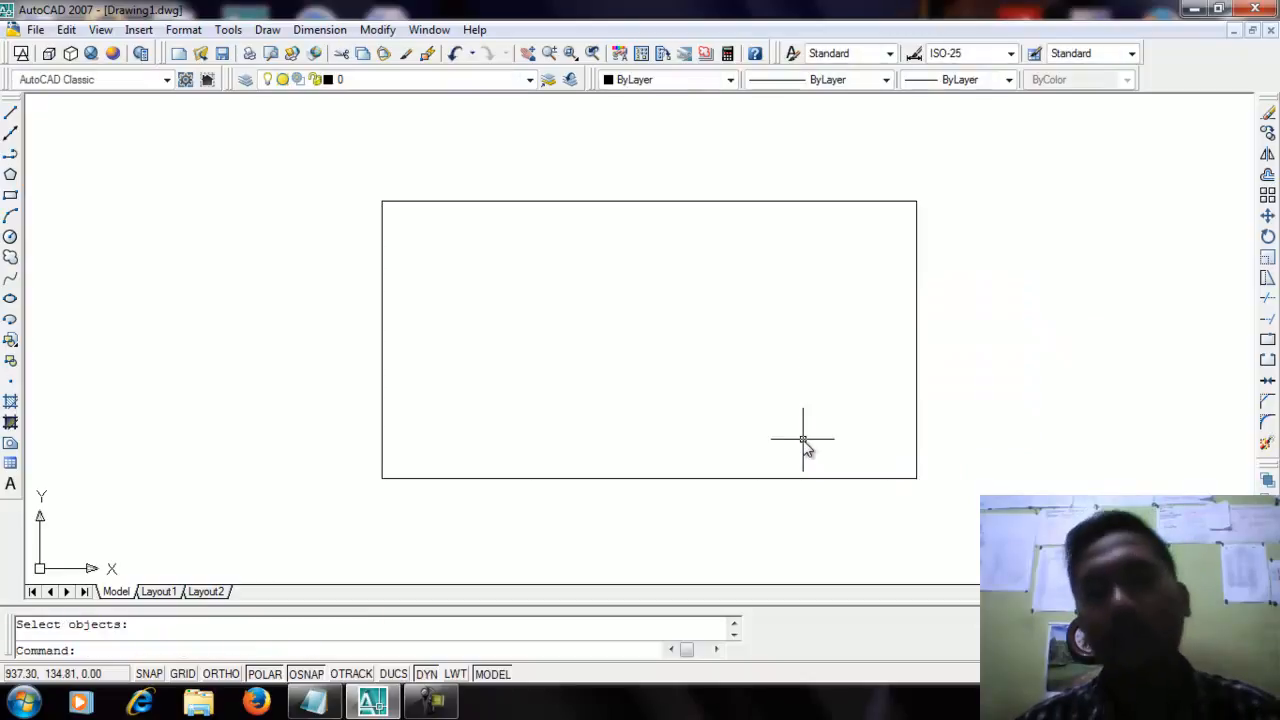
left_click(915, 421)
key("Escape")
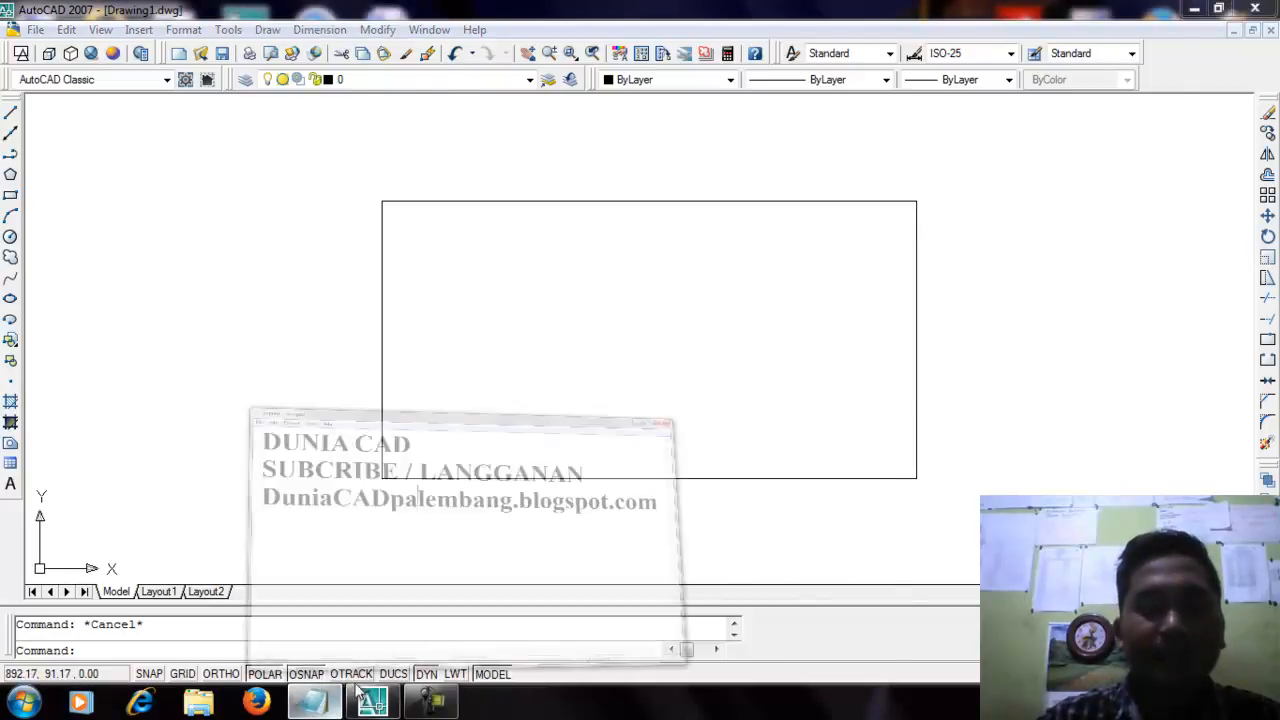
- Switch to the Notepad window with the channel notes, highlight the line "DUNIA CAD", and clear the highlight
left_click(313, 703)
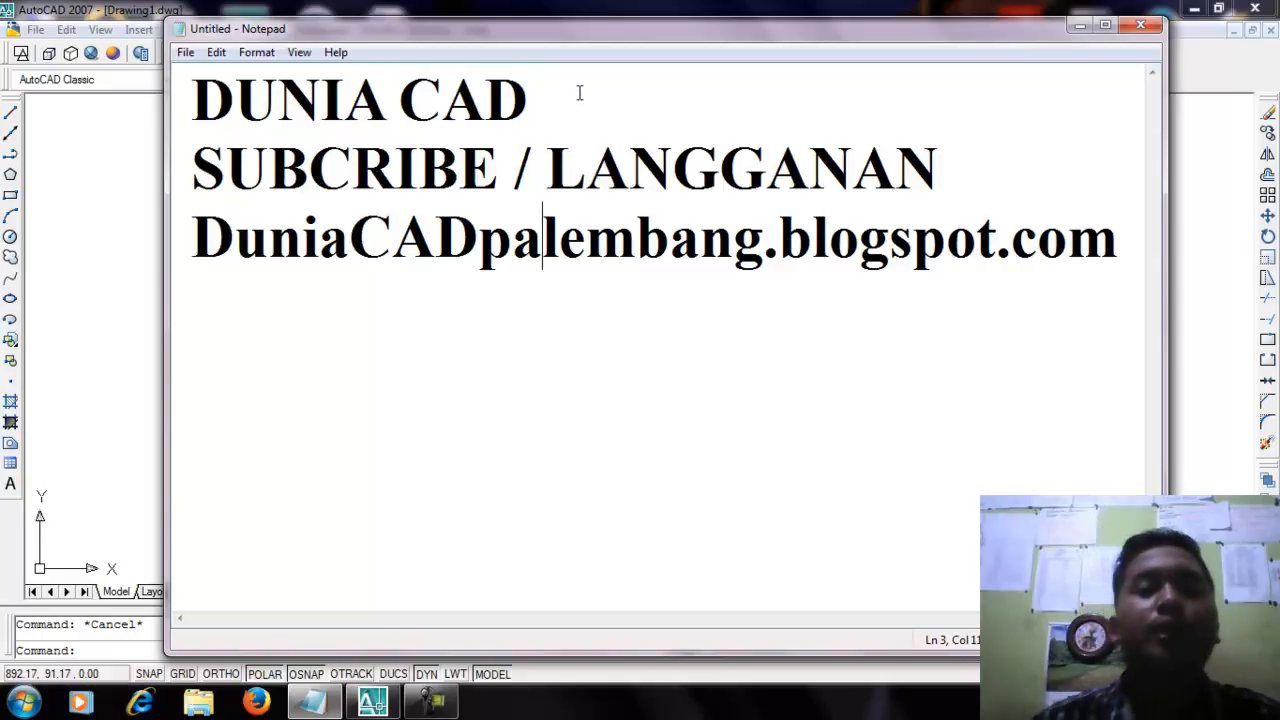
left_click_drag(565, 98, 184, 122)
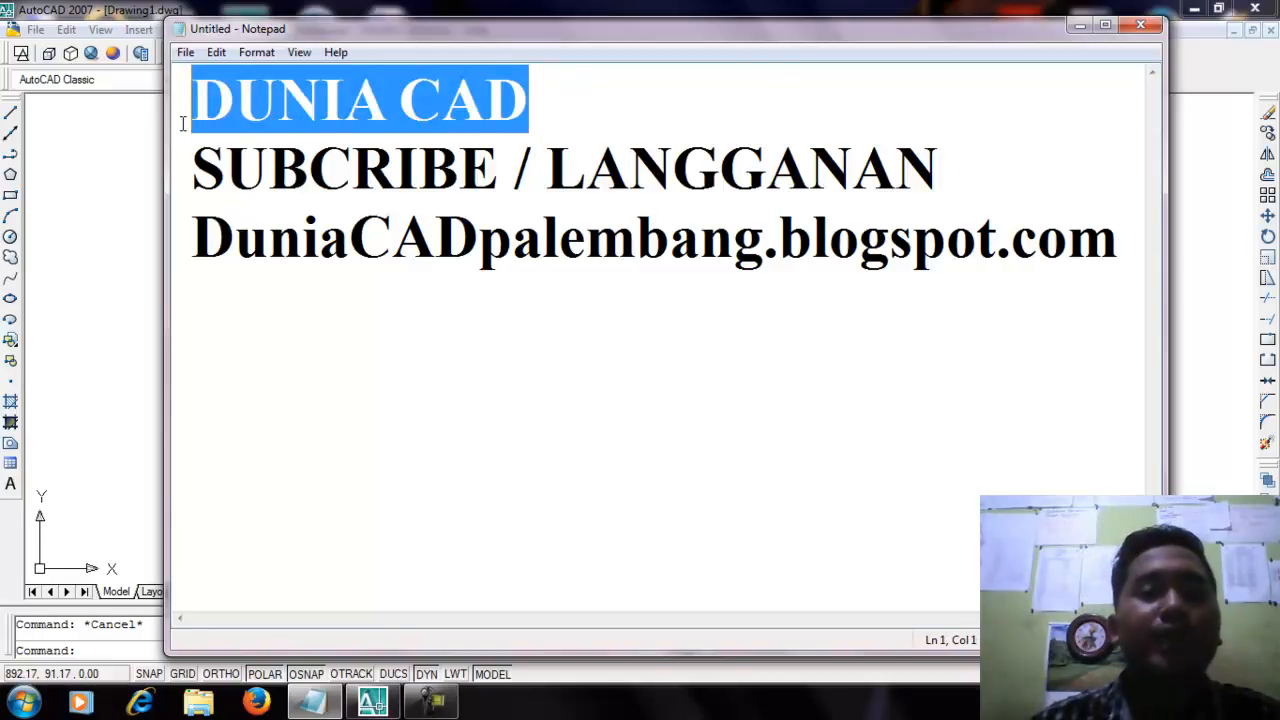
left_click(582, 91)
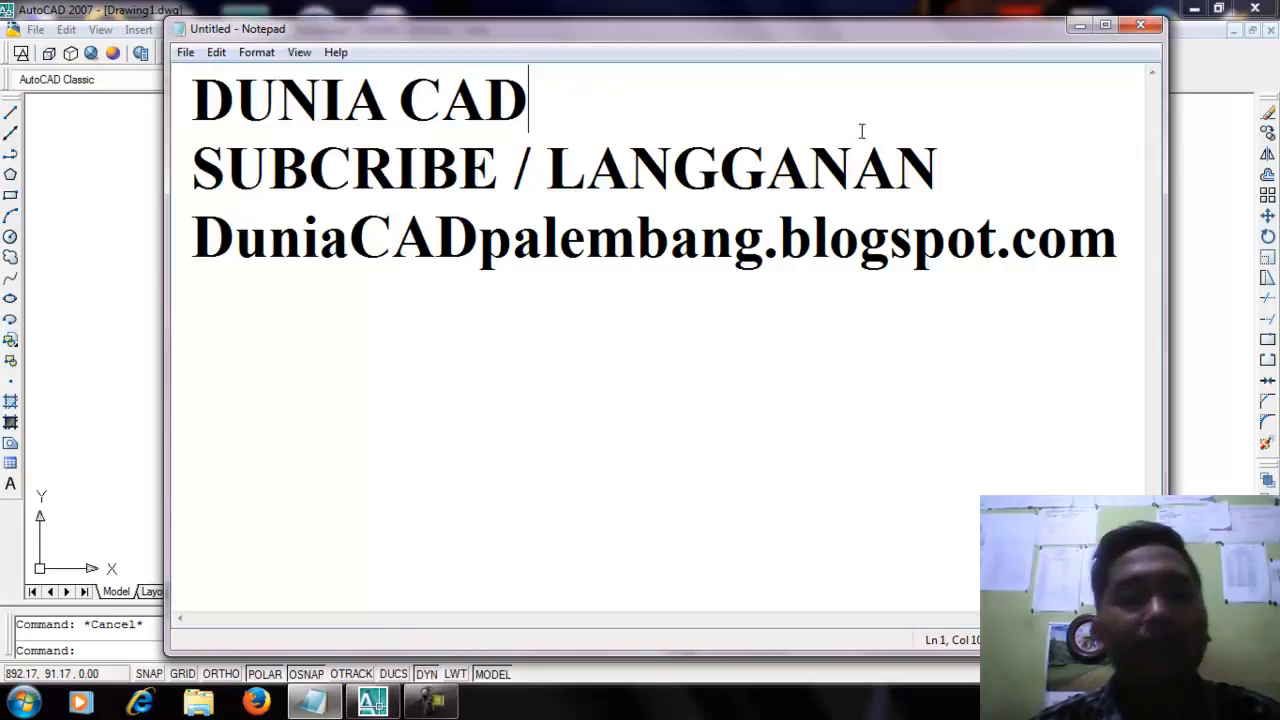